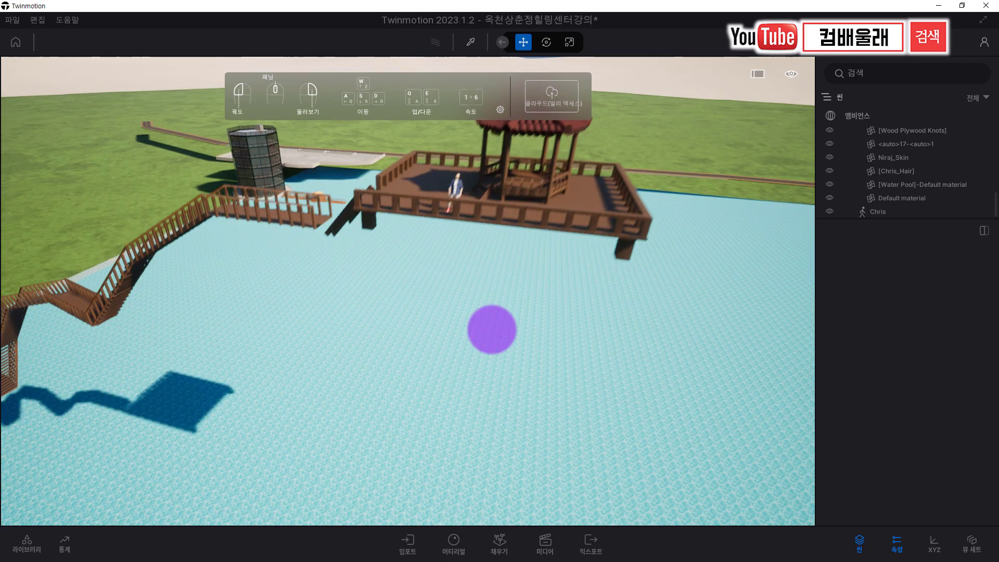
Step: Examine the pavilion deck, the winding stairway and the lake, ending with a view of the whole lake from above
middle_click_drag(491, 330, 455, 417)
scroll(454, 417, "down", 2)
scroll(500, 398, "down", 5)
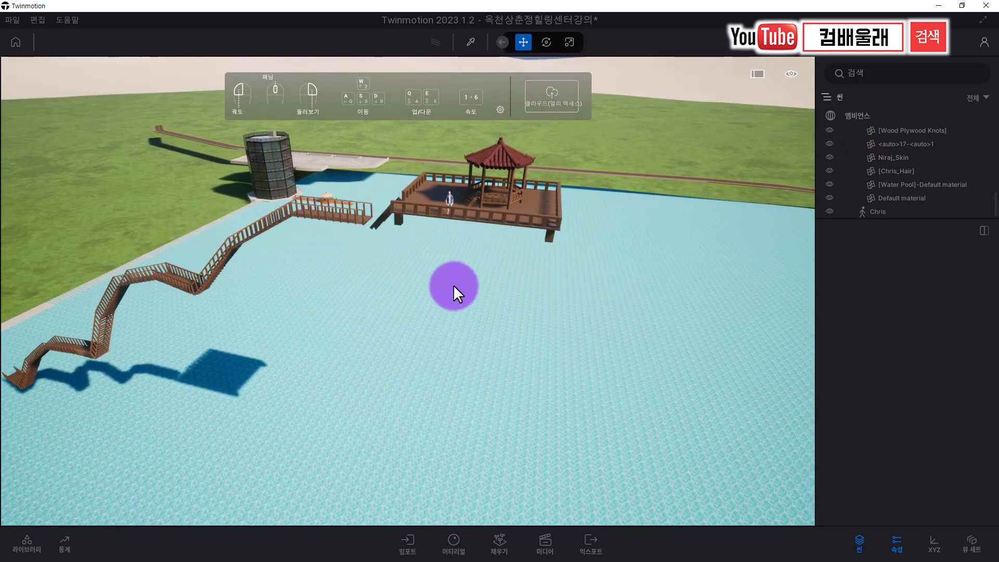
scroll(471, 274, "down", 3)
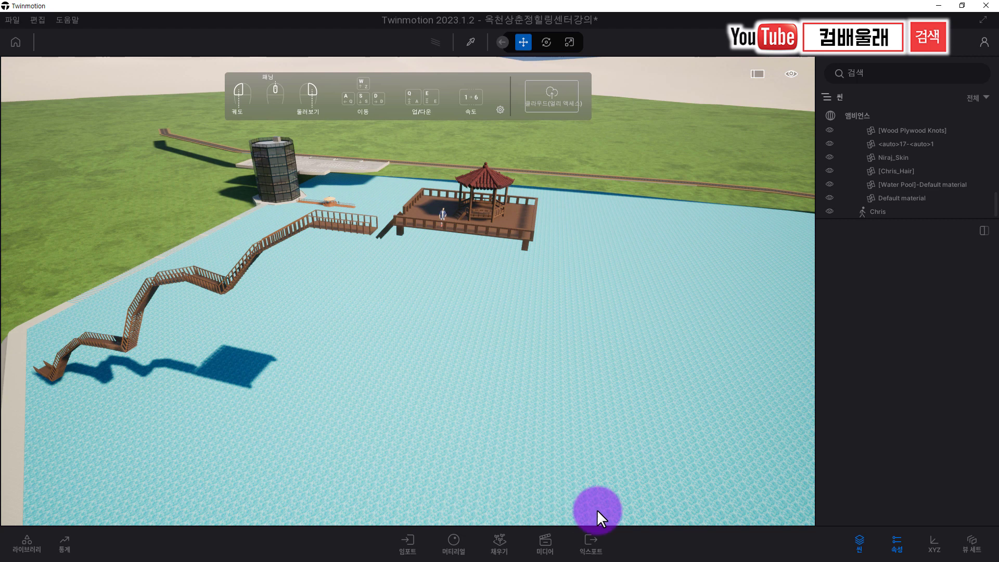
left_click_drag(532, 247, 486, 263)
left_click_drag(255, 270, 206, 248)
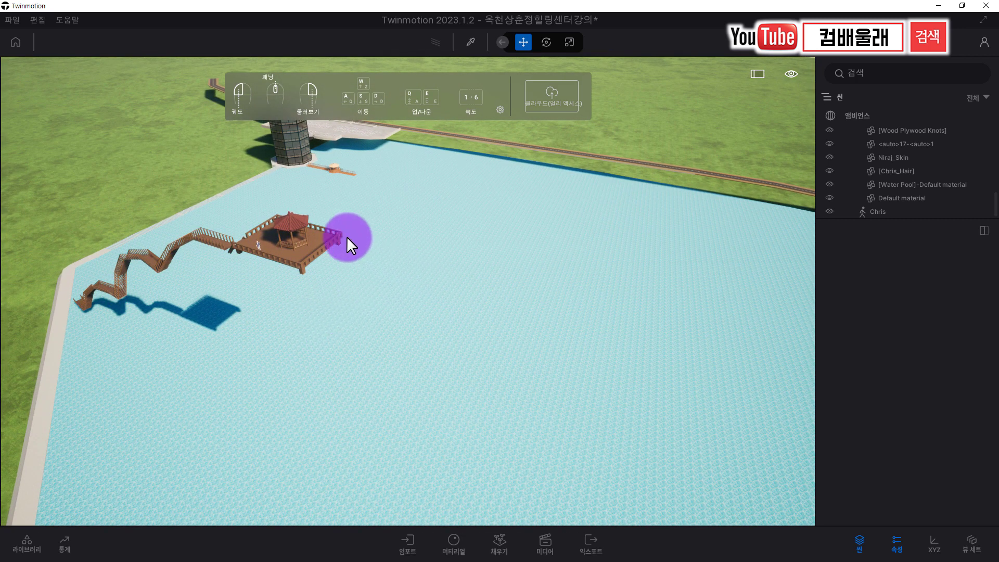
left_click_drag(357, 279, 338, 195)
left_click_drag(407, 289, 704, 89)
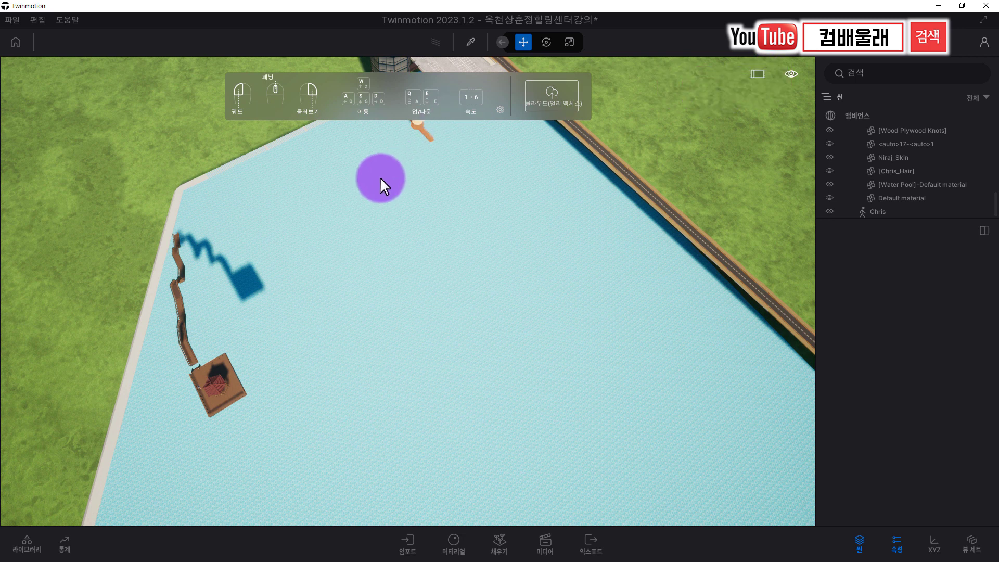
left_click_drag(380, 174, 476, 337)
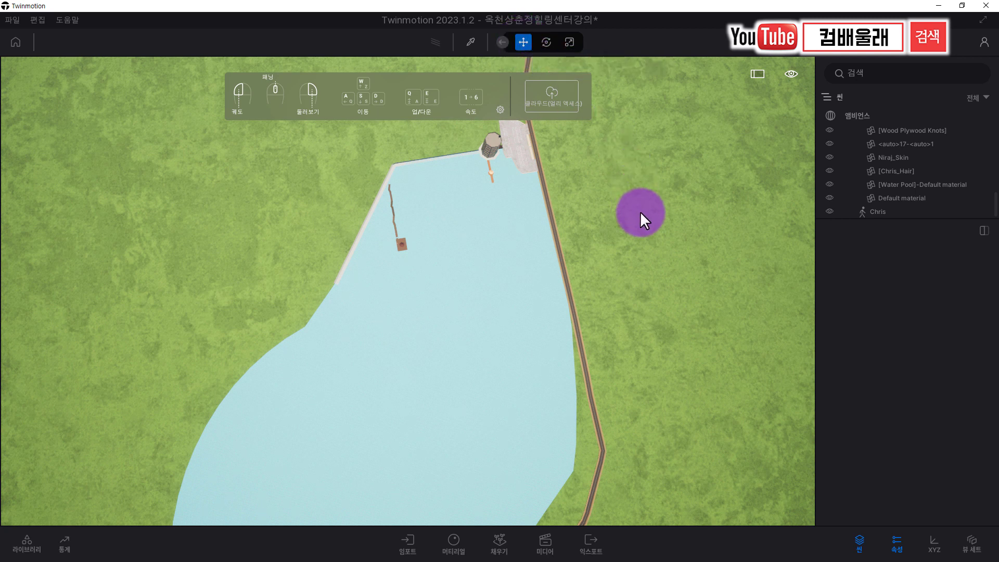
Step: Select the Flat landscape for terrain sculpting and set the lowering brush to a diameter of 7007 cm and 87% strength
left_click(640, 212)
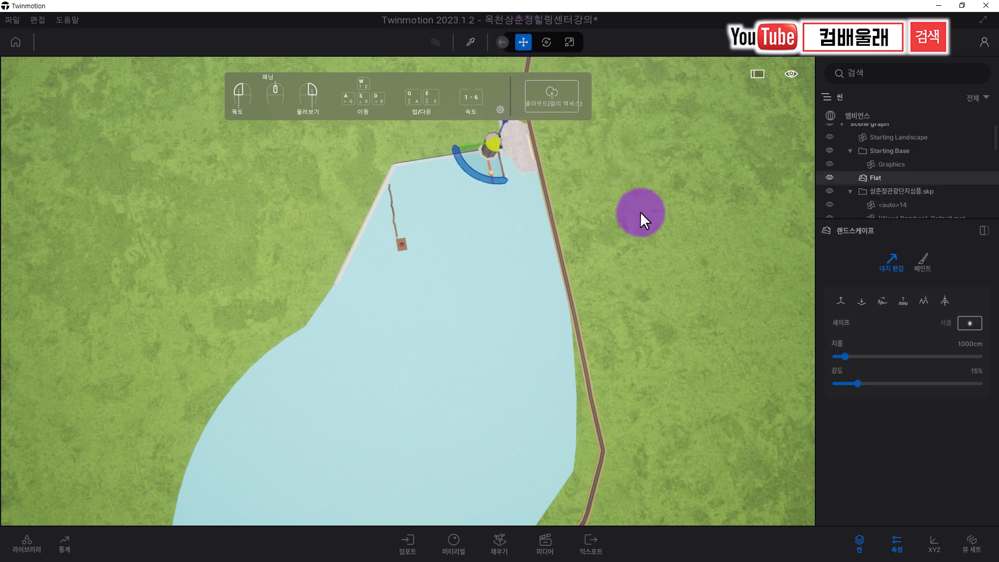
left_click(841, 301)
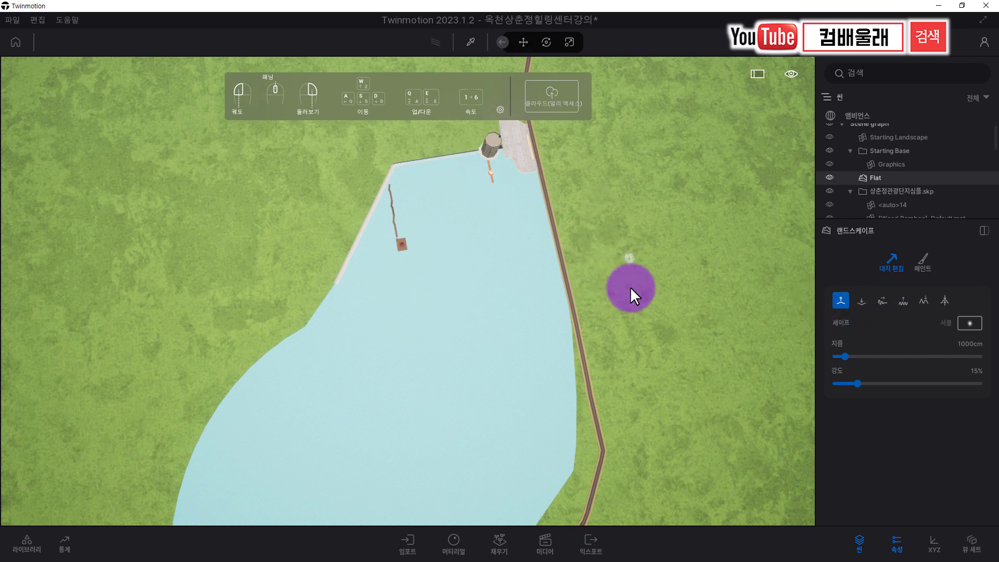
left_click(860, 300)
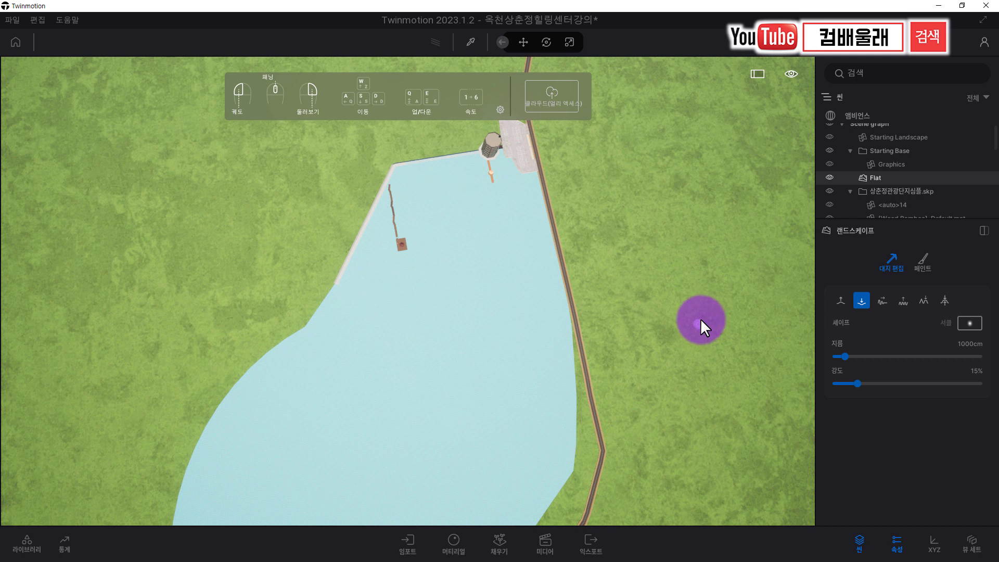
left_click_drag(845, 356, 892, 356)
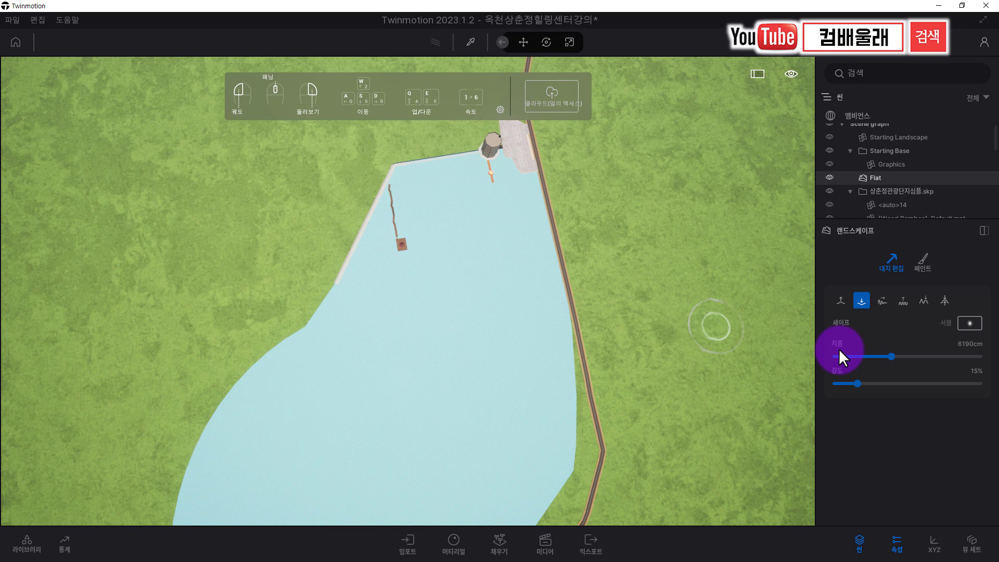
left_click_drag(857, 383, 880, 388)
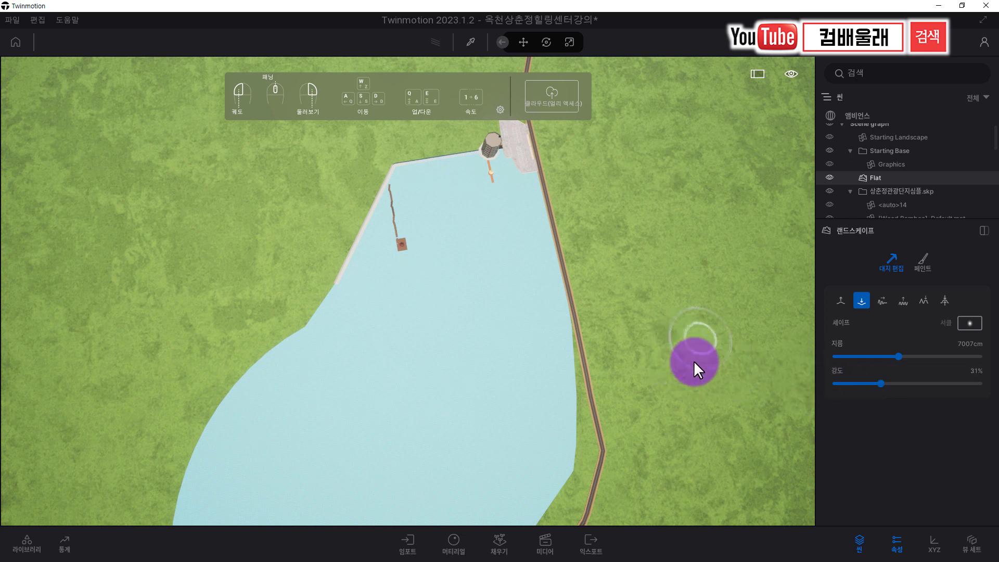
left_click_drag(881, 384, 848, 384)
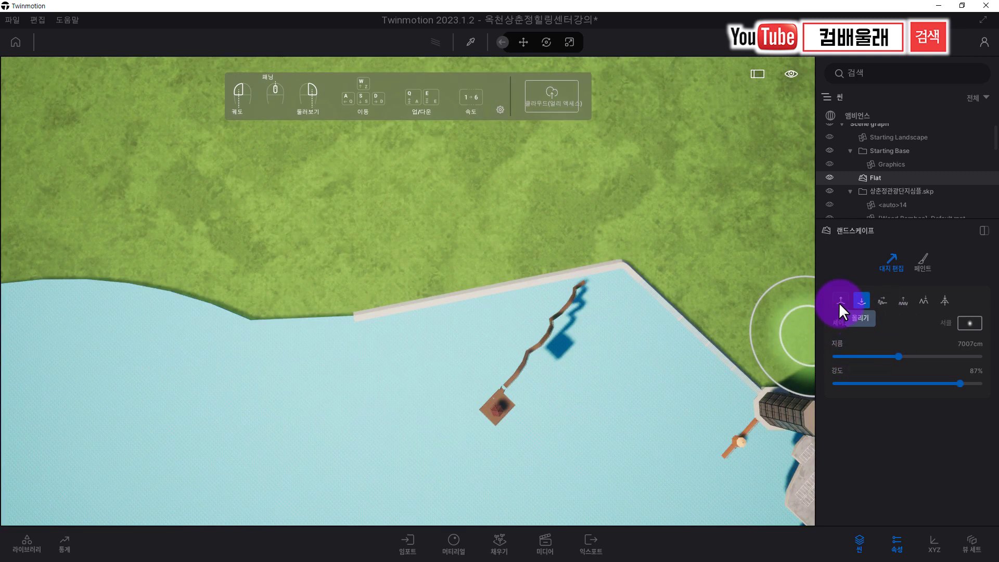
Step: Raise terrain mounds out of the lake around the pavilion and along the stairway, using a 3212 cm brush at 58% strength
left_click(840, 300)
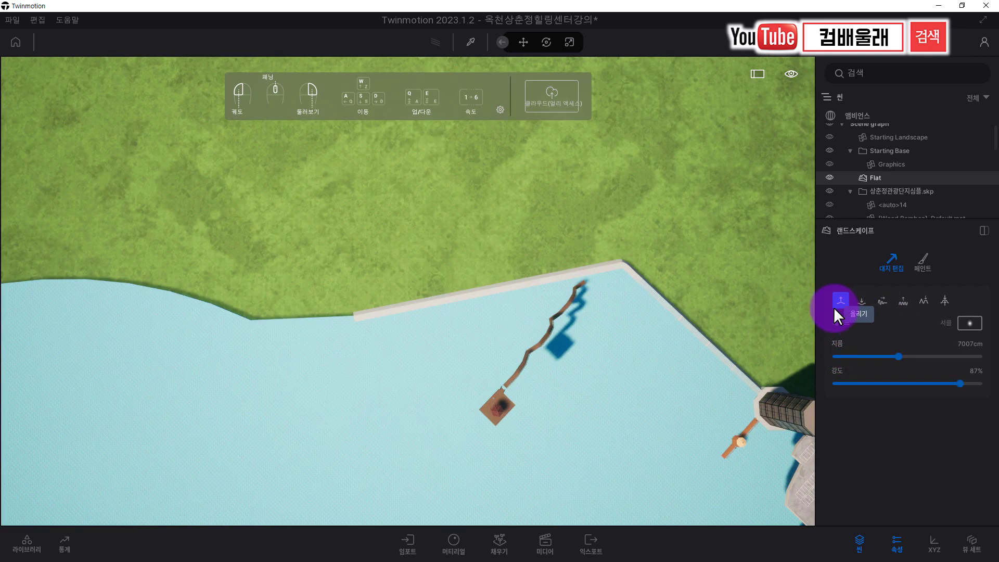
mouse_move(960, 383)
left_mouse_down()
mouse_move(918, 384)
mouse_move(874, 357)
left_mouse_up()
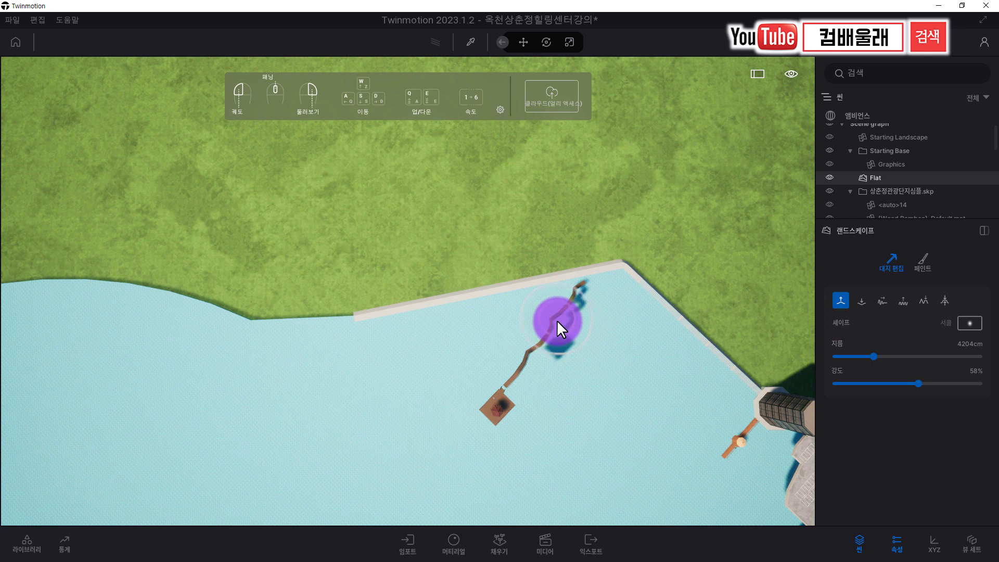
left_click(865, 356)
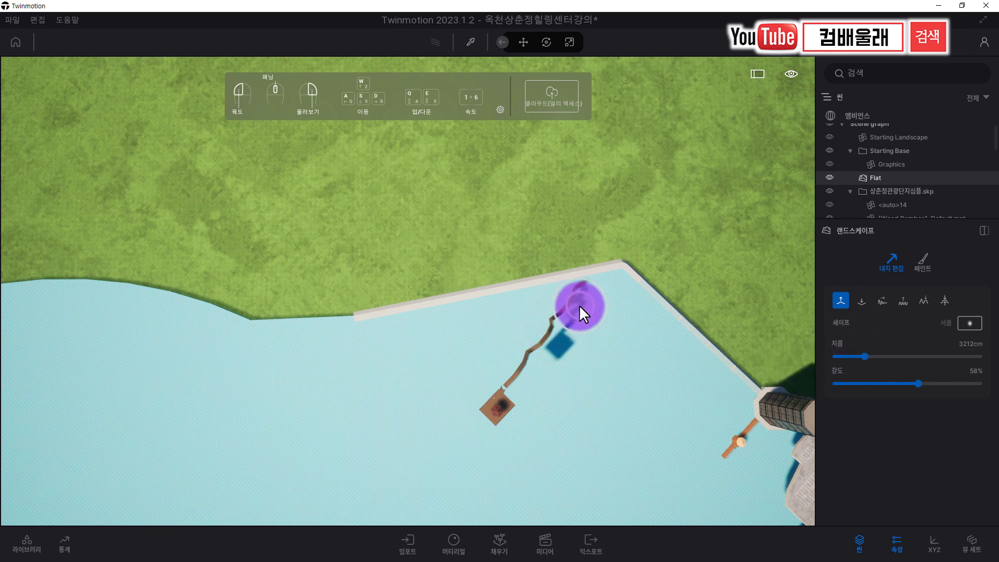
left_click(494, 405)
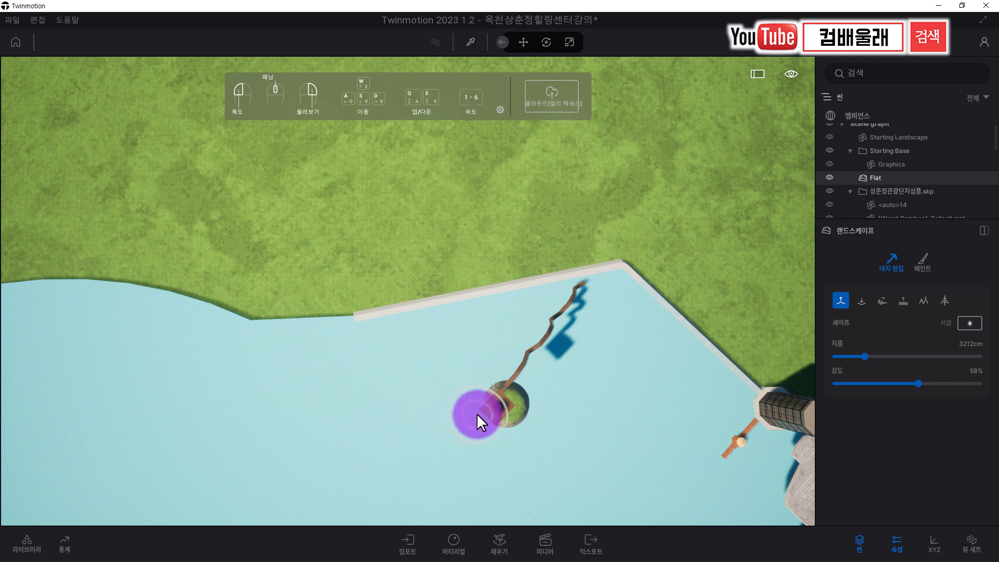
left_click(477, 413)
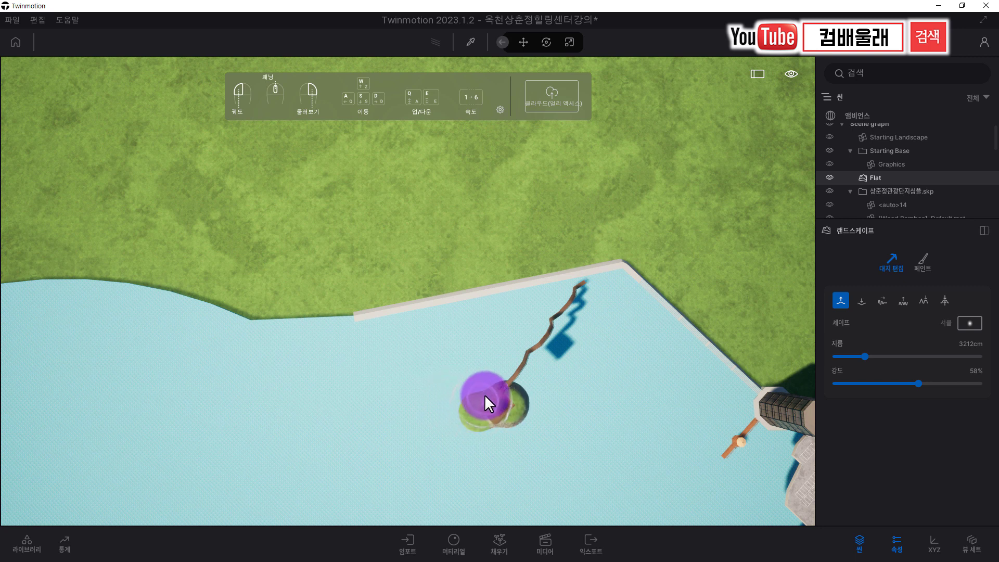
left_click(513, 361)
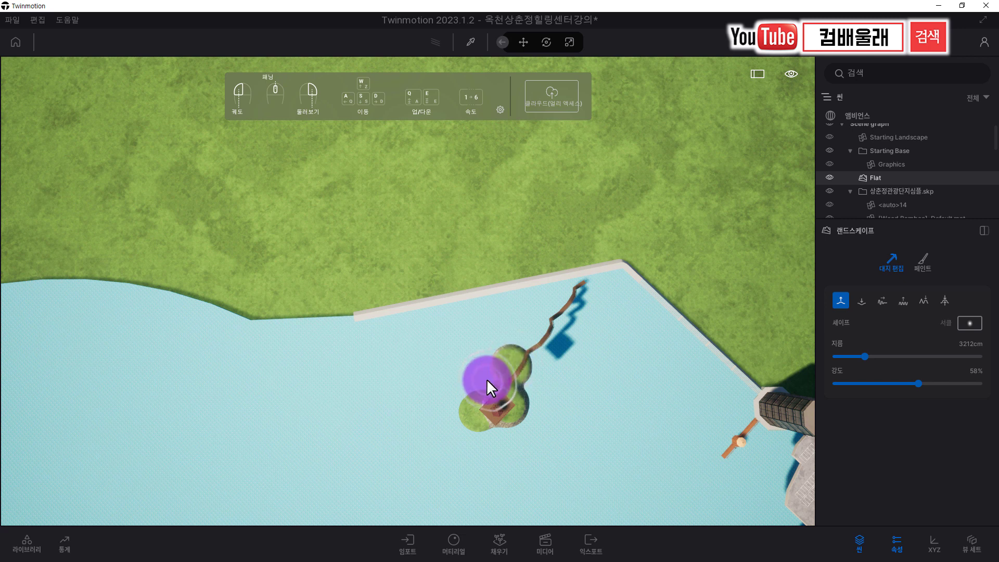
left_click(541, 361)
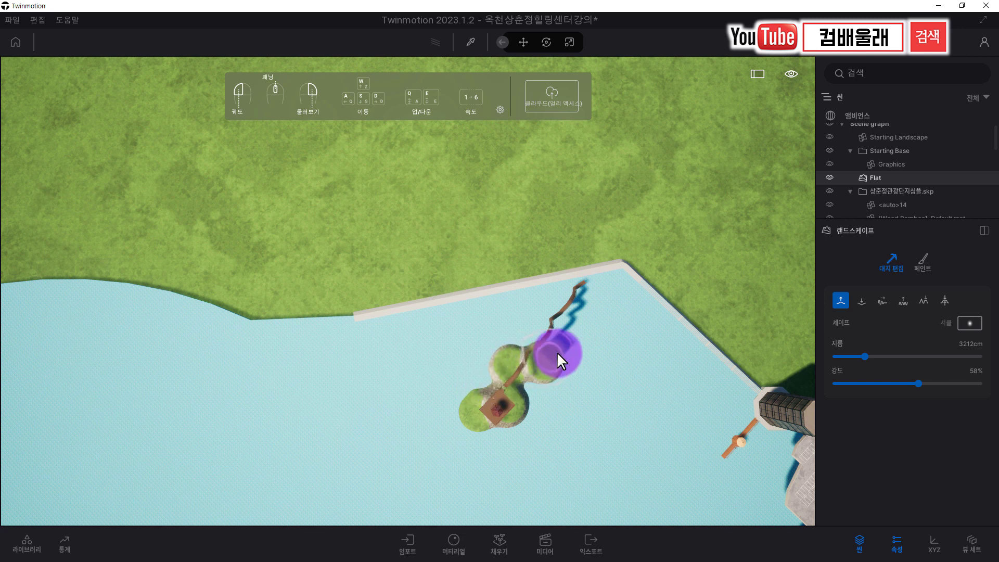
mouse_move(562, 307)
left_mouse_down()
mouse_move(599, 312)
mouse_move(526, 393)
mouse_move(509, 437)
mouse_move(472, 433)
mouse_move(471, 418)
mouse_move(563, 369)
mouse_move(519, 376)
left_mouse_up()
middle_click_drag(519, 375, 522, 330)
middle_click_drag(513, 378, 498, 308, "shift")
mouse_move(498, 307)
left_mouse_down()
mouse_move(511, 292)
mouse_move(448, 286)
mouse_move(442, 273)
left_mouse_up()
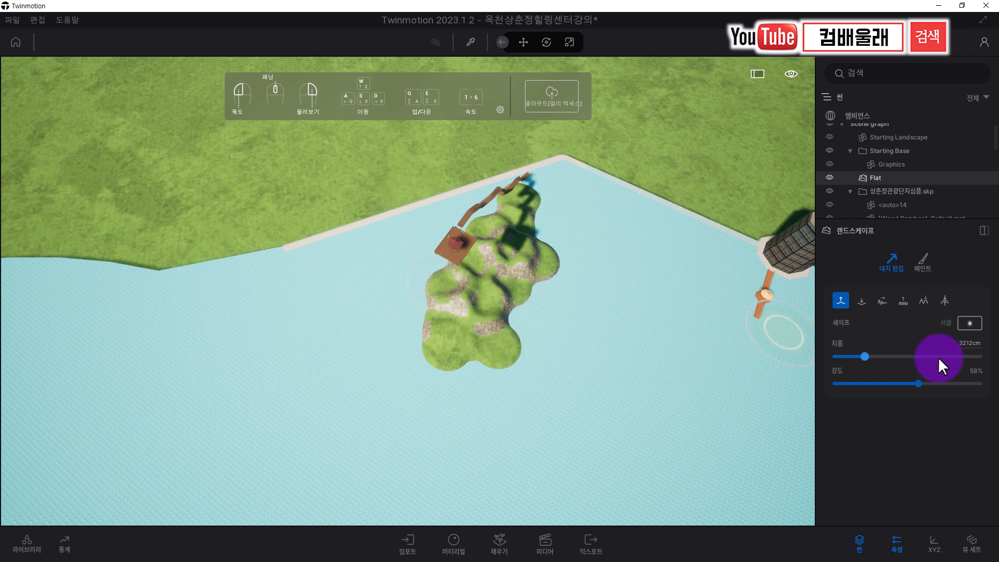
Step: Set the raising brush to 75% strength and build the mounds up into a taller rocky hill along the stairway
left_click_drag(930, 383, 942, 383)
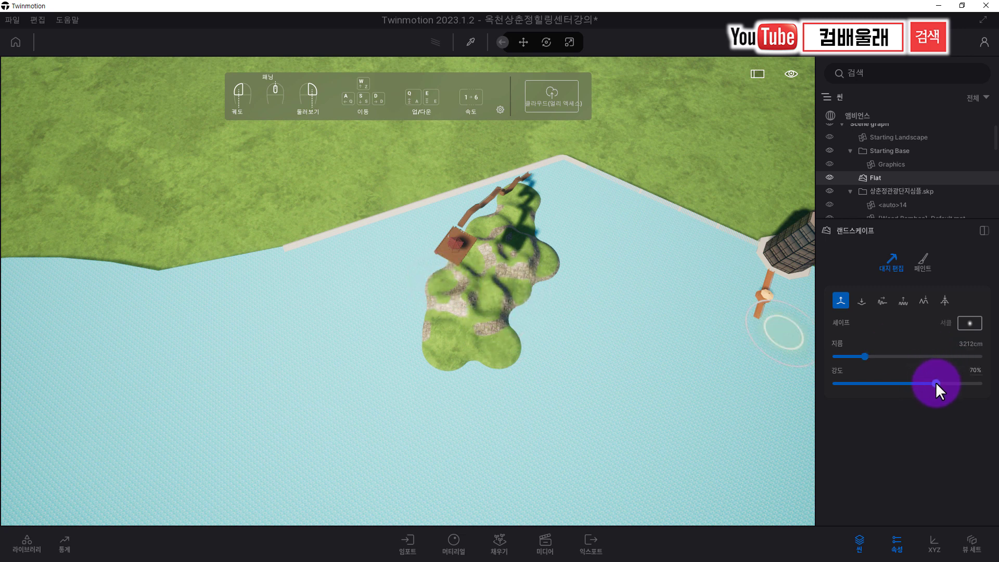
mouse_move(430, 268)
left_mouse_down()
mouse_move(443, 319)
mouse_move(488, 298)
mouse_move(503, 253)
mouse_move(476, 258)
mouse_move(458, 247)
mouse_move(442, 257)
mouse_move(488, 303)
mouse_move(505, 223)
mouse_move(493, 201)
mouse_move(523, 191)
mouse_move(511, 183)
left_mouse_up()
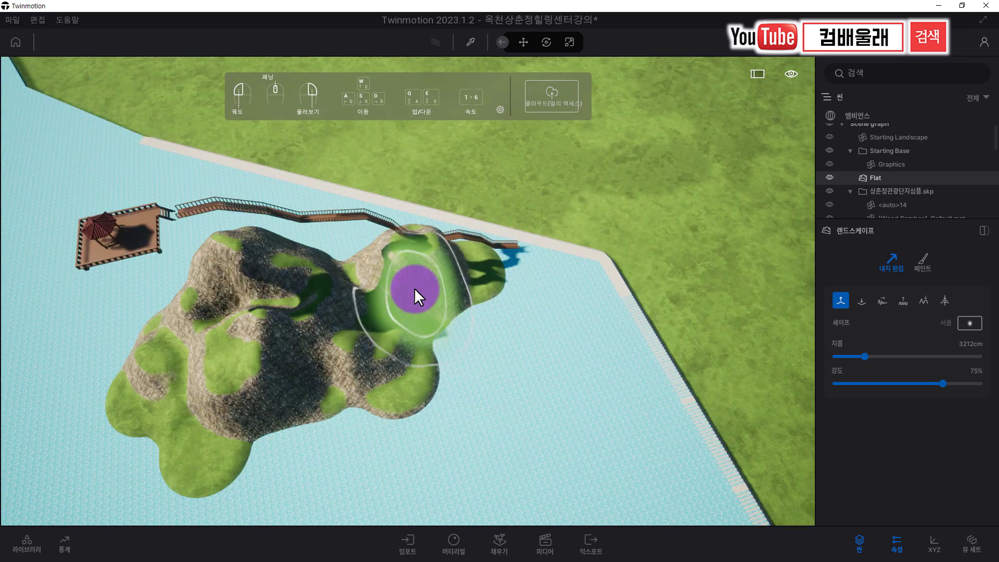
mouse_move(414, 289)
left_mouse_down()
mouse_move(426, 239)
mouse_move(420, 274)
mouse_move(411, 249)
mouse_move(461, 228)
mouse_move(432, 228)
mouse_move(452, 255)
mouse_move(492, 247)
mouse_move(299, 308)
mouse_move(487, 271)
mouse_move(531, 245)
mouse_move(463, 256)
mouse_move(461, 245)
mouse_move(463, 253)
mouse_move(438, 242)
left_mouse_up()
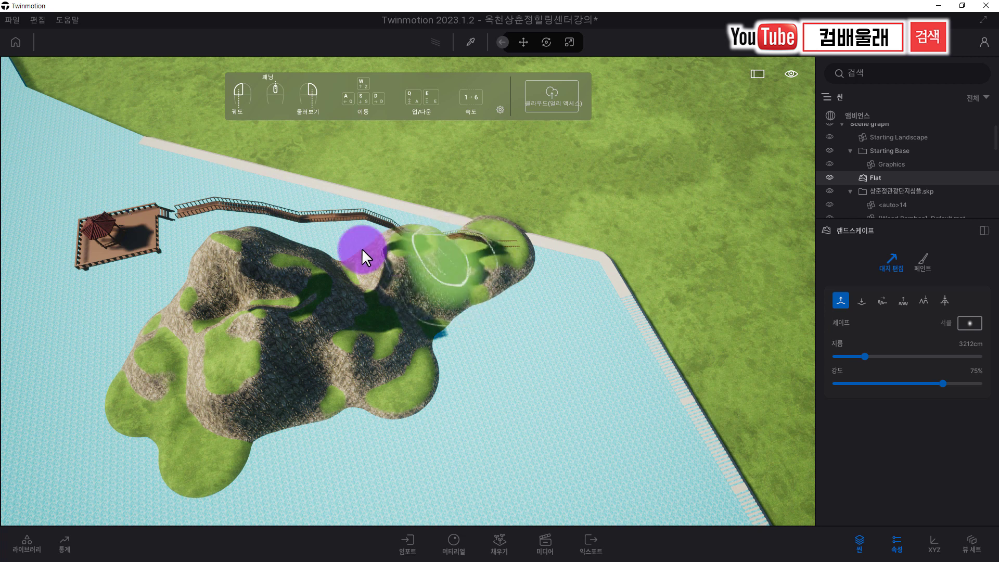
mouse_move(355, 252)
left_mouse_down()
mouse_move(311, 257)
mouse_move(234, 290)
mouse_move(195, 286)
mouse_move(173, 262)
mouse_move(151, 313)
mouse_move(212, 327)
mouse_move(308, 274)
left_mouse_up()
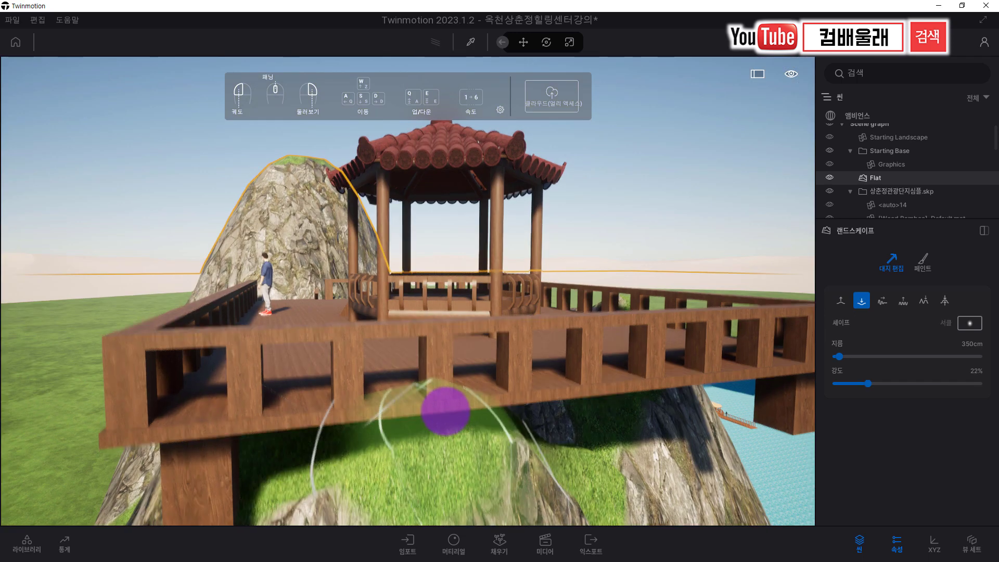
Step: Trim and level the terrain peaks directly beneath the pavilion deck with the 350 cm brush at 22% strength
scroll(446, 411, "up", 5)
middle_click_drag(446, 412, 442, 447)
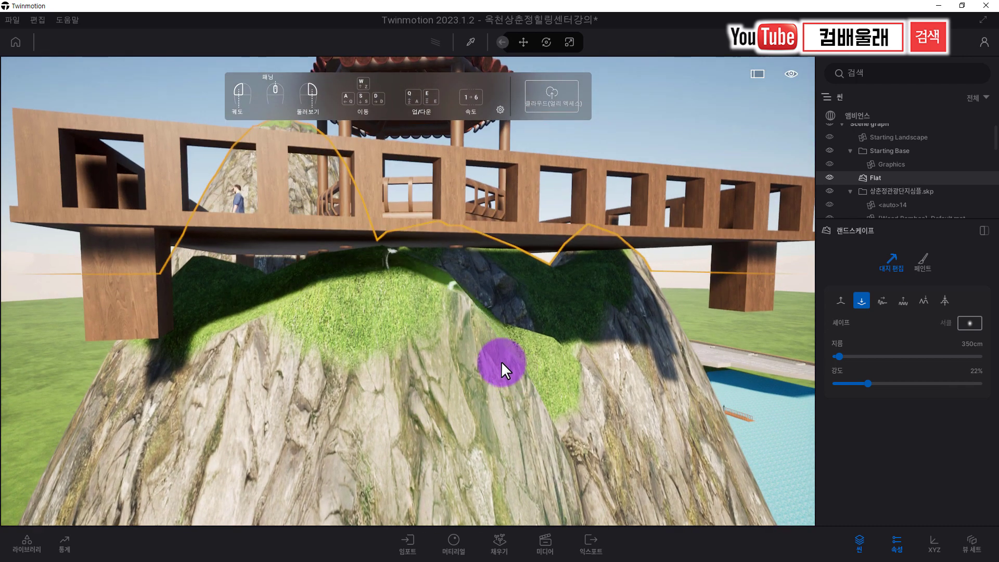
mouse_move(260, 286)
left_mouse_down()
mouse_move(508, 301)
mouse_move(402, 286)
mouse_move(520, 292)
left_mouse_up()
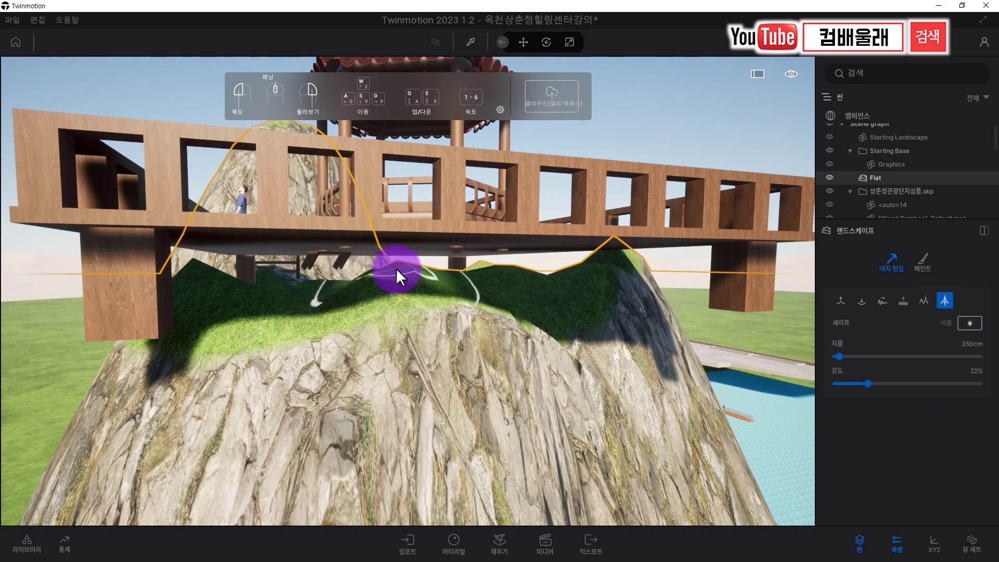
left_click_drag(395, 267, 425, 278)
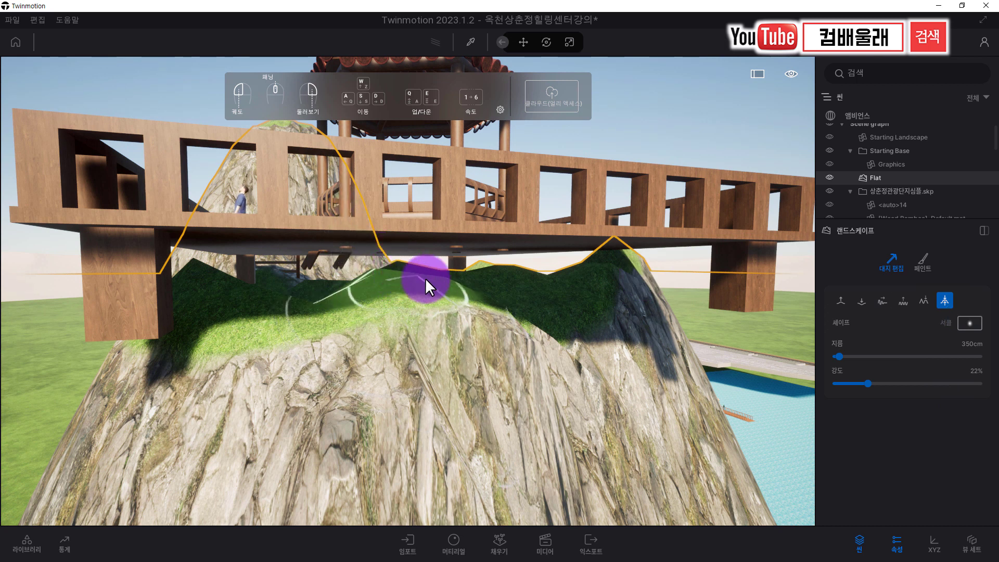
Step: Raise the ridge up to the underside of the pavilion deck and level the ground along the deck's edge
left_click(842, 301)
left_click_drag(396, 270, 437, 268)
left_click(945, 300)
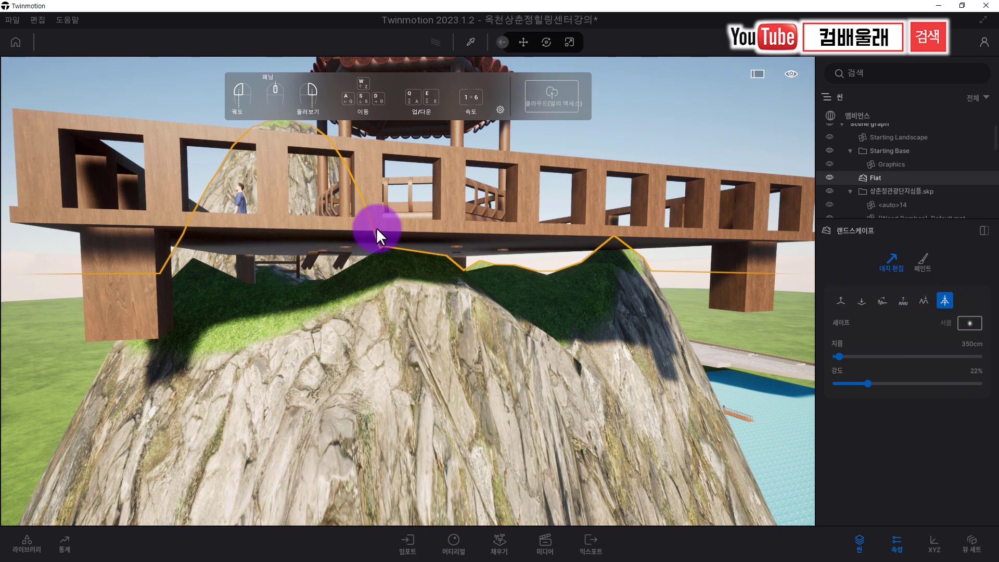
mouse_move(393, 255)
left_mouse_down()
mouse_move(330, 255)
mouse_move(214, 279)
mouse_move(523, 262)
mouse_move(521, 271)
mouse_move(602, 265)
mouse_move(629, 249)
mouse_move(511, 252)
mouse_move(538, 281)
mouse_move(560, 277)
mouse_move(503, 271)
mouse_move(668, 267)
left_mouse_up()
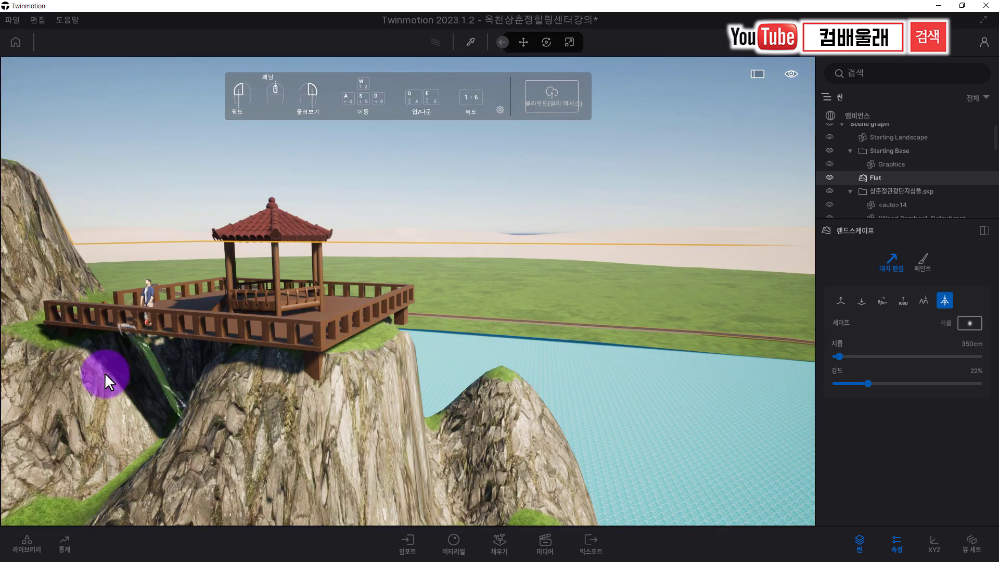
mouse_move(105, 372)
left_mouse_down()
mouse_move(66, 335)
mouse_move(161, 292)
mouse_move(193, 356)
mouse_move(361, 330)
left_mouse_up()
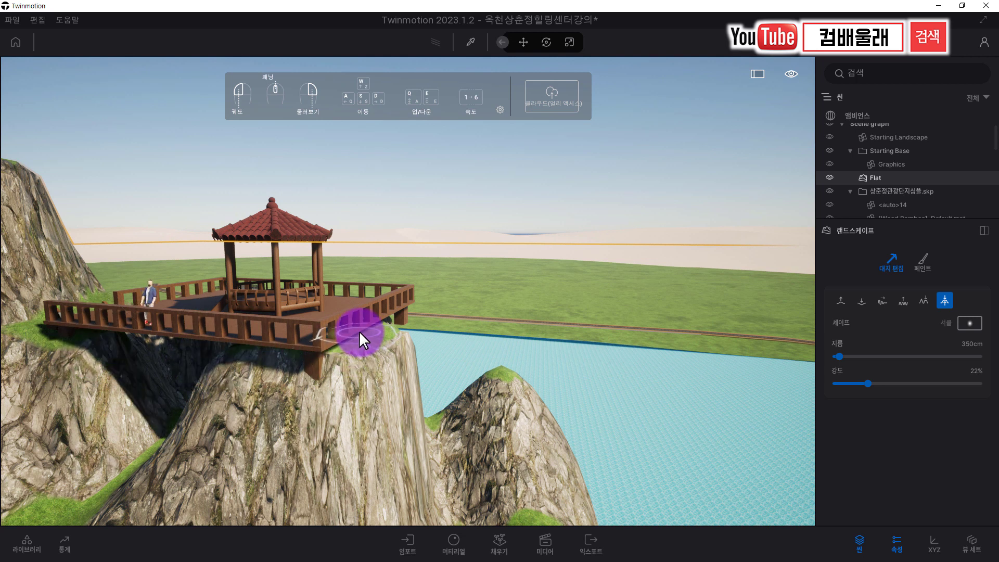
Step: Extend the level hilltop from the pavilion deck across to the upper end of the stairway
scroll(307, 343, "down", 3)
middle_click_drag(254, 352, 412, 364)
mouse_move(494, 366)
left_mouse_down()
mouse_move(356, 371)
mouse_move(245, 352)
mouse_move(431, 376)
mouse_move(336, 405)
mouse_move(317, 423)
mouse_move(365, 409)
mouse_move(315, 376)
mouse_move(339, 363)
mouse_move(411, 369)
mouse_move(344, 367)
mouse_move(351, 385)
mouse_move(367, 377)
mouse_move(223, 357)
mouse_move(236, 328)
mouse_move(196, 323)
mouse_move(199, 340)
mouse_move(225, 321)
mouse_move(164, 362)
mouse_move(164, 346)
mouse_move(217, 318)
mouse_move(149, 345)
mouse_move(202, 317)
mouse_move(185, 319)
mouse_move(128, 347)
mouse_move(198, 311)
mouse_move(158, 315)
mouse_move(132, 335)
mouse_move(193, 332)
mouse_move(201, 343)
left_mouse_up()
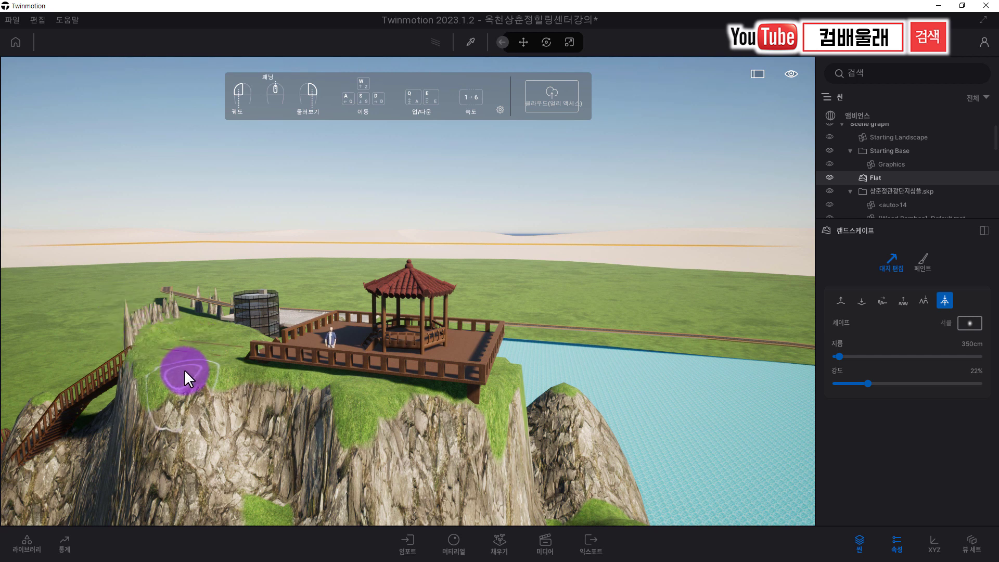
key("a")
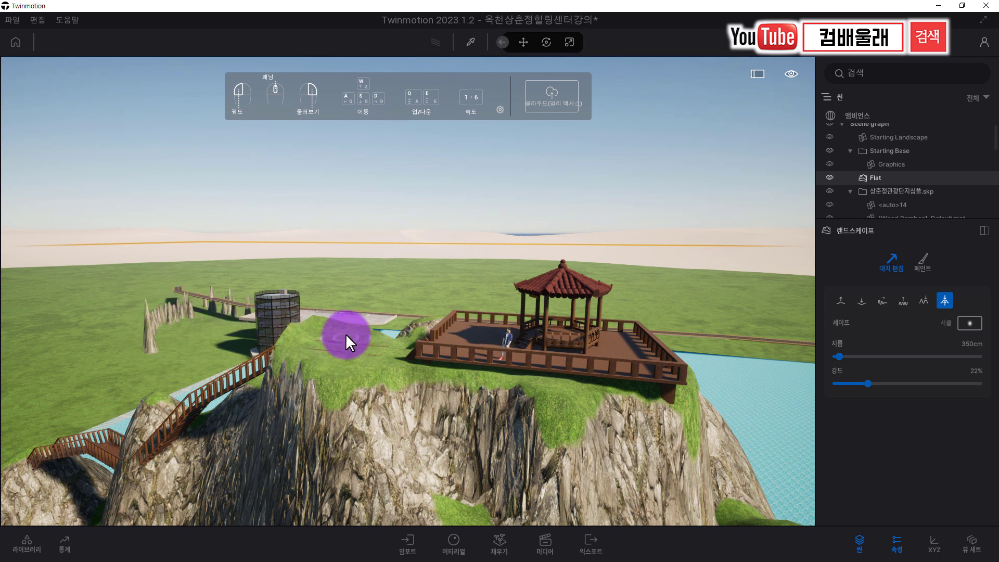
mouse_move(362, 341)
left_mouse_down()
mouse_move(335, 329)
mouse_move(291, 341)
mouse_move(374, 352)
mouse_move(413, 338)
mouse_move(387, 347)
mouse_move(473, 363)
mouse_move(441, 379)
mouse_move(486, 380)
mouse_move(387, 351)
mouse_move(430, 381)
mouse_move(484, 386)
mouse_move(442, 385)
left_mouse_up()
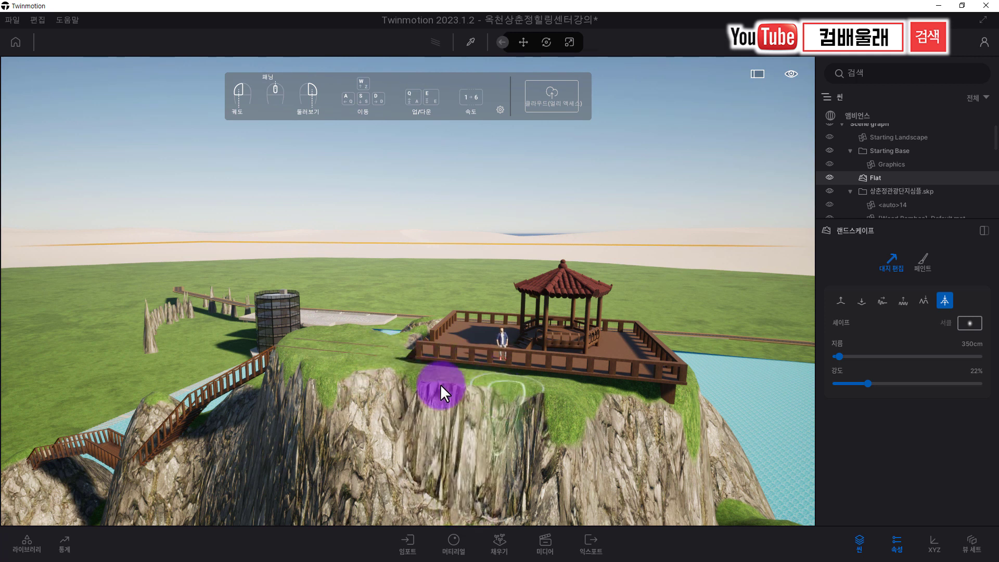
scroll(364, 369, "down", 1)
right_click_drag(338, 366, 408, 357)
mouse_move(409, 359)
left_mouse_down()
mouse_move(441, 331)
mouse_move(375, 333)
mouse_move(464, 345)
mouse_move(312, 364)
left_mouse_up()
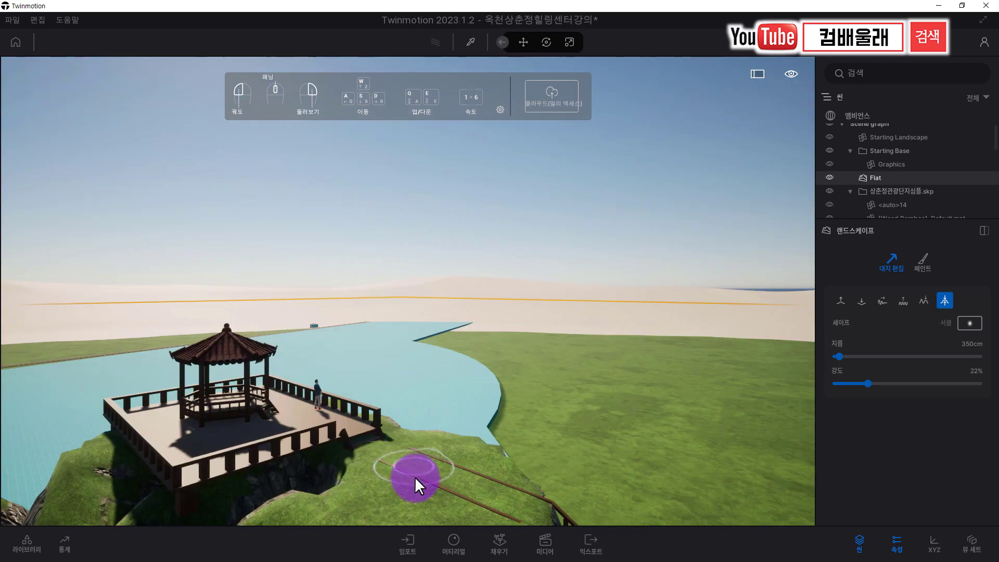
Step: Fill and level the gaps in the hilltop on the shaded side of the deck, next to the stairway's upper end
mouse_move(369, 443)
left_mouse_down()
mouse_move(281, 461)
mouse_move(331, 481)
mouse_move(248, 484)
mouse_move(348, 471)
mouse_move(397, 440)
mouse_move(203, 496)
mouse_move(267, 490)
mouse_move(177, 486)
mouse_move(148, 458)
mouse_move(145, 468)
mouse_move(217, 491)
left_mouse_up()
right_click_drag(421, 462, 420, 464)
mouse_move(316, 411)
left_mouse_down()
mouse_move(319, 431)
mouse_move(289, 397)
mouse_move(304, 411)
mouse_move(433, 432)
mouse_move(387, 439)
mouse_move(404, 459)
mouse_move(419, 435)
mouse_move(472, 400)
mouse_move(460, 390)
mouse_move(399, 412)
mouse_move(357, 395)
mouse_move(330, 364)
left_mouse_up()
key("w")
right_click_drag(370, 408, 443, 458)
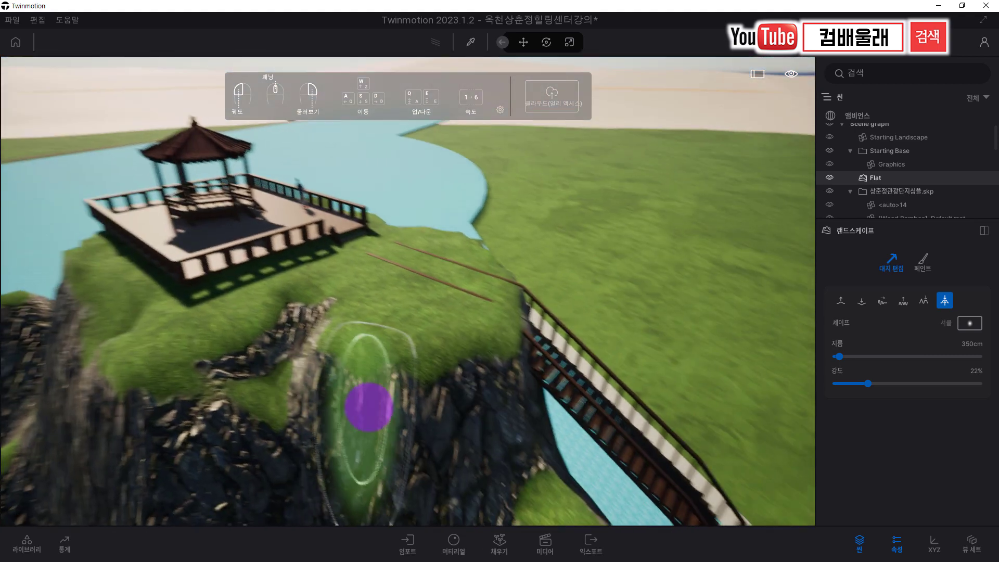
scroll(365, 406, "up", 5)
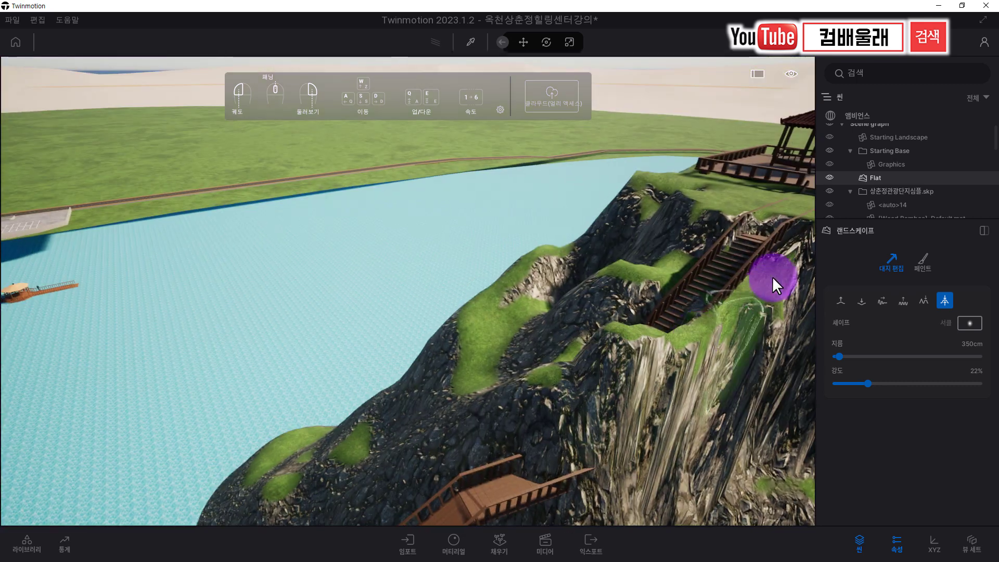
Step: Level the ground around the upper stairway's lower end and beneath the middle flight with the 350 cm brush
left_click_drag(772, 277, 781, 261)
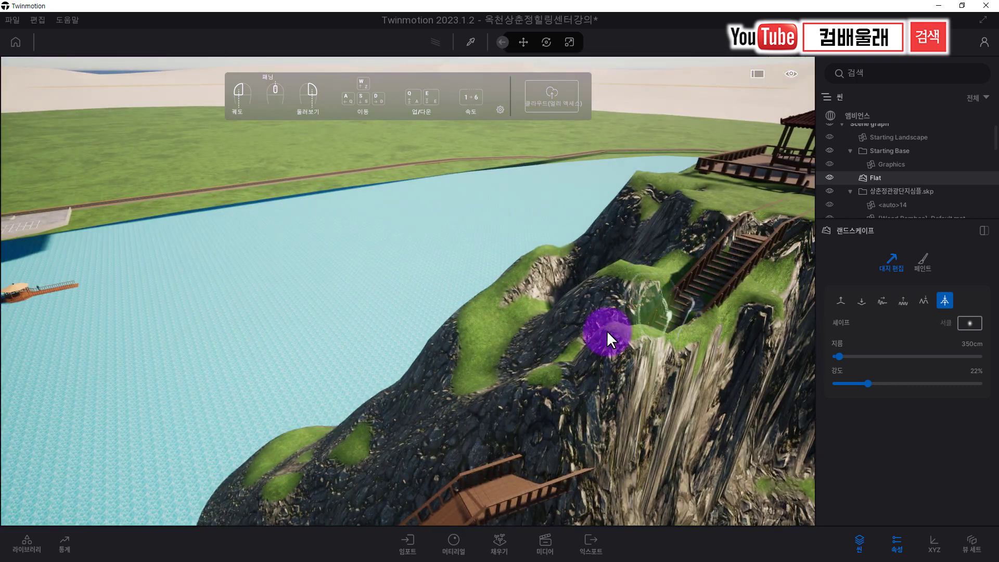
scroll(564, 377, "down", 5)
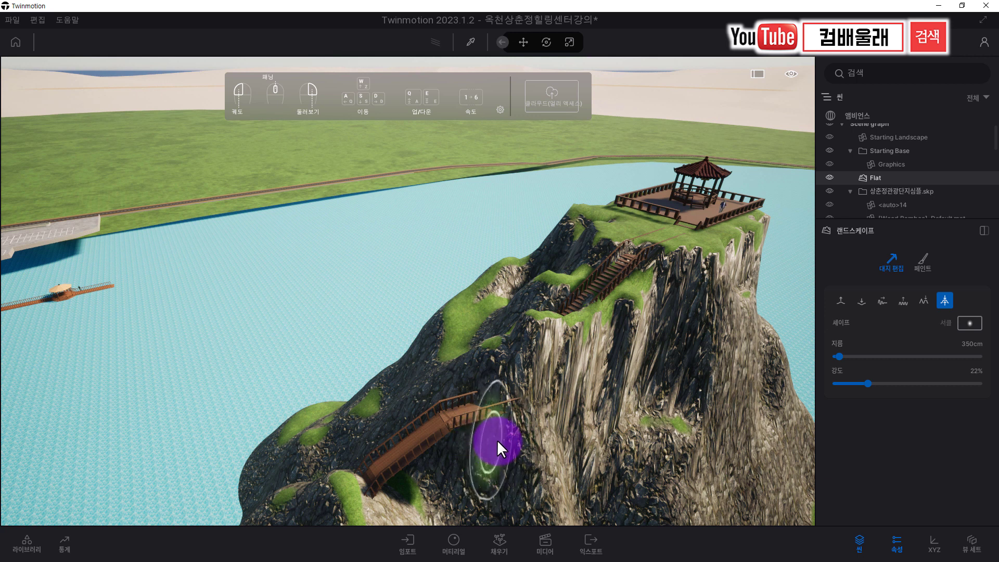
scroll(525, 442, "down", 2)
mouse_move(435, 448)
left_mouse_down()
mouse_move(416, 449)
mouse_move(443, 426)
mouse_move(407, 439)
mouse_move(451, 429)
mouse_move(431, 425)
mouse_move(478, 404)
mouse_move(464, 436)
mouse_move(446, 431)
mouse_move(460, 458)
left_mouse_up()
scroll(463, 456, "down", 2)
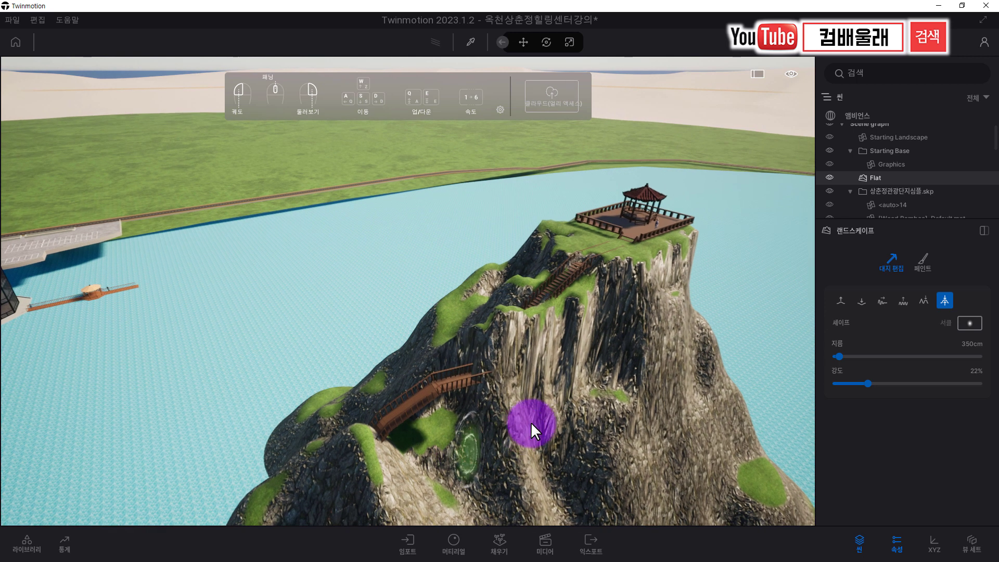
middle_click_drag(468, 453, 456, 452)
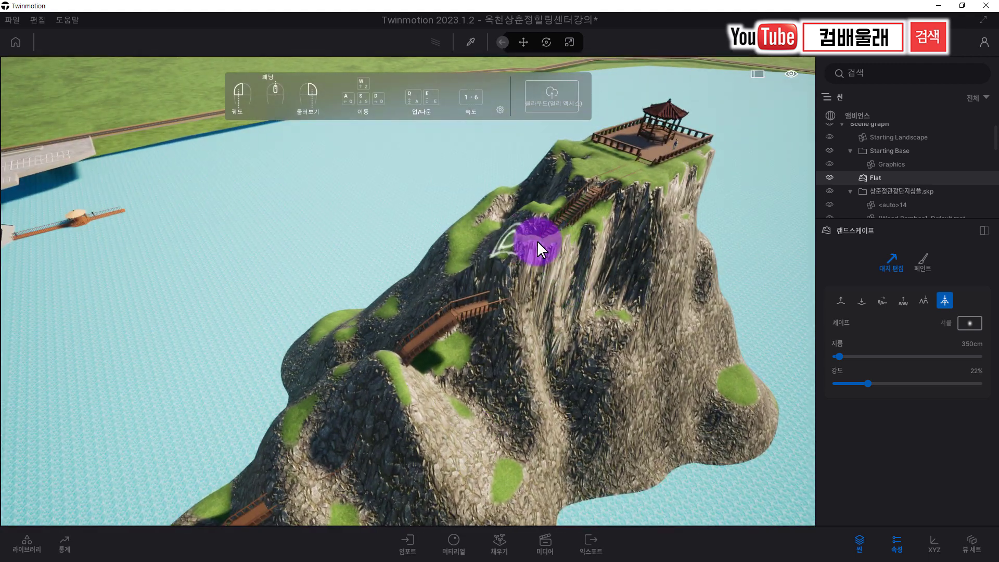
Step: Dig away the terrain covering the stairs between the upper and middle flights at 54% strength
scroll(554, 237, "up", 5)
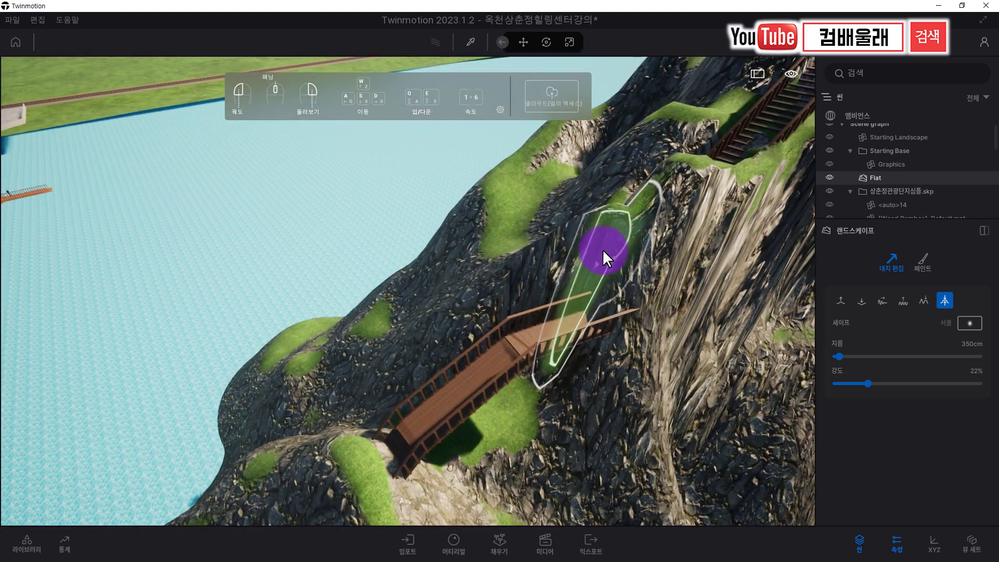
scroll(637, 291, "up", 2)
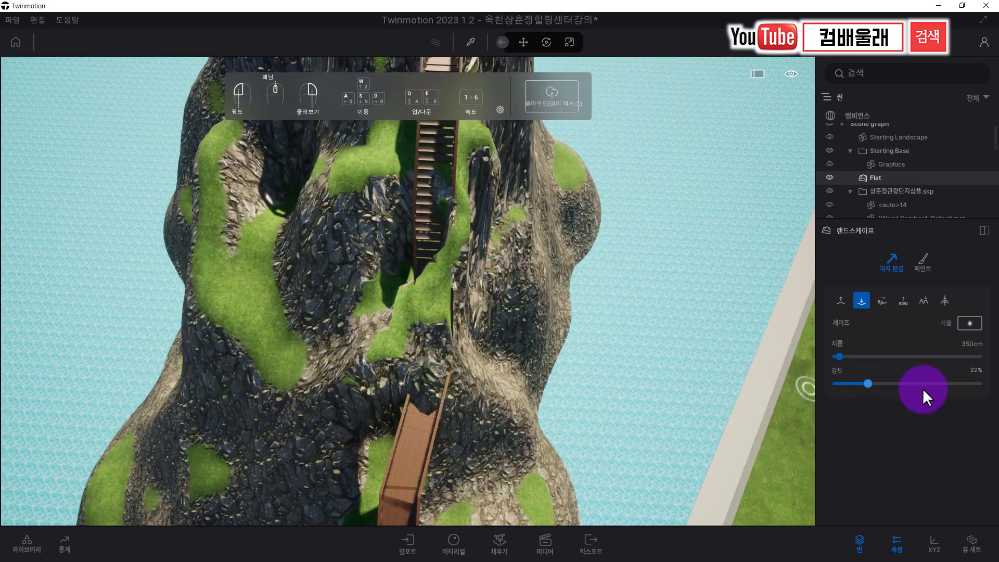
left_click(912, 384)
mouse_move(432, 329)
left_mouse_down()
mouse_move(420, 309)
mouse_move(405, 352)
mouse_move(411, 283)
mouse_move(420, 345)
mouse_move(426, 307)
mouse_move(424, 354)
mouse_move(432, 265)
mouse_move(454, 328)
mouse_move(450, 178)
mouse_move(442, 329)
left_mouse_up()
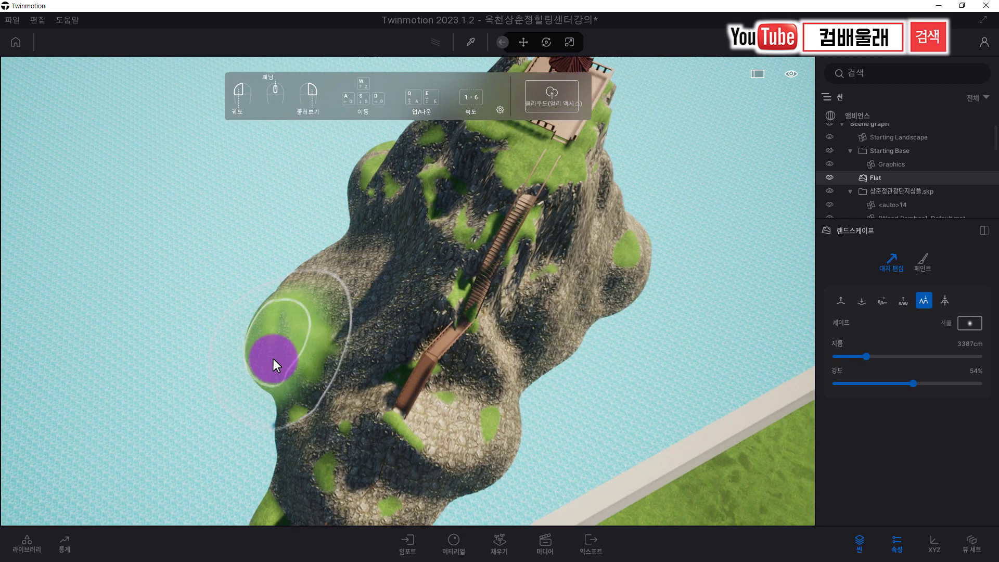
Step: Smooth the hill's shaded flank and its bulging foot in the lake with a 3387 cm brush at 54% strength
scroll(273, 358, "up", 3)
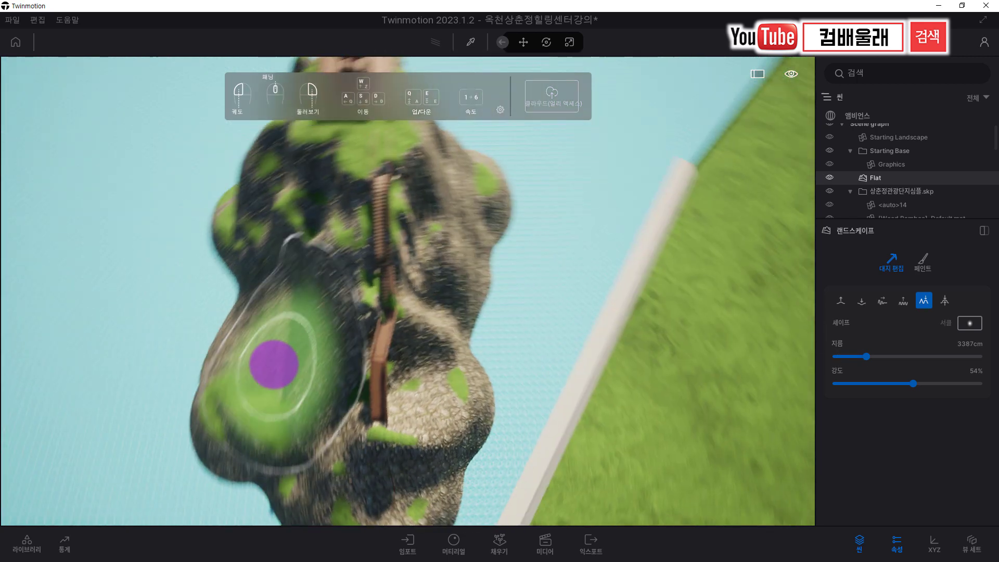
scroll(274, 357, "up", 3)
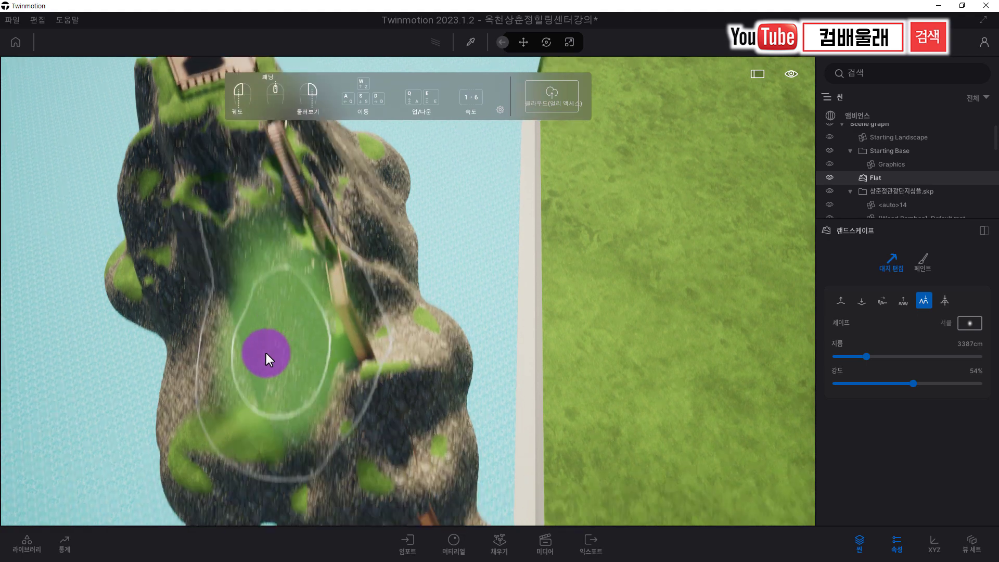
scroll(267, 359, "down", 5)
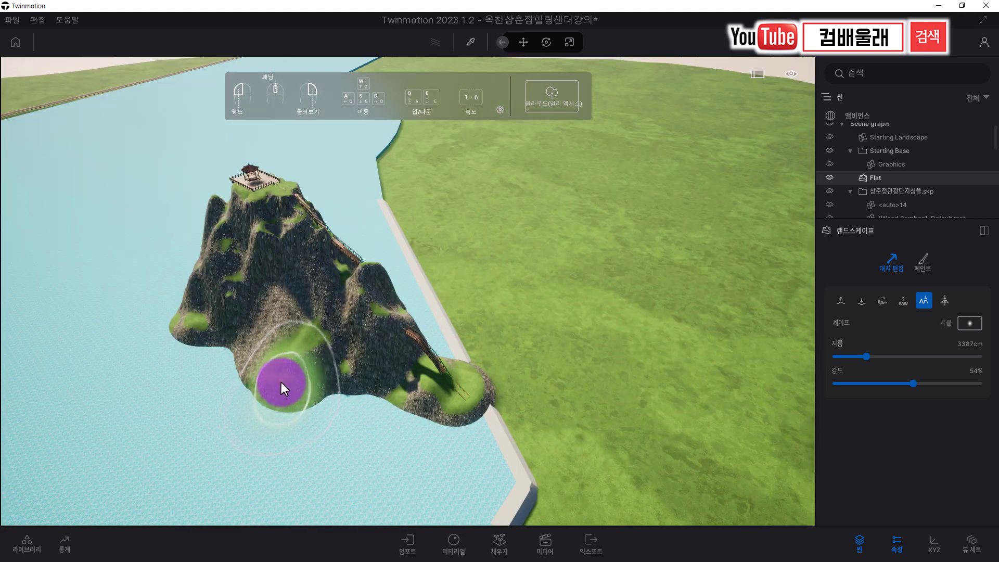
scroll(282, 375, "up", 5)
mouse_move(244, 365)
left_mouse_down()
mouse_move(278, 373)
mouse_move(238, 366)
mouse_move(277, 336)
left_mouse_up()
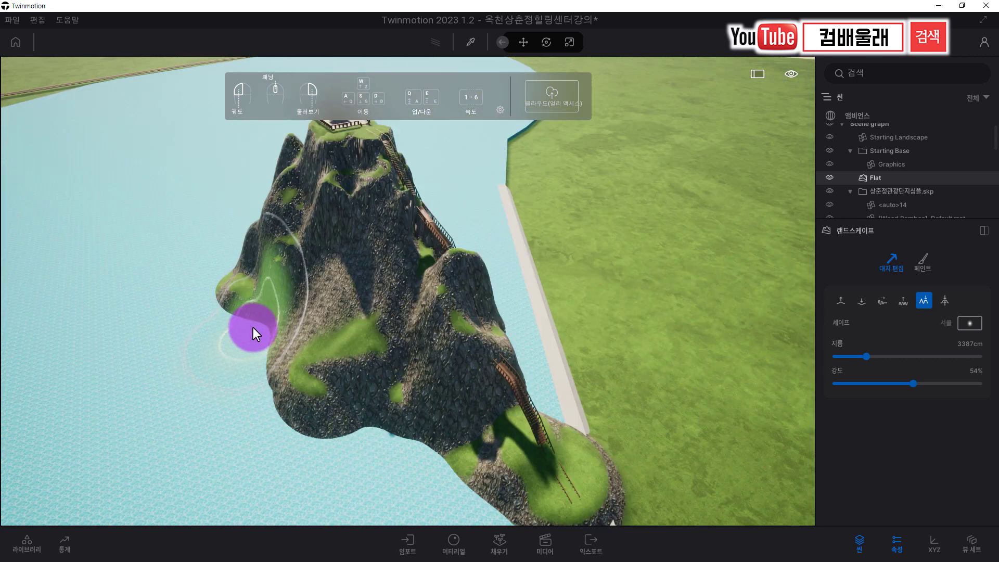
mouse_move(253, 327)
left_mouse_down()
mouse_move(215, 304)
mouse_move(240, 324)
mouse_move(227, 300)
mouse_move(168, 333)
mouse_move(152, 384)
mouse_move(201, 380)
mouse_move(236, 345)
left_mouse_up()
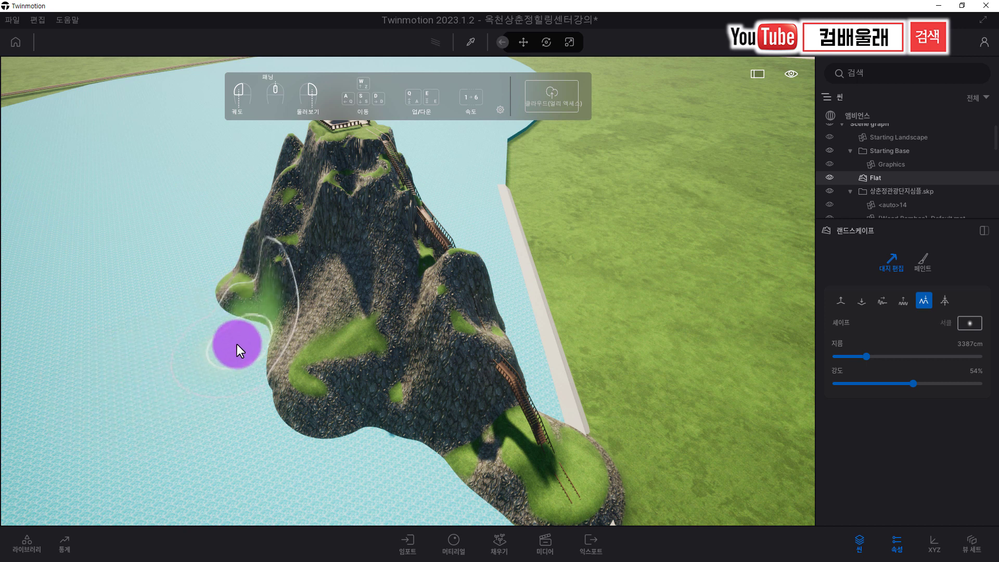
Step: Raise a wide grassy shelf out of the lake around the foot of the shaded flank with the 3387 cm brush
left_click(840, 300)
left_click(309, 318)
mouse_move(196, 305)
left_mouse_down()
mouse_move(213, 290)
mouse_move(204, 293)
mouse_move(254, 319)
mouse_move(227, 337)
mouse_move(226, 357)
mouse_move(260, 401)
mouse_move(375, 454)
mouse_move(310, 426)
mouse_move(563, 401)
left_mouse_up()
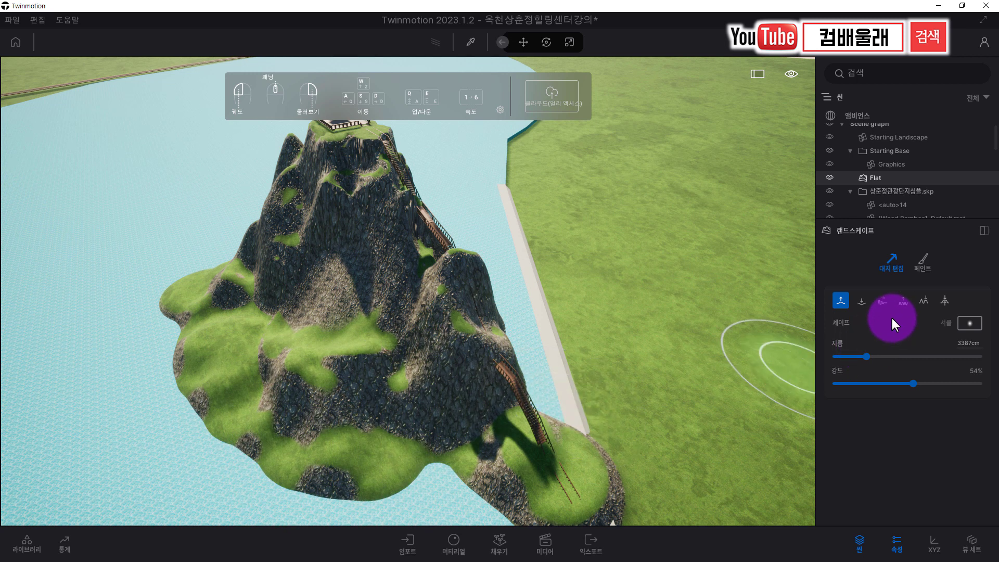
Step: Carve into the shelf at the hill's foot and level it into an even shore with a 993 cm brush
left_click(866, 304)
mouse_move(320, 323)
left_mouse_down()
mouse_move(291, 360)
mouse_move(286, 338)
mouse_move(395, 363)
mouse_move(854, 367)
mouse_move(845, 357)
left_mouse_up()
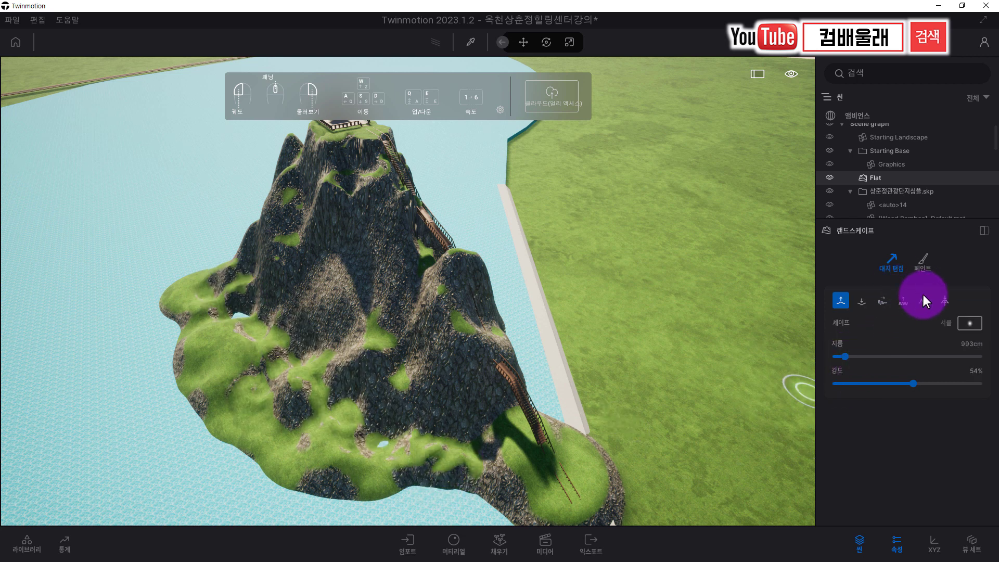
left_click_drag(923, 301, 962, 311, "shift")
left_click(944, 301)
mouse_move(309, 456)
left_mouse_down()
mouse_move(289, 452)
mouse_move(298, 448)
mouse_move(244, 401)
mouse_move(212, 339)
mouse_move(208, 300)
left_mouse_up()
mouse_move(194, 342)
left_mouse_down()
mouse_move(473, 479)
mouse_move(533, 495)
mouse_move(561, 485)
mouse_move(552, 463)
mouse_move(539, 481)
left_mouse_up()
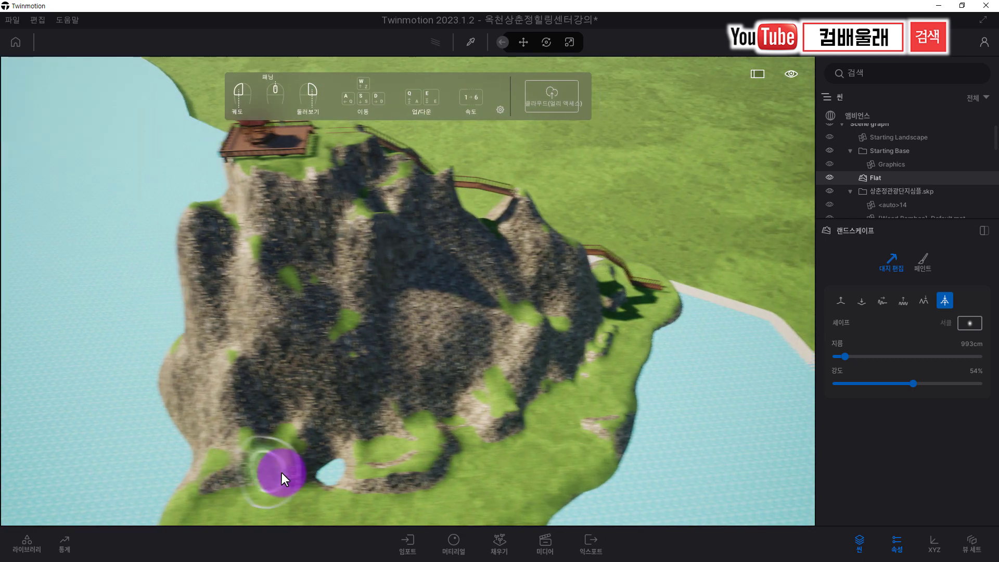
Step: Fill the hole at the hill's foot below the pavilion and extend the level shore outward into the lake
middle_click_drag(283, 472, 459, 480)
scroll(463, 477, "down", 2)
mouse_move(480, 461)
left_mouse_down()
mouse_move(452, 451)
mouse_move(340, 448)
mouse_move(333, 457)
mouse_move(296, 408)
mouse_move(285, 371)
left_mouse_up()
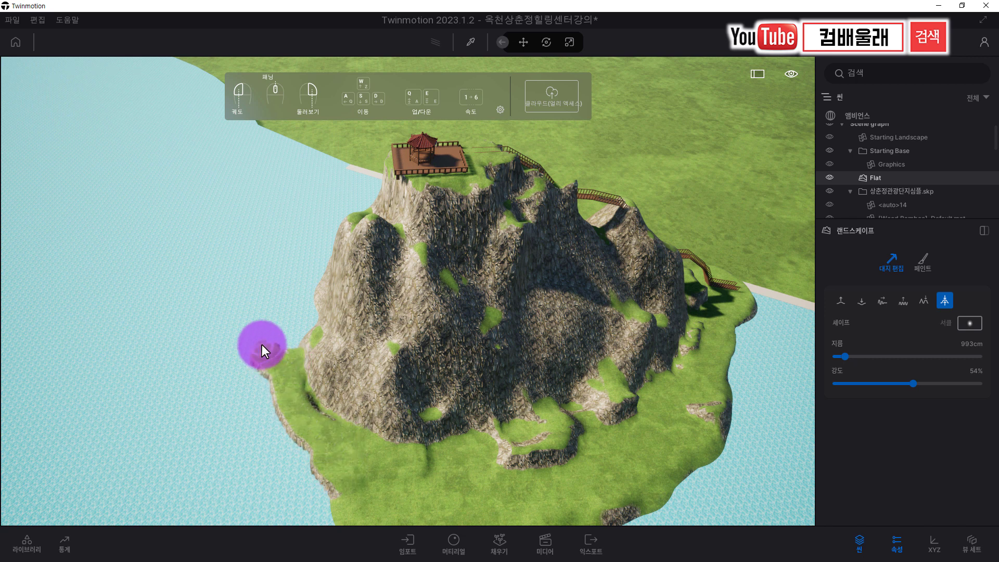
Step: Extend the level shore around the hill's far side and shape a raised ledge at the foot of the cliff
mouse_move(270, 322)
left_mouse_down()
mouse_move(302, 333)
mouse_move(346, 413)
mouse_move(375, 431)
mouse_move(279, 405)
left_mouse_up()
middle_click_drag(279, 405, 279, 404, "shift")
middle_click_drag(389, 330, 389, 330, "shift")
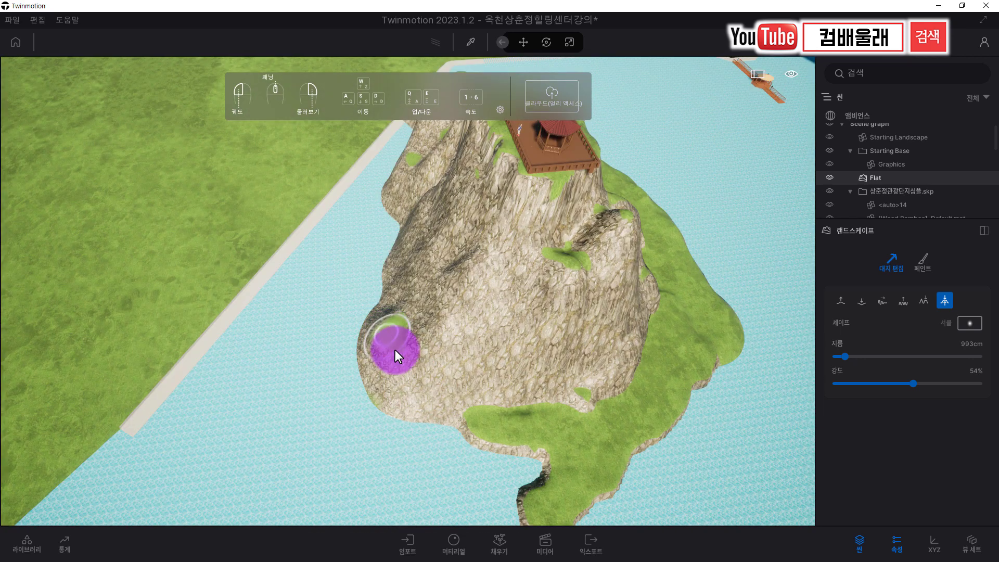
mouse_move(394, 334)
left_mouse_down()
mouse_move(466, 368)
mouse_move(499, 357)
mouse_move(570, 373)
left_mouse_up()
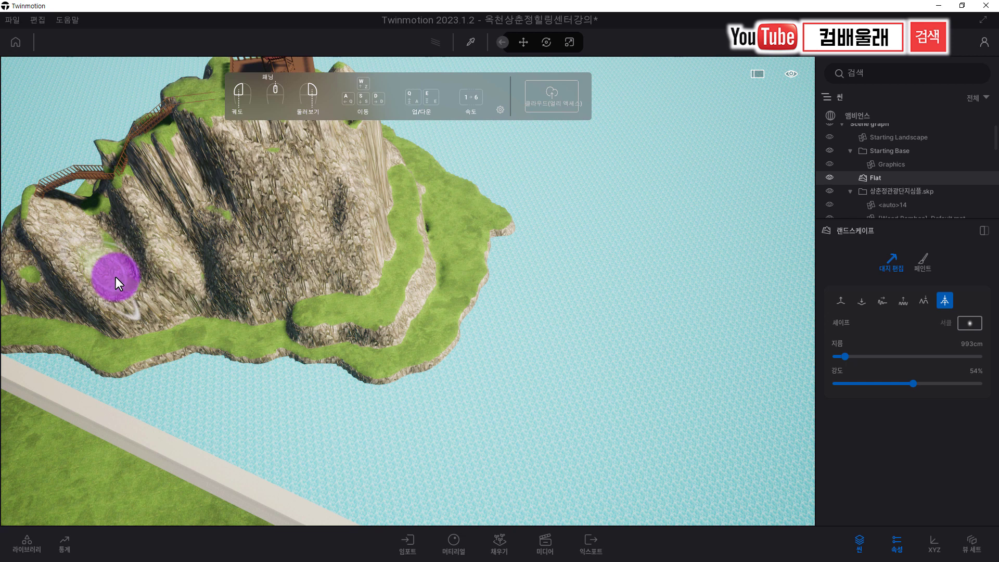
Step: Flatten a second, higher grassy ledge across the sunlit rock face that overlooks the bank
mouse_move(115, 277)
left_mouse_down()
mouse_move(160, 288)
mouse_move(257, 272)
mouse_move(285, 250)
left_mouse_up()
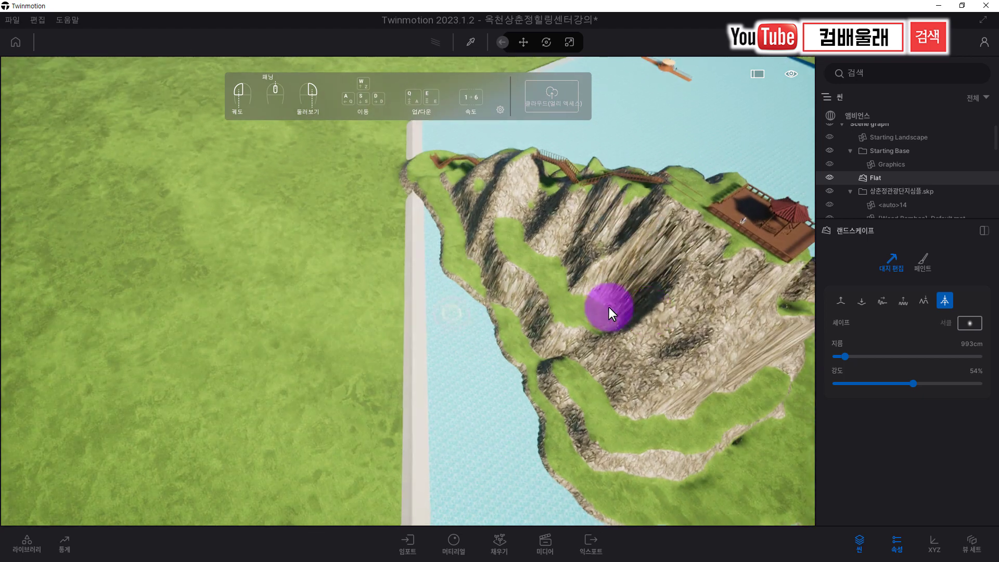
mouse_move(609, 307)
left_mouse_down()
mouse_move(633, 326)
mouse_move(623, 332)
left_mouse_up()
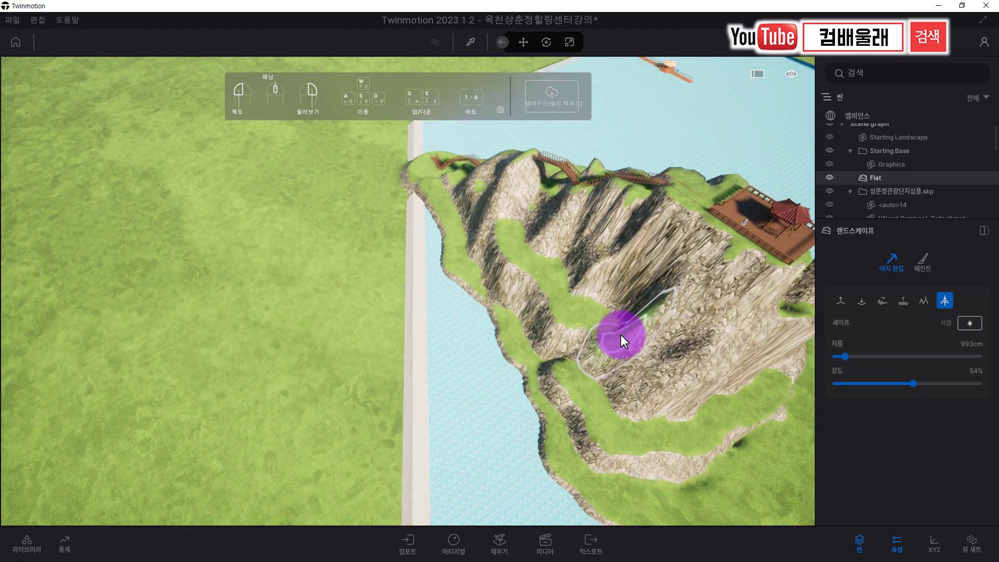
Step: Level small grassy patches into the shaded rock face beside the stairway with the 993 cm brush
mouse_move(622, 335)
middle_mouse_down("shift")
mouse_move(595, 355)
mouse_move(572, 355)
mouse_move(330, 328)
mouse_move(269, 343)
mouse_move(437, 421)
middle_mouse_up("shift")
right_click_drag(436, 422, 420, 407)
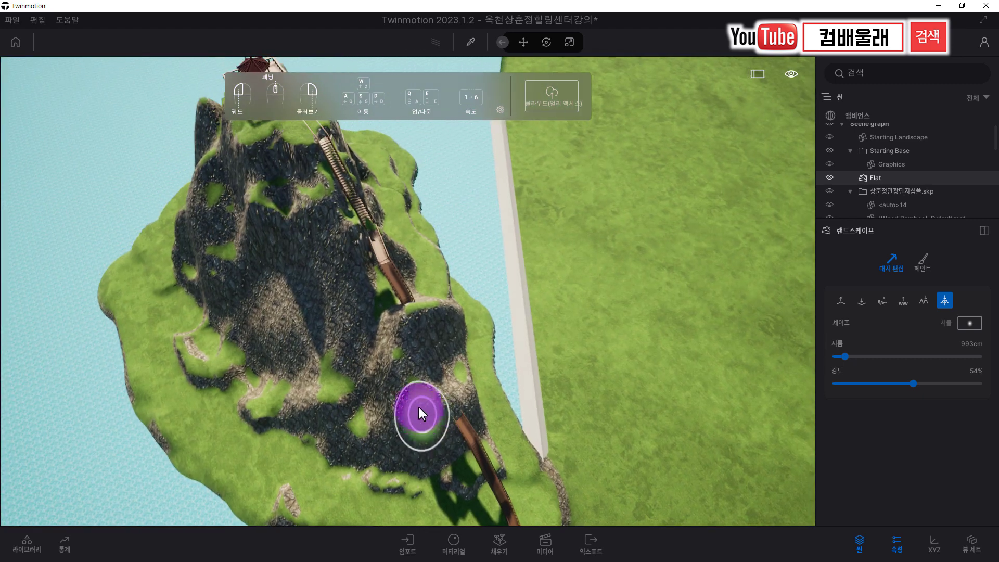
mouse_move(289, 200)
left_mouse_down()
mouse_move(270, 202)
mouse_move(318, 204)
left_mouse_up()
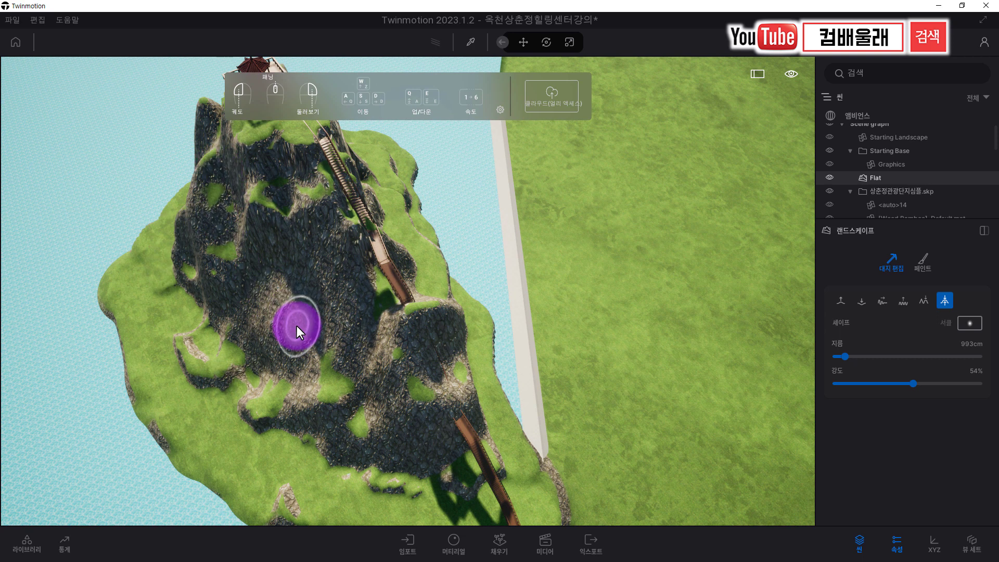
scroll(297, 328, "up", 3)
mouse_move(318, 383)
right_mouse_down()
mouse_move(314, 354)
mouse_move(316, 386)
right_mouse_up()
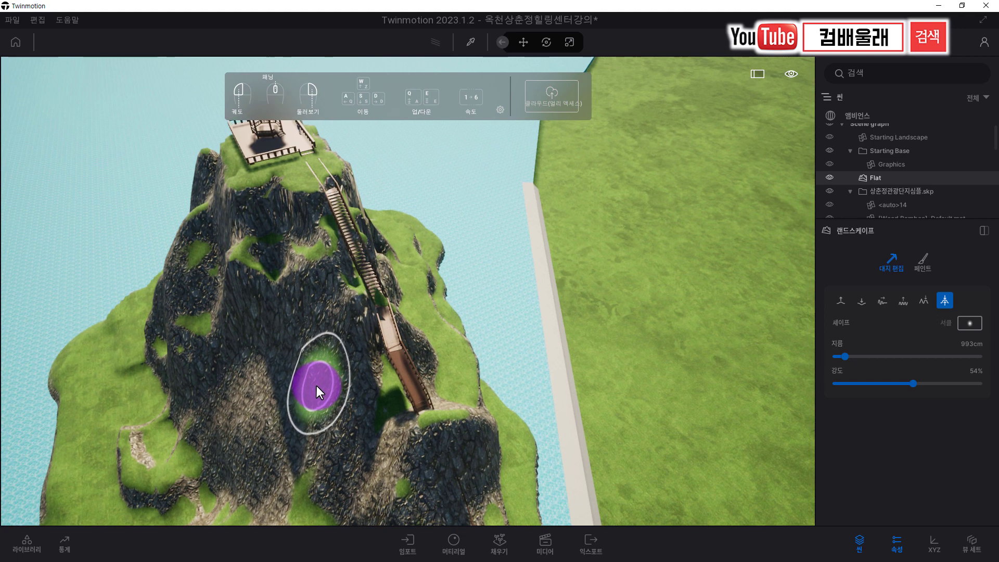
scroll(313, 392, "up", 5)
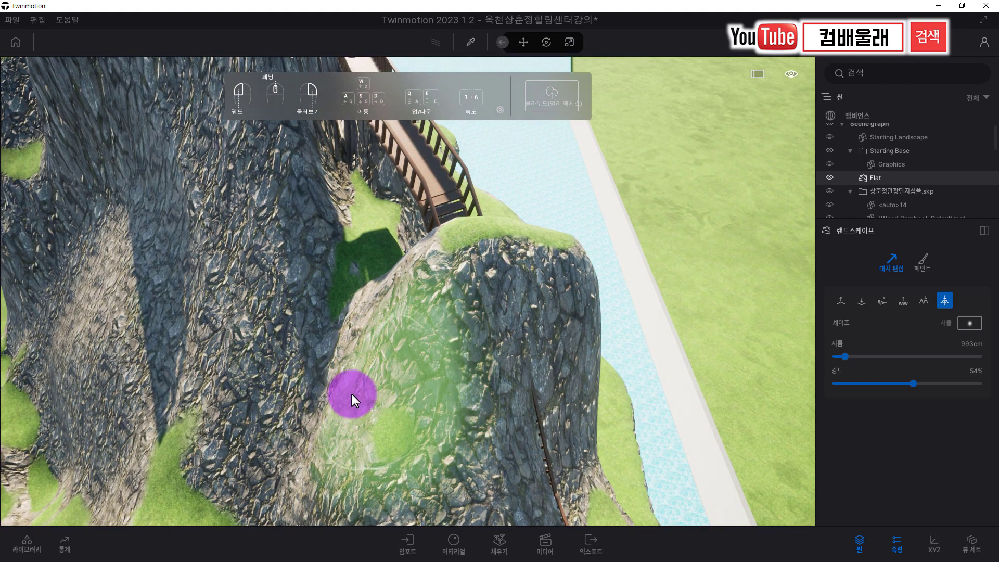
Step: Flatten grassy ledges into the shaded rock face below the pavilion deck, beside the upper stairway
key("a")
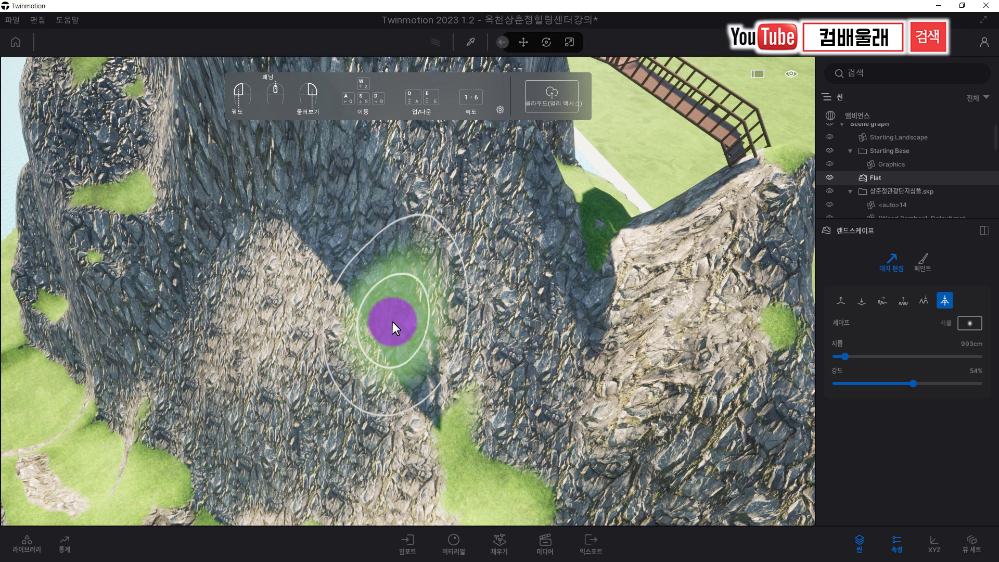
scroll(548, 327, "down", 2)
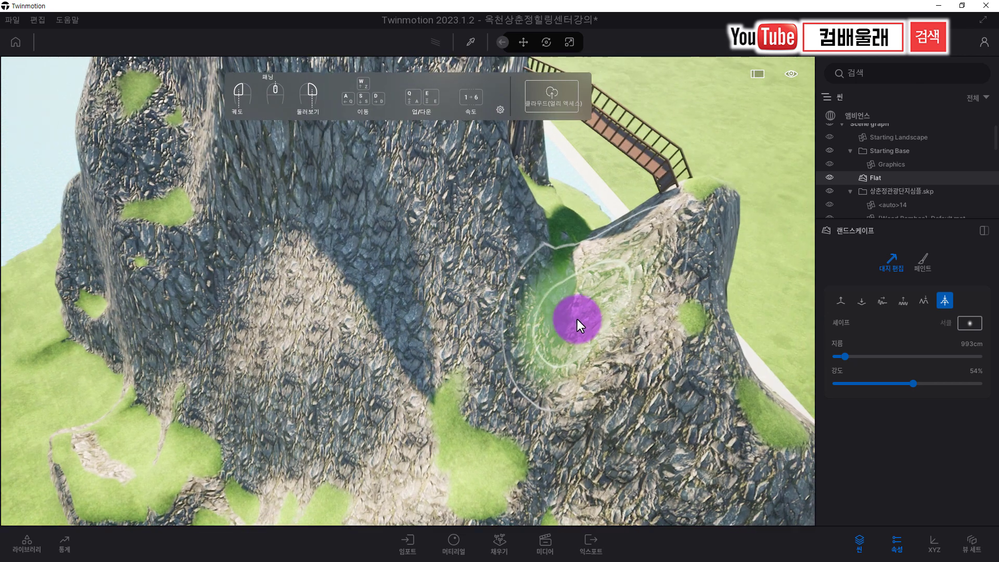
scroll(581, 306, "up", 2)
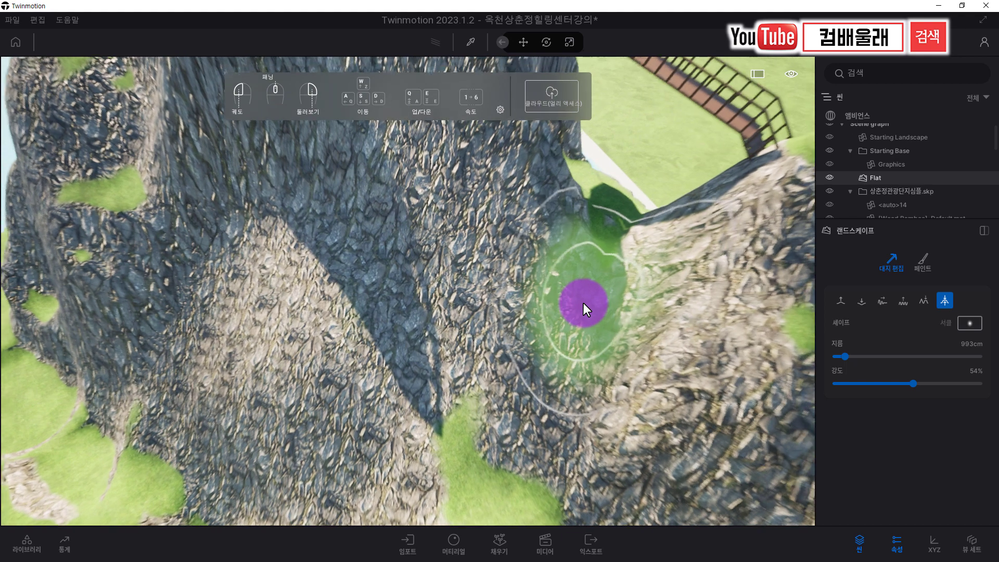
middle_click_drag(582, 305, 606, 359)
mouse_move(606, 359)
right_mouse_down()
mouse_move(579, 370)
mouse_move(517, 357)
right_mouse_up()
mouse_move(517, 357)
left_mouse_down()
mouse_move(478, 351)
mouse_move(372, 235)
mouse_move(199, 258)
left_mouse_up()
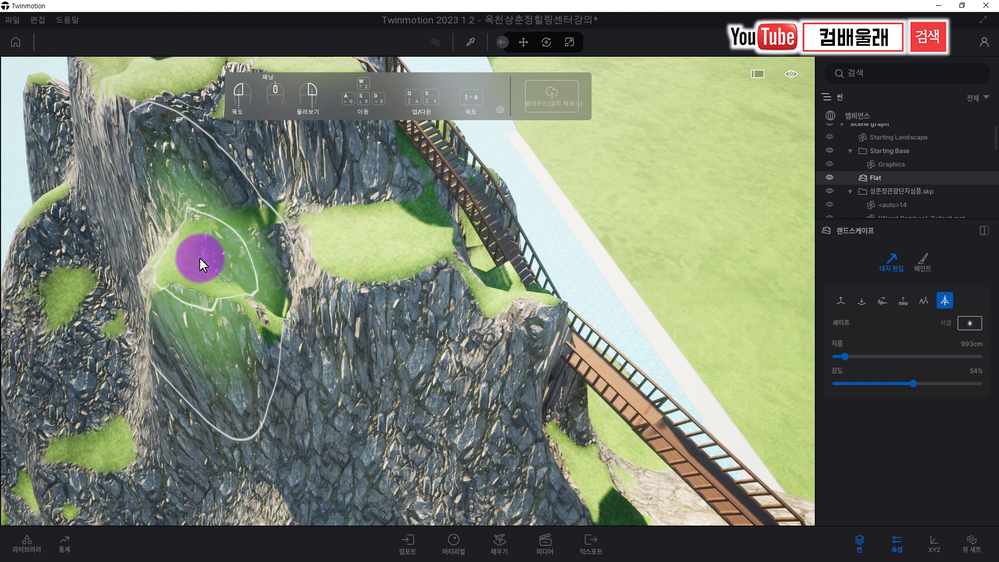
scroll(397, 373, "down", 4)
scroll(308, 383, "down", 3)
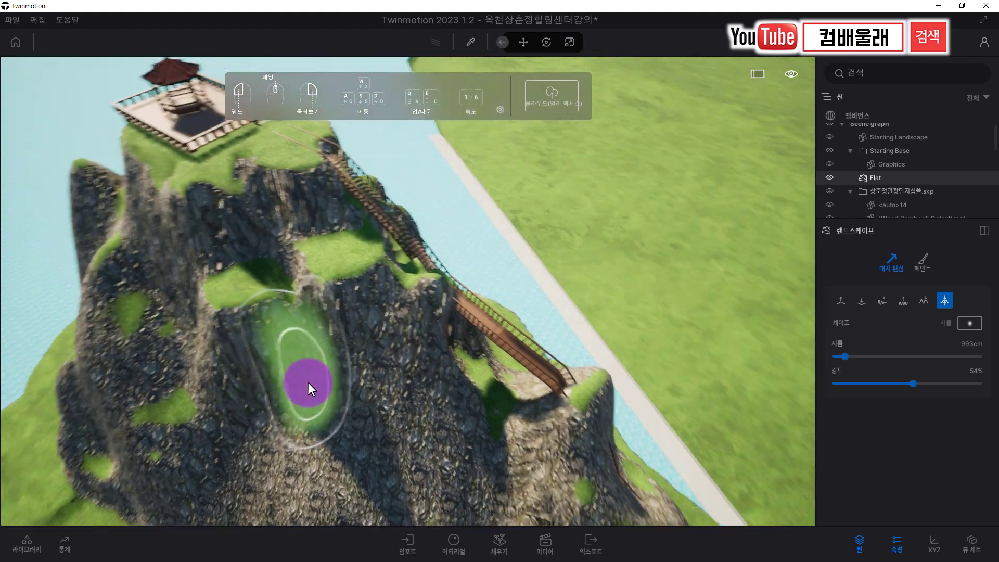
Step: Level a grassy ledge low on the rock face beside the middle flight and refine it with a 175 cm brush
right_click_drag(311, 382, 543, 411)
mouse_move(543, 411)
left_mouse_down()
mouse_move(540, 436)
mouse_move(623, 446)
left_mouse_up()
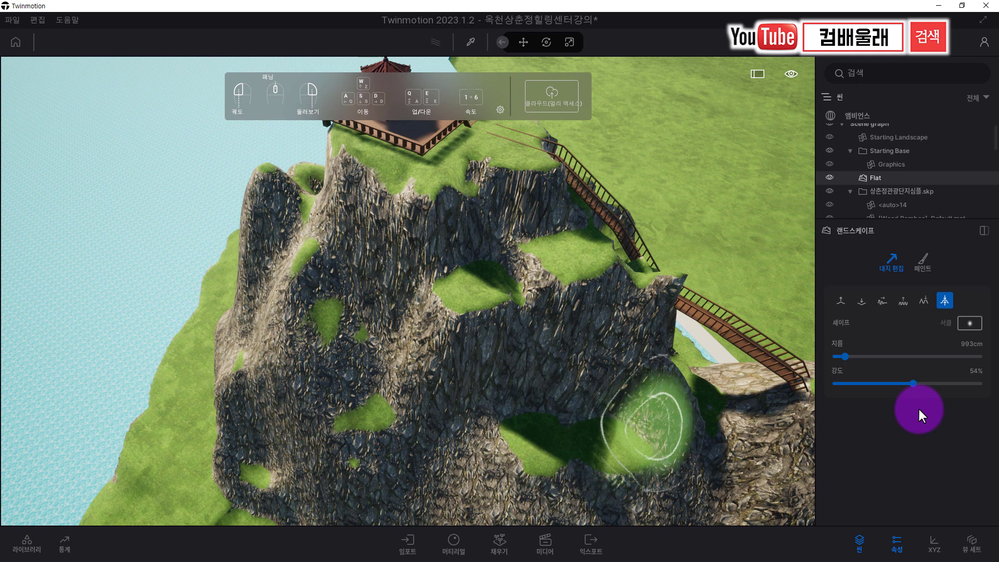
left_click_drag(845, 358, 837, 357)
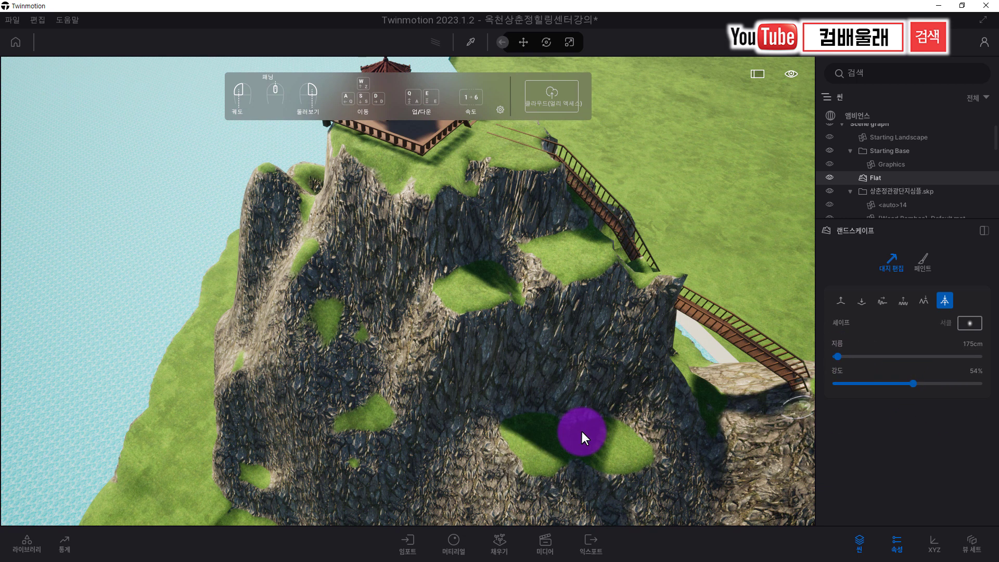
mouse_move(511, 449)
left_mouse_down()
mouse_move(421, 432)
mouse_move(481, 441)
mouse_move(400, 411)
mouse_move(339, 344)
mouse_move(402, 360)
mouse_move(280, 326)
mouse_move(255, 305)
mouse_move(238, 319)
mouse_move(249, 342)
mouse_move(295, 363)
mouse_move(374, 375)
mouse_move(329, 367)
left_mouse_up()
Step: Level grassy ledges across the rock faces on the hill's far side below the deck at 54% strength
key("a")
right_click_drag(333, 366, 339, 363)
mouse_move(556, 230)
left_mouse_down()
mouse_move(528, 205)
mouse_move(577, 245)
mouse_move(607, 241)
mouse_move(653, 261)
mouse_move(646, 288)
mouse_move(532, 213)
left_mouse_up()
right_click_drag(387, 276, 385, 277)
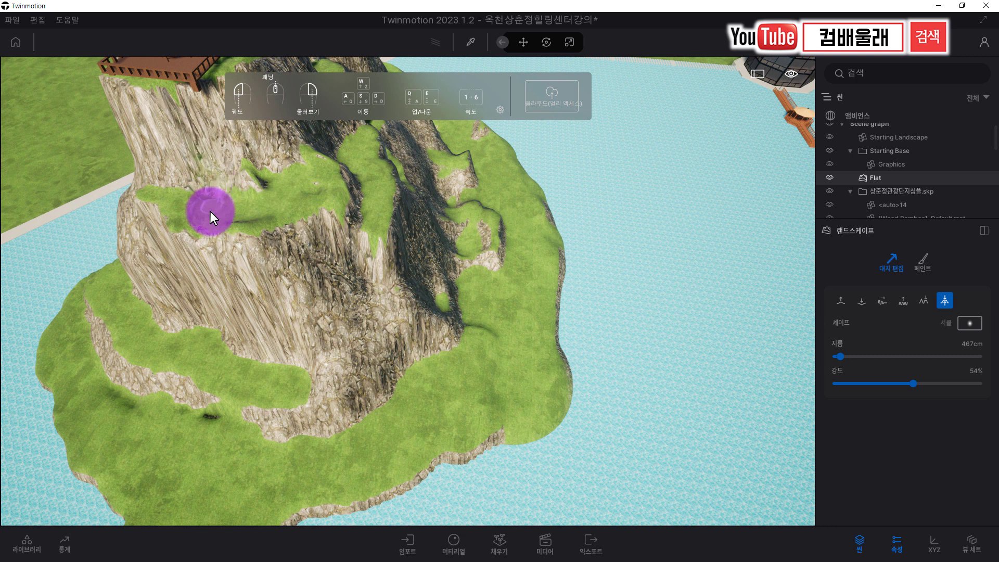
mouse_move(385, 231)
left_mouse_down()
mouse_move(327, 294)
mouse_move(329, 326)
left_mouse_up()
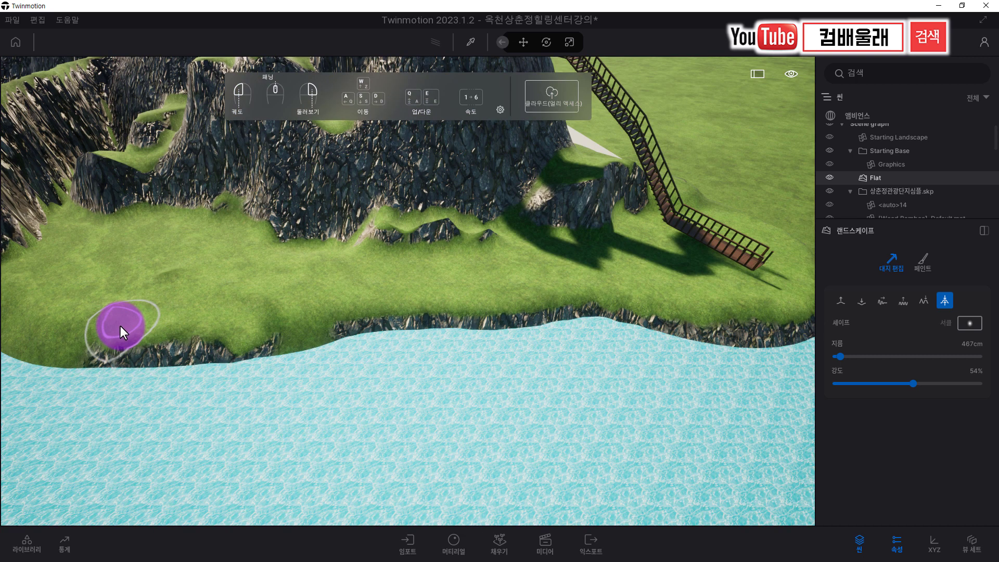
Step: Level the grassy bank along the lake edge with the 467 cm brush at 54% strength
mouse_move(120, 326)
left_mouse_down()
mouse_move(407, 335)
mouse_move(506, 327)
mouse_move(482, 342)
left_mouse_up()
scroll(479, 333, "up", 4)
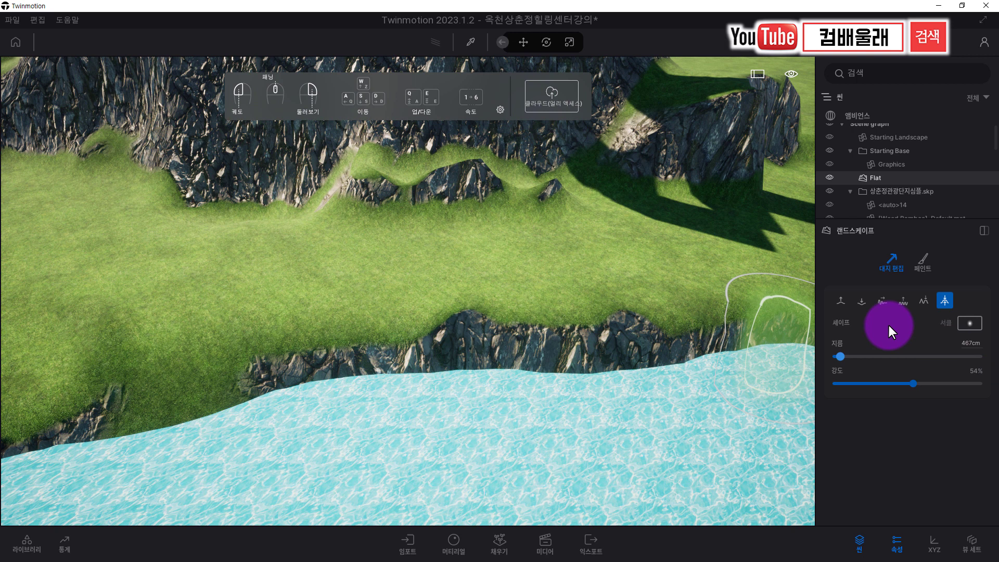
Step: Raise the rocky bank at the water's edge with the 467 cm brush at 15% strength
left_click(845, 303)
left_click_drag(624, 314, 586, 314)
left_click_drag(891, 383, 858, 385)
mouse_move(593, 329)
left_mouse_down()
mouse_move(576, 314)
mouse_move(579, 339)
mouse_move(574, 310)
mouse_move(585, 353)
mouse_move(467, 348)
left_mouse_up()
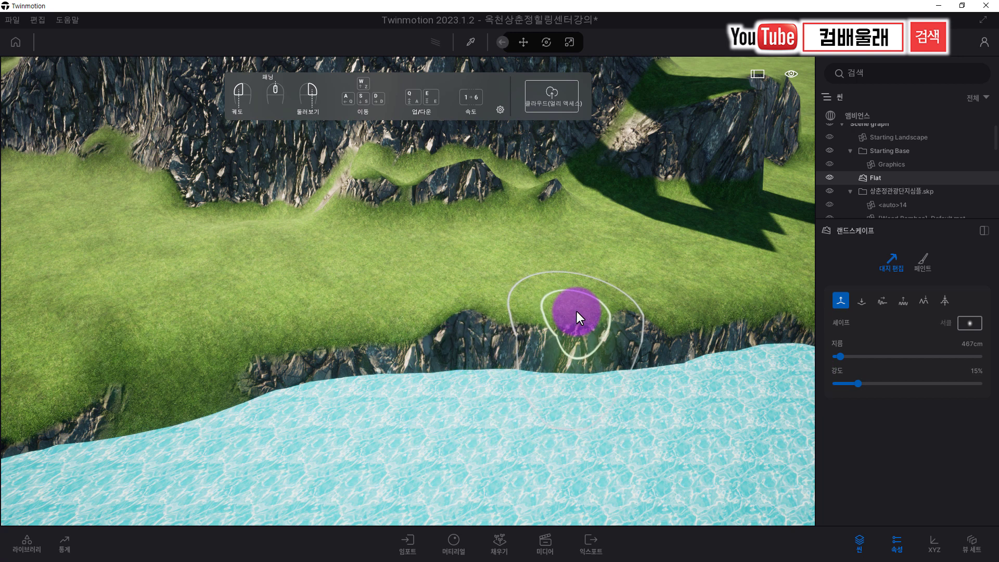
left_click_drag(577, 310, 589, 317)
Step: Dig into the lakeside bank and level it into a low terrace with the 467 cm brush at 15% strength
left_click(862, 301)
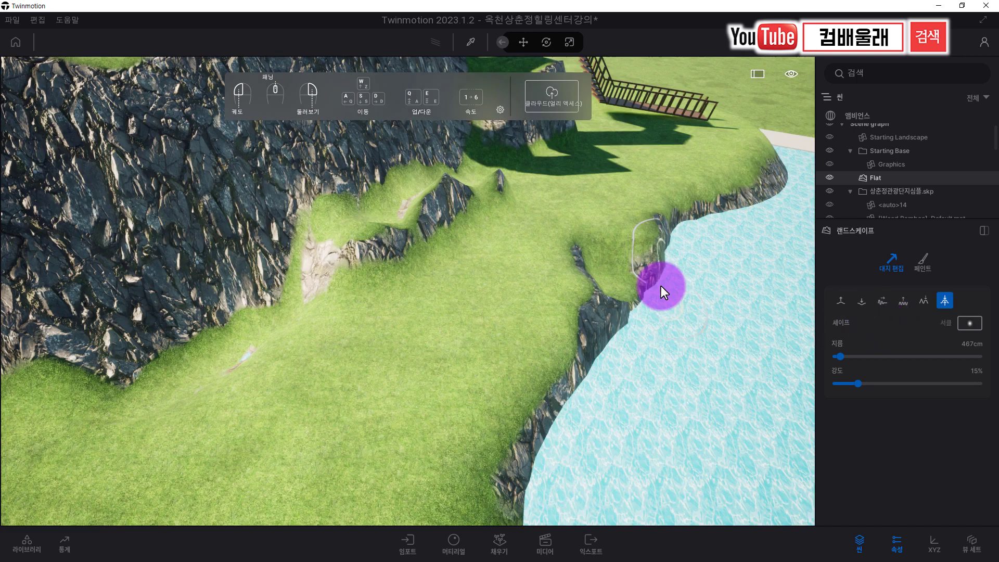
mouse_move(661, 286)
left_mouse_down()
mouse_move(614, 276)
mouse_move(639, 275)
mouse_move(735, 221)
mouse_move(665, 265)
mouse_move(614, 367)
mouse_move(531, 439)
mouse_move(696, 275)
mouse_move(682, 354)
left_mouse_up()
right_click_drag(681, 354, 668, 354)
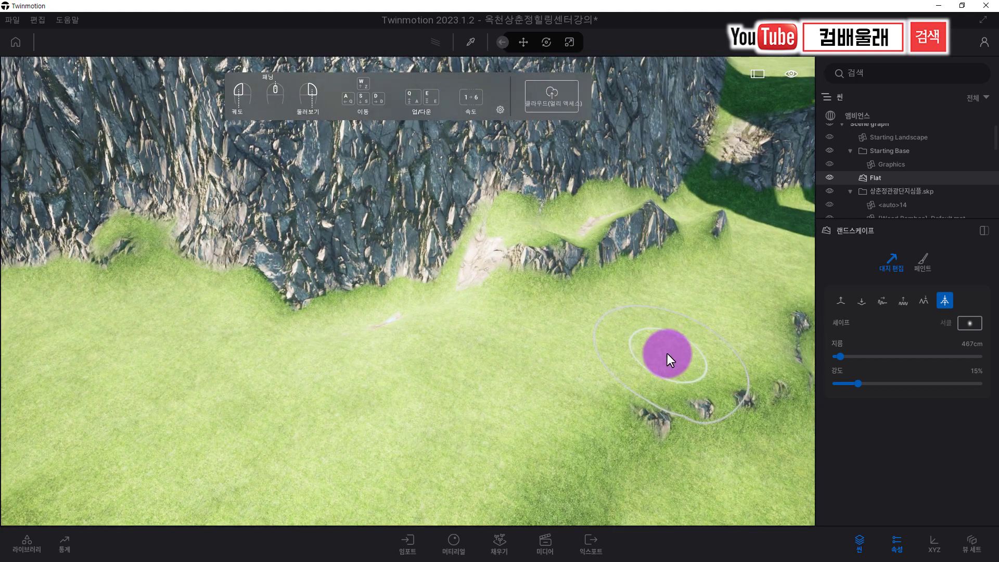
Step: Flatten the remaining steep rocky edge of the shaded lake bank into a continuous low grassy shore
middle_click_drag(661, 345, 676, 300)
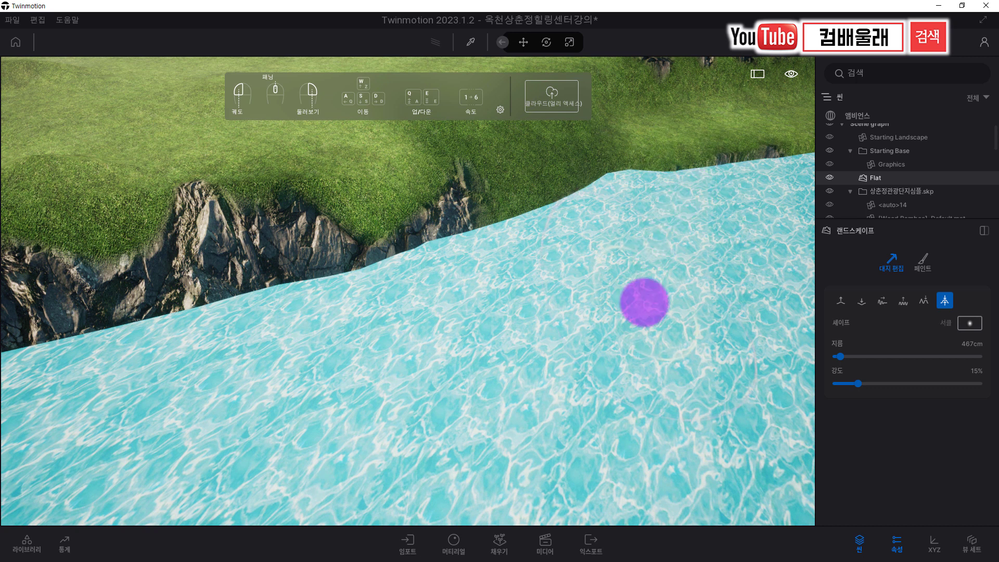
right_click_drag(645, 303, 648, 293)
scroll(647, 294, "down", 3)
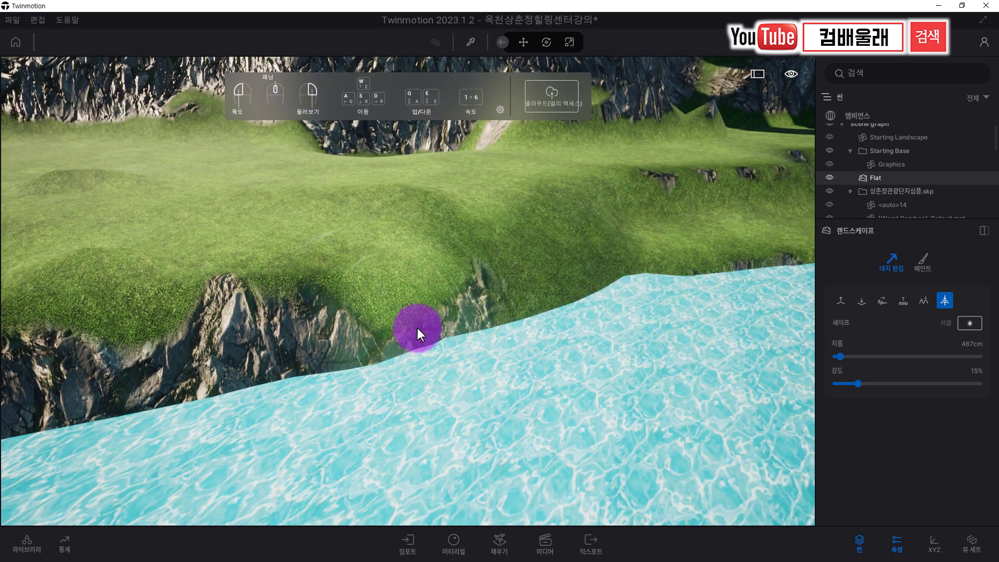
mouse_move(736, 229)
left_mouse_down()
mouse_move(495, 314)
mouse_move(222, 366)
mouse_move(542, 336)
left_mouse_up()
scroll(542, 336, "down", 3)
right_click_drag(531, 353, 516, 338)
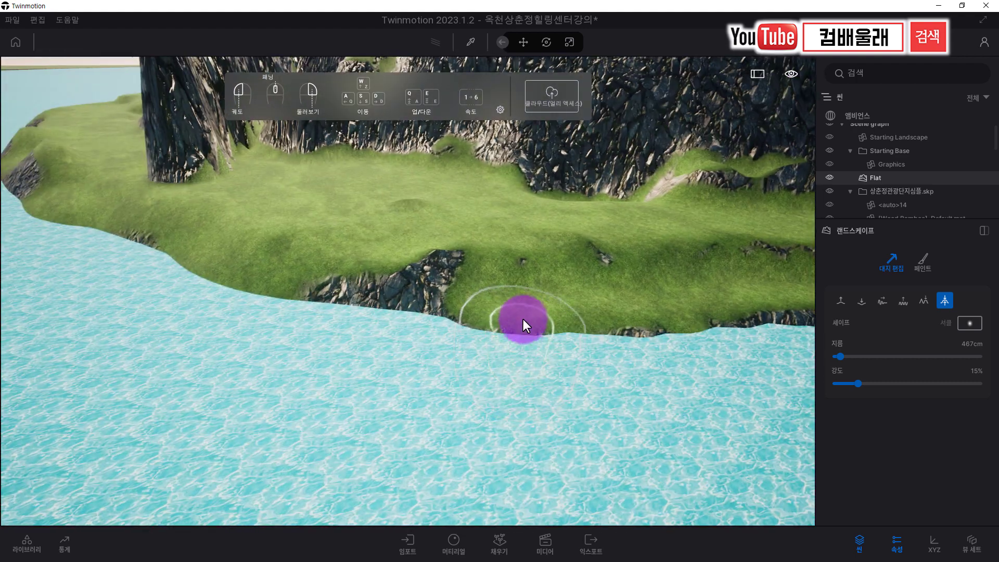
mouse_move(505, 304)
left_mouse_down()
mouse_move(364, 292)
mouse_move(498, 314)
mouse_move(205, 270)
mouse_move(395, 289)
mouse_move(189, 240)
mouse_move(262, 284)
mouse_move(204, 323)
left_mouse_up()
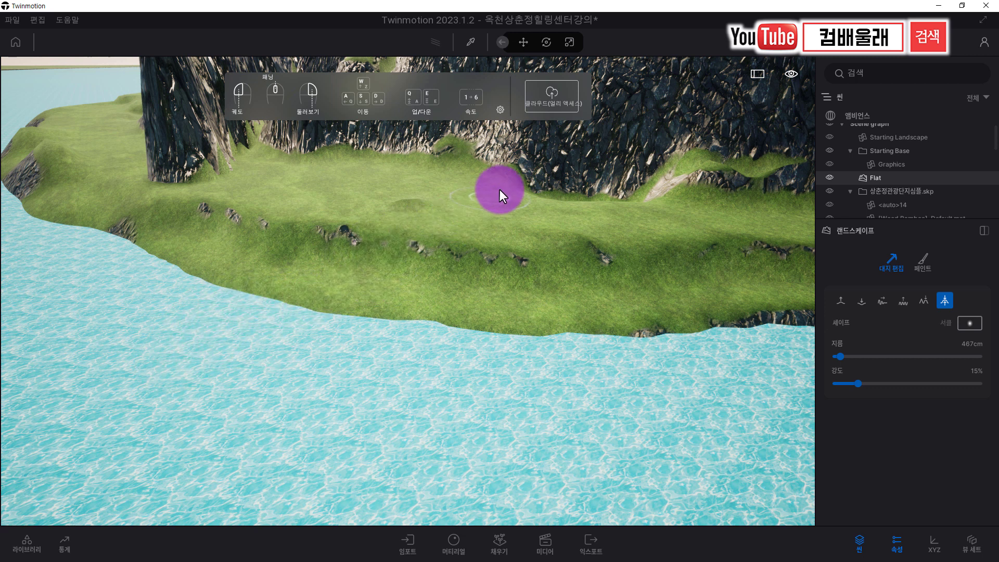
Step: Continue levelling the low grassy shore around the sunlit side of the hill
right_click_drag(227, 271, 228, 272)
mouse_move(236, 350)
left_mouse_down()
mouse_move(169, 312)
mouse_move(157, 277)
mouse_move(144, 283)
mouse_move(148, 312)
mouse_move(304, 371)
mouse_move(333, 366)
left_mouse_up()
right_click_drag(224, 348, 232, 351)
key("a")
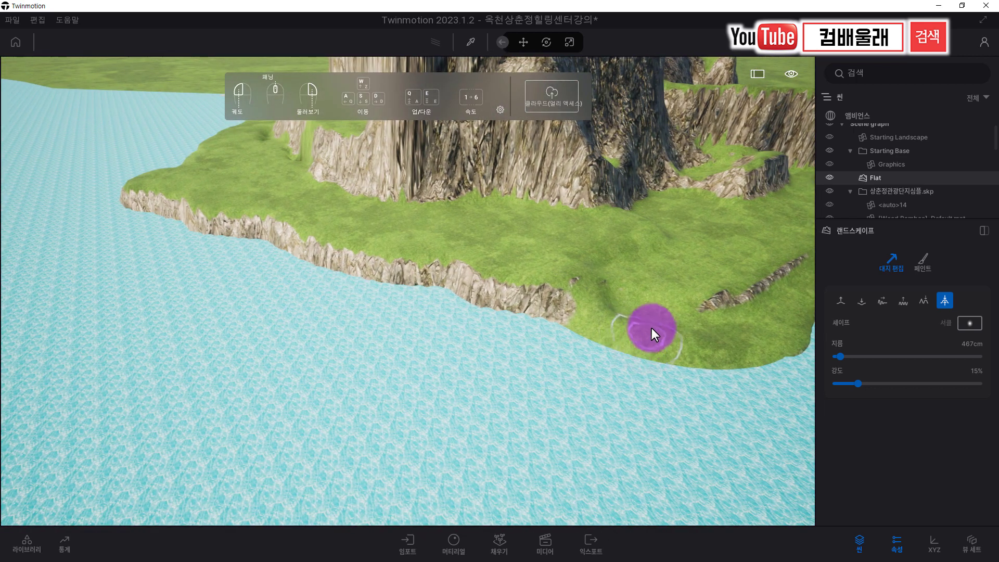
left_click_drag(633, 326, 427, 290)
mouse_move(598, 346)
left_mouse_down()
mouse_move(404, 351)
mouse_move(389, 346)
mouse_move(566, 352)
mouse_move(382, 327)
mouse_move(318, 280)
mouse_move(151, 252)
left_mouse_up()
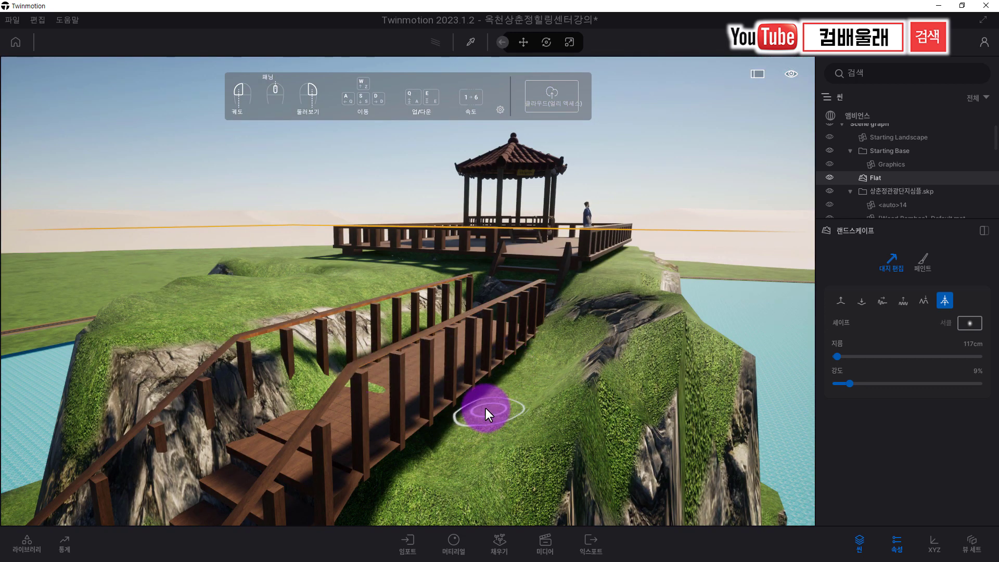
Step: Flatten the grassy ground alongside the upper stairway near the pavilion with a 175 cm brush at 7% strength
scroll(486, 408, "up", 2)
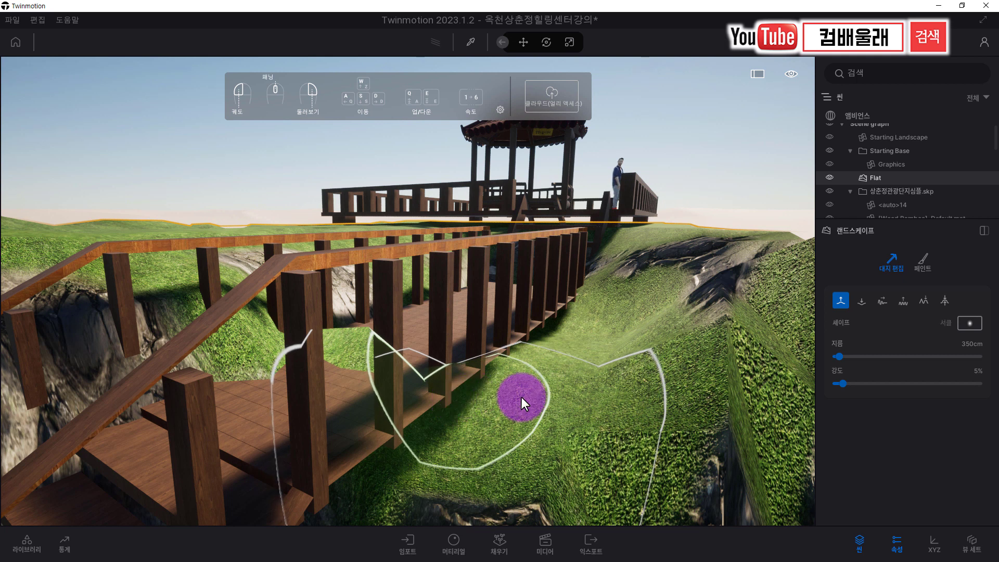
left_click(944, 301)
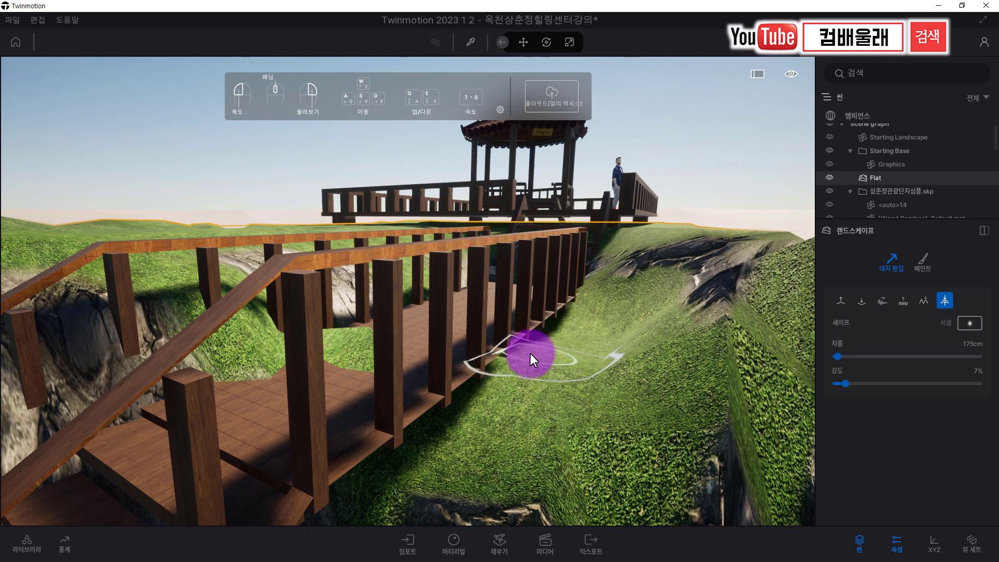
mouse_move(530, 353)
left_mouse_down()
mouse_move(489, 361)
mouse_move(530, 351)
mouse_move(380, 414)
mouse_move(332, 413)
mouse_move(371, 337)
mouse_move(615, 318)
mouse_move(482, 370)
mouse_move(402, 445)
mouse_move(343, 408)
mouse_move(436, 461)
left_mouse_up()
scroll(461, 363, "down", 4)
mouse_move(461, 363)
left_mouse_down()
mouse_move(480, 342)
mouse_move(371, 404)
mouse_move(547, 331)
mouse_move(558, 292)
mouse_move(547, 283)
left_mouse_up()
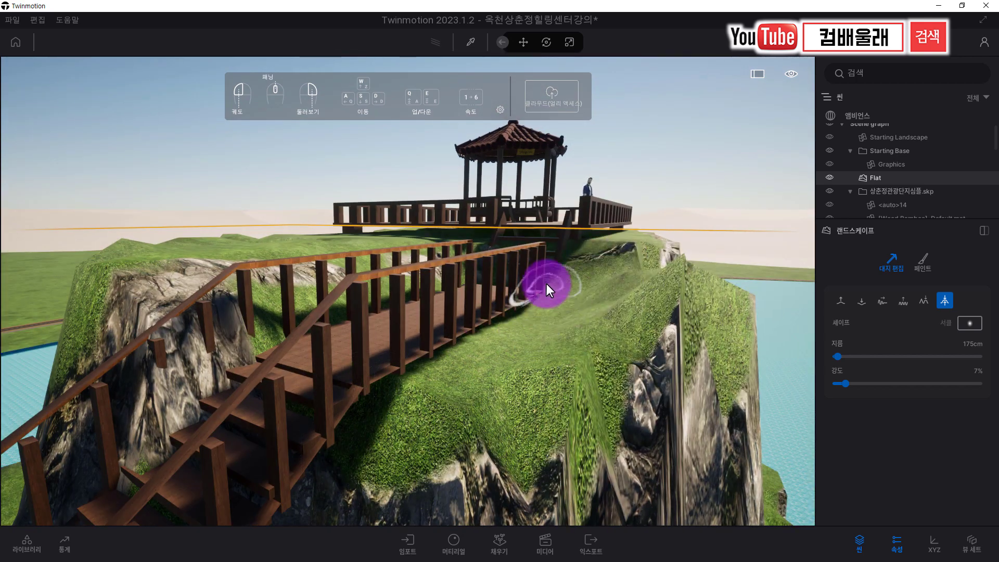
right_click_drag(546, 284, 498, 324)
key("e")
mouse_move(498, 324)
left_mouse_down()
mouse_move(612, 369)
mouse_move(449, 405)
left_mouse_up()
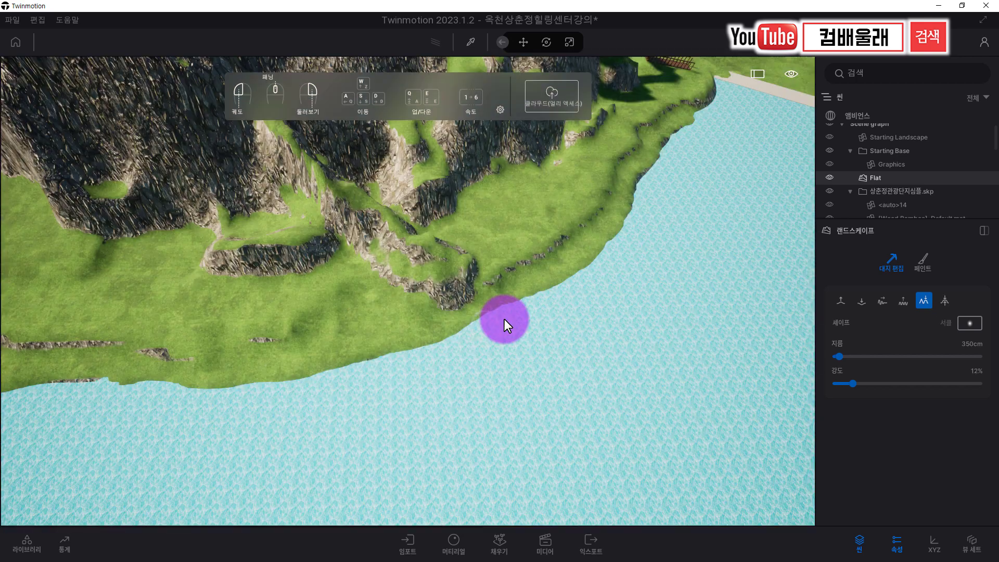
Step: Smooth the grassy lakeside slope below the rock face with a 350 cm brush at 12% strength
mouse_move(504, 319)
right_mouse_down()
mouse_move(585, 360)
mouse_move(476, 358)
right_mouse_up()
key("d")
right_click_drag(560, 357, 560, 357)
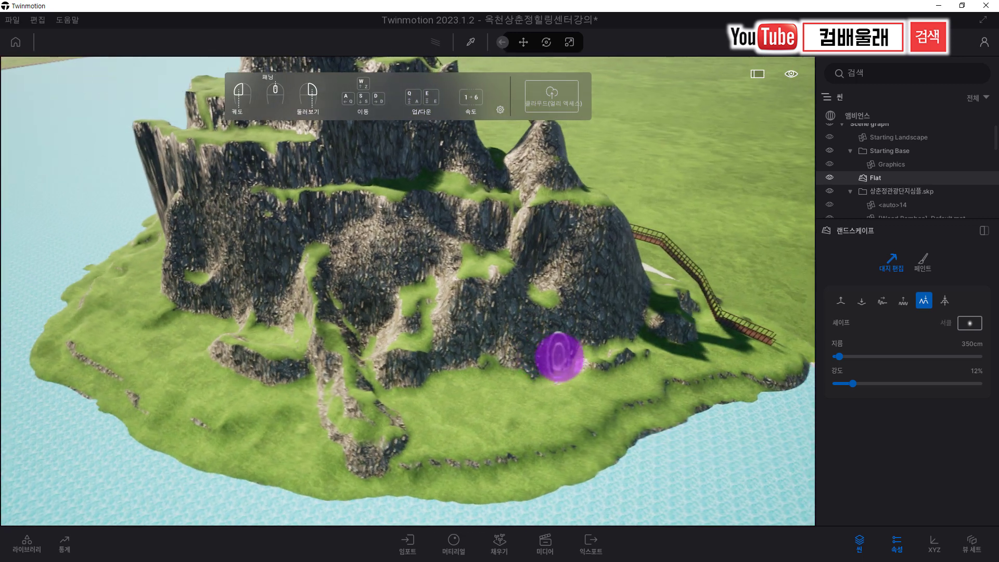
key("d")
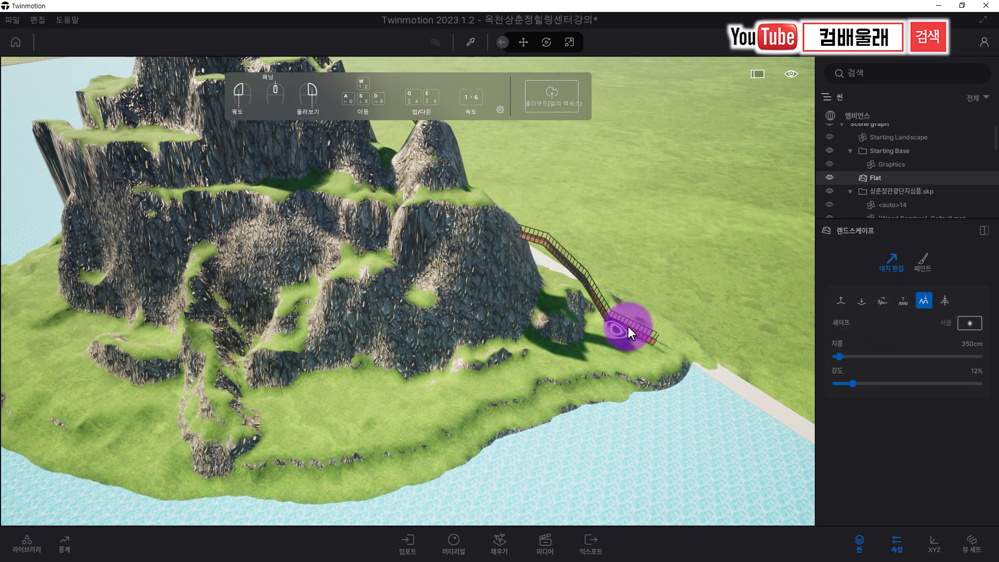
left_click(882, 302)
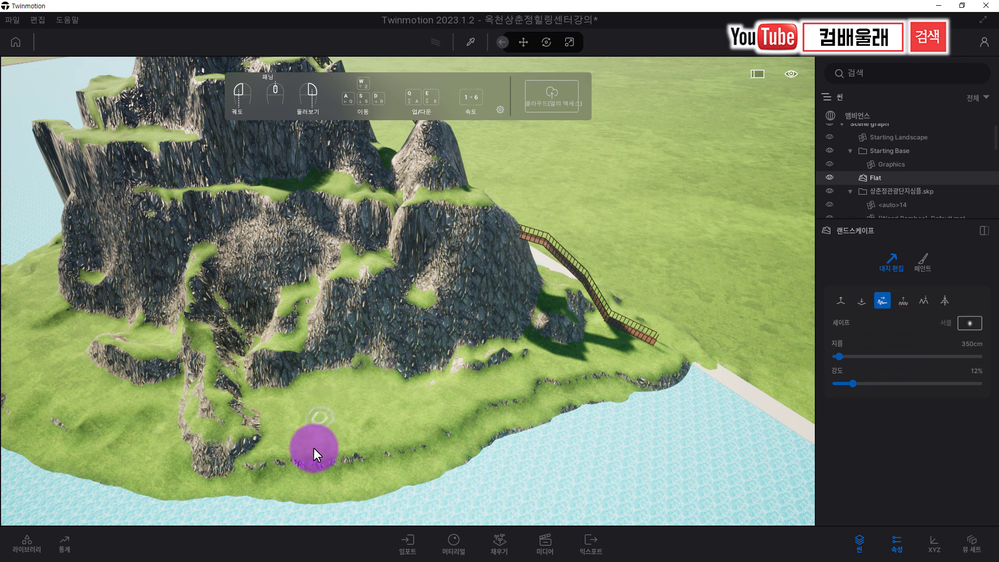
mouse_move(310, 462)
left_mouse_down()
mouse_move(401, 446)
mouse_move(402, 499)
left_mouse_up()
mouse_move(340, 457)
left_mouse_down()
mouse_move(241, 444)
mouse_move(192, 459)
mouse_move(164, 444)
mouse_move(290, 448)
mouse_move(567, 385)
mouse_move(472, 391)
left_mouse_up()
Step: Smooth the terrain beside the lowest stairway flight with the 350 cm brush
right_click_drag(364, 381, 338, 380)
key("s")
mouse_move(711, 395)
right_mouse_down()
mouse_move(676, 386)
mouse_move(689, 393)
mouse_move(670, 395)
right_mouse_up()
key("d")
right_click_drag(467, 385, 475, 381)
key("a")
mouse_move(430, 437)
right_mouse_down()
mouse_move(448, 405)
mouse_move(583, 385)
right_mouse_up()
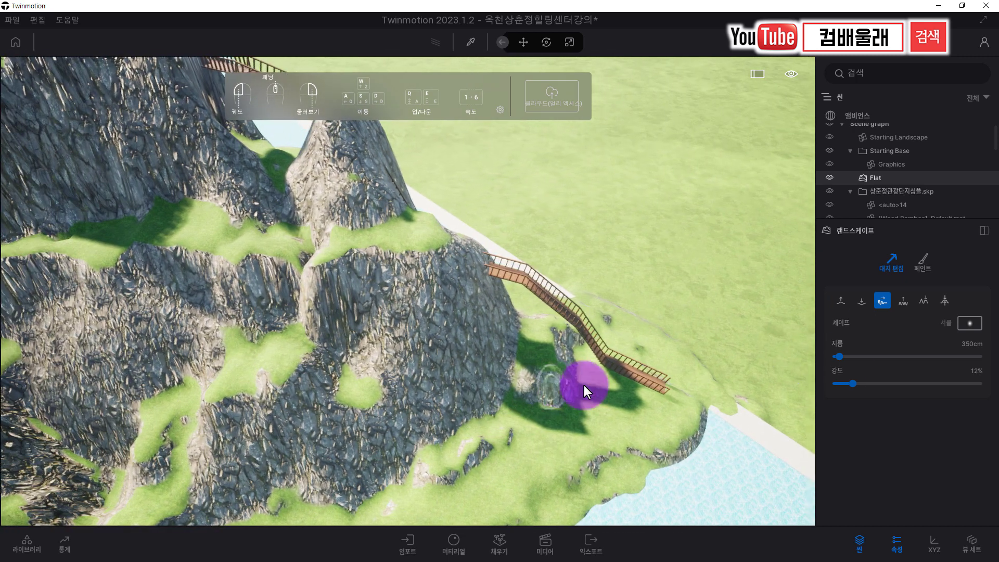
mouse_move(539, 314)
left_mouse_down()
mouse_move(551, 338)
mouse_move(529, 311)
mouse_move(567, 367)
mouse_move(595, 373)
mouse_move(574, 338)
mouse_move(513, 377)
mouse_move(519, 289)
mouse_move(510, 288)
left_mouse_up()
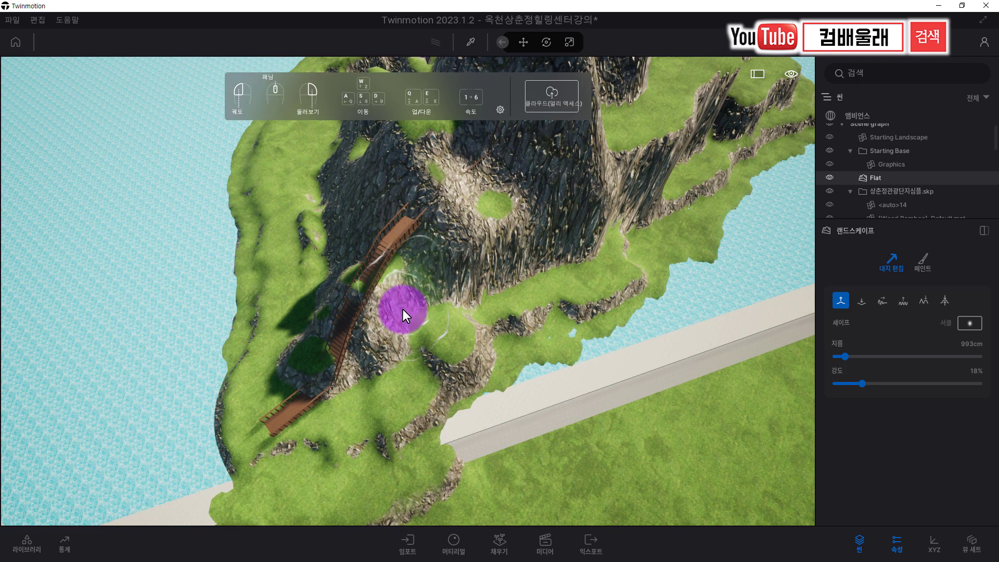
Step: Raise the rock beside the lower stairway with a 993 cm brush and dig out the buried steps with a 350 cm brush at 25% strength
mouse_move(402, 309)
left_mouse_down()
mouse_move(436, 286)
mouse_move(364, 378)
mouse_move(461, 280)
left_mouse_up()
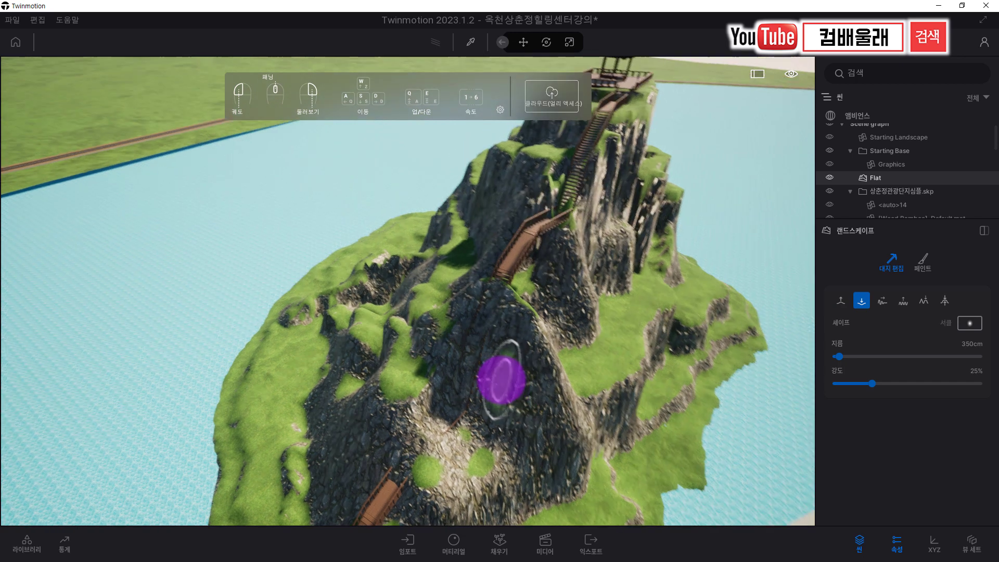
scroll(507, 383, "up", 3)
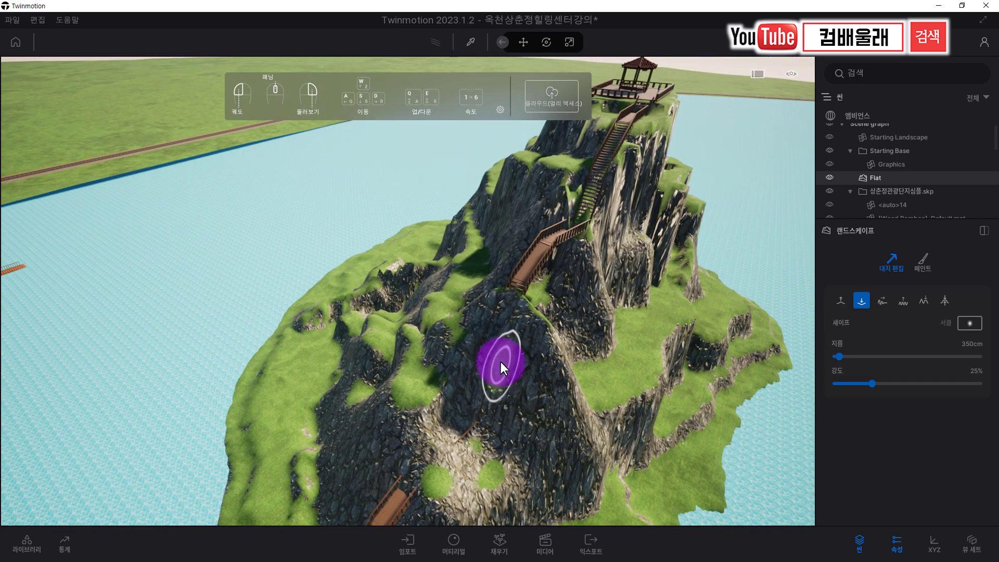
key("e")
mouse_move(546, 197)
left_mouse_down()
mouse_move(500, 264)
mouse_move(544, 174)
left_mouse_up()
mouse_move(526, 229)
left_mouse_down()
mouse_move(517, 239)
mouse_move(524, 179)
mouse_move(479, 263)
mouse_move(529, 214)
mouse_move(561, 161)
mouse_move(554, 177)
left_mouse_up()
mouse_move(533, 213)
left_mouse_down()
mouse_move(553, 178)
mouse_move(542, 181)
mouse_move(498, 299)
mouse_move(467, 318)
mouse_move(492, 308)
mouse_move(421, 337)
mouse_move(485, 304)
mouse_move(477, 286)
mouse_move(438, 273)
left_mouse_up()
Step: Dig the rock away along the edge of the middle stairway flight with a 234 cm brush at 35% strength
left_click_drag(839, 356, 841, 357)
left_click_drag(872, 384, 886, 383)
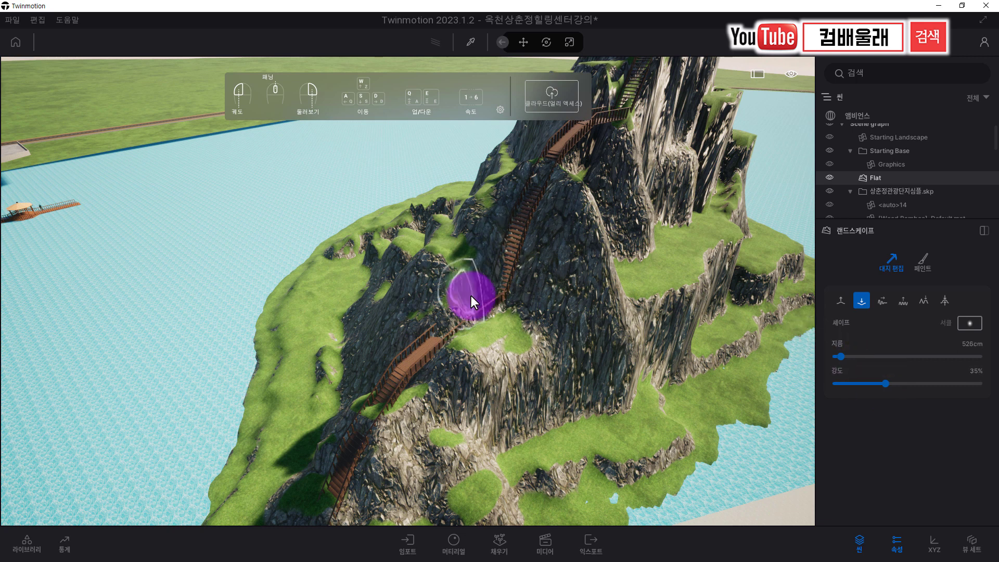
left_click(837, 356)
scroll(511, 329, "up", 4)
left_click_drag(573, 276, 619, 245)
middle_click_drag(664, 88, 682, 239)
left_click_drag(681, 238, 579, 313)
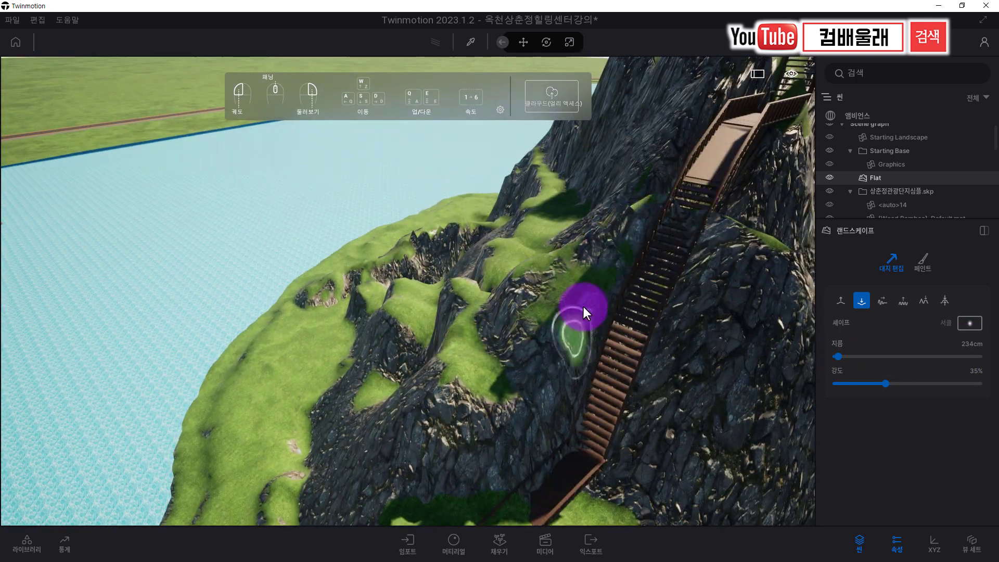
Step: Smooth the grassy, rocky ground beside the deck stairs using the Blob brush shape at 526 cm and 18%, and restore the Circle shape
scroll(687, 260, "down", 3)
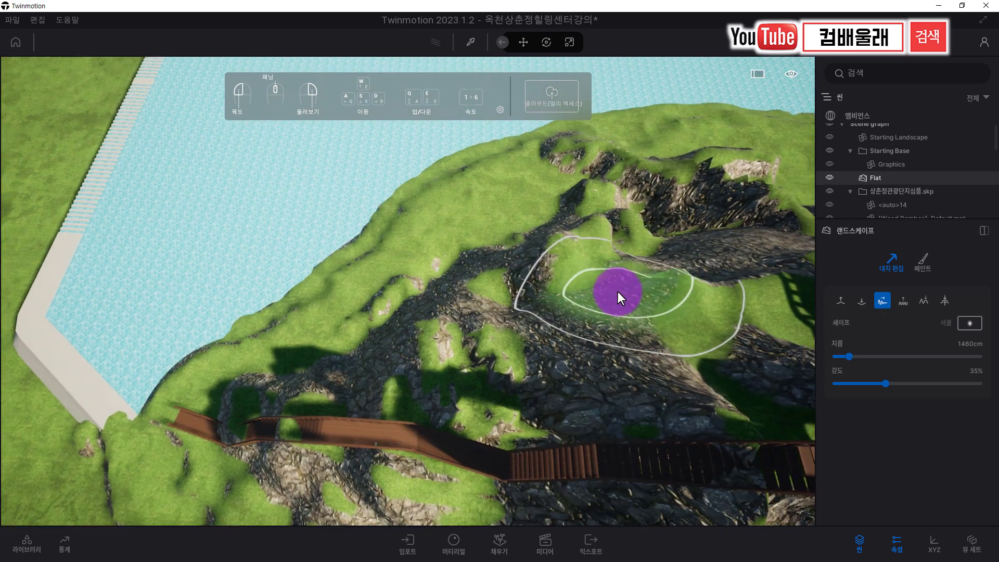
middle_click_drag(661, 264, 663, 295)
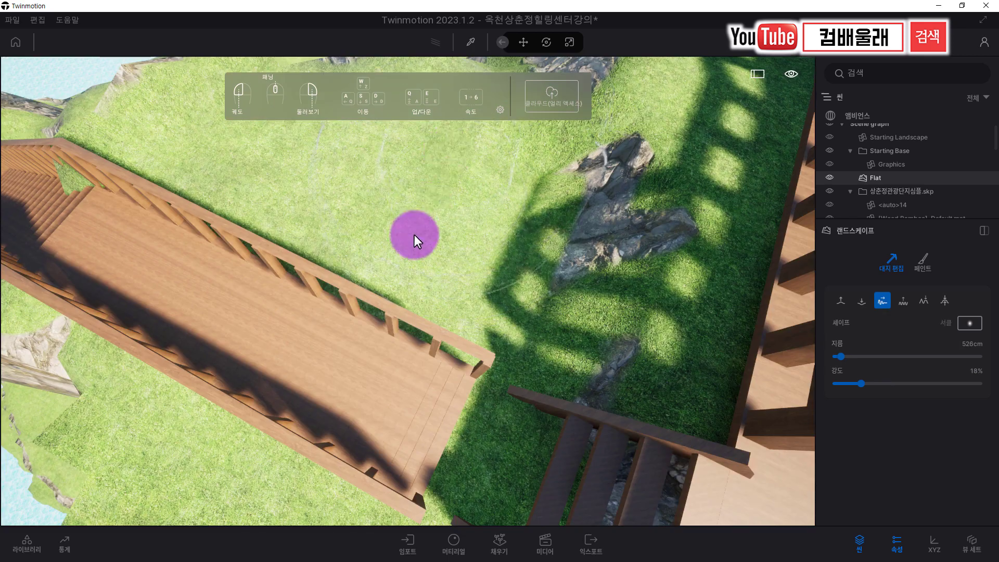
scroll(414, 235, "up", 3)
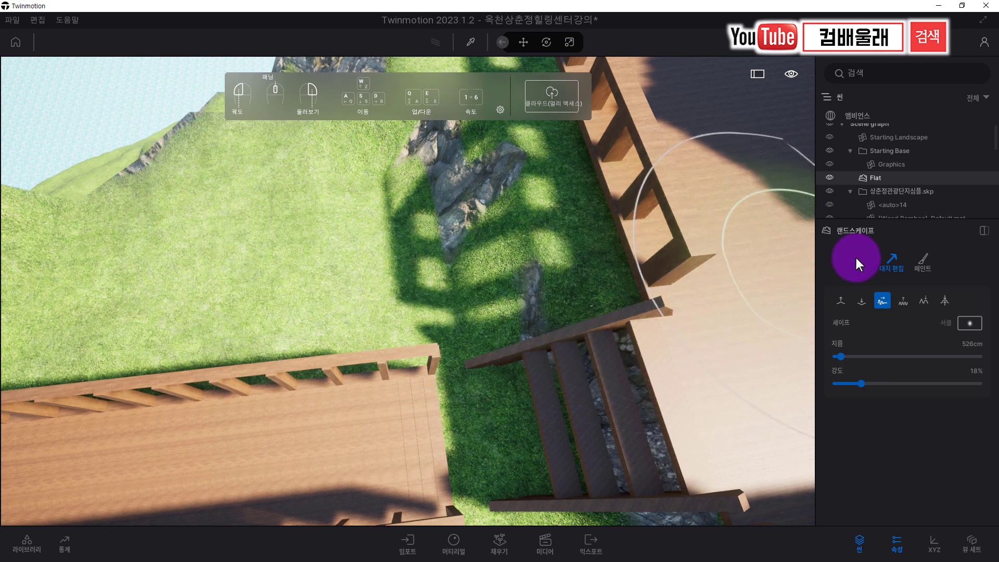
left_click(970, 322)
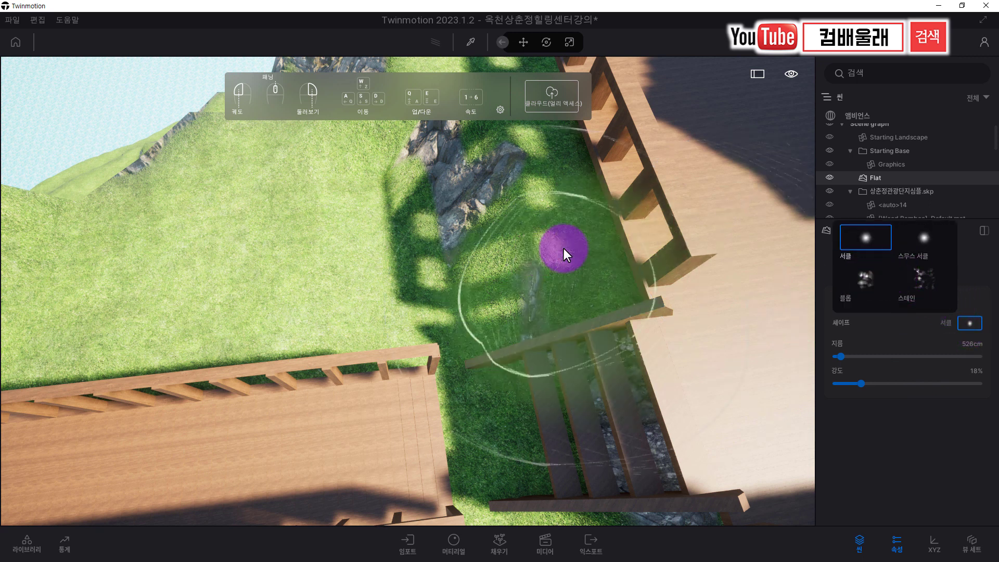
left_click(866, 281)
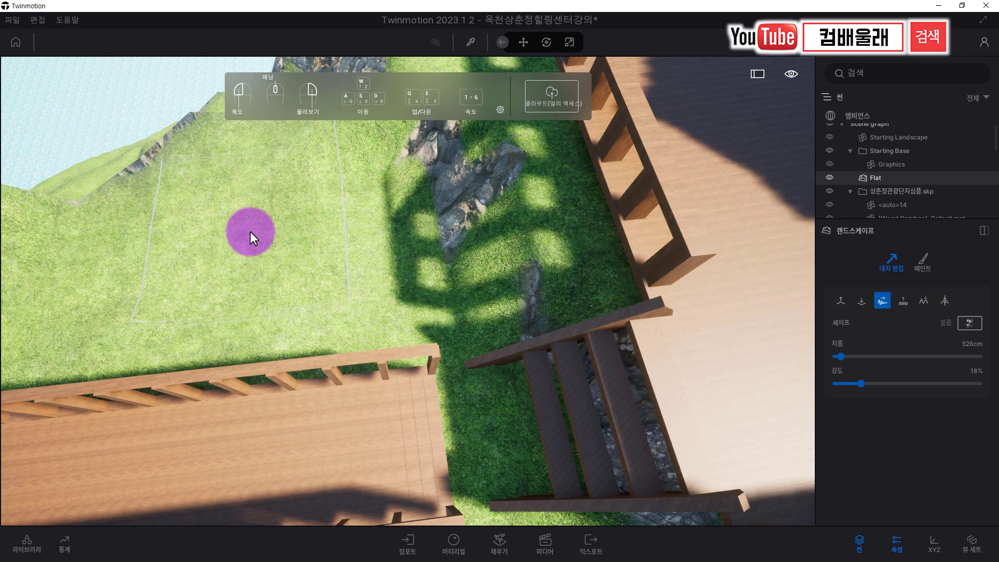
left_click_drag(251, 233, 264, 243)
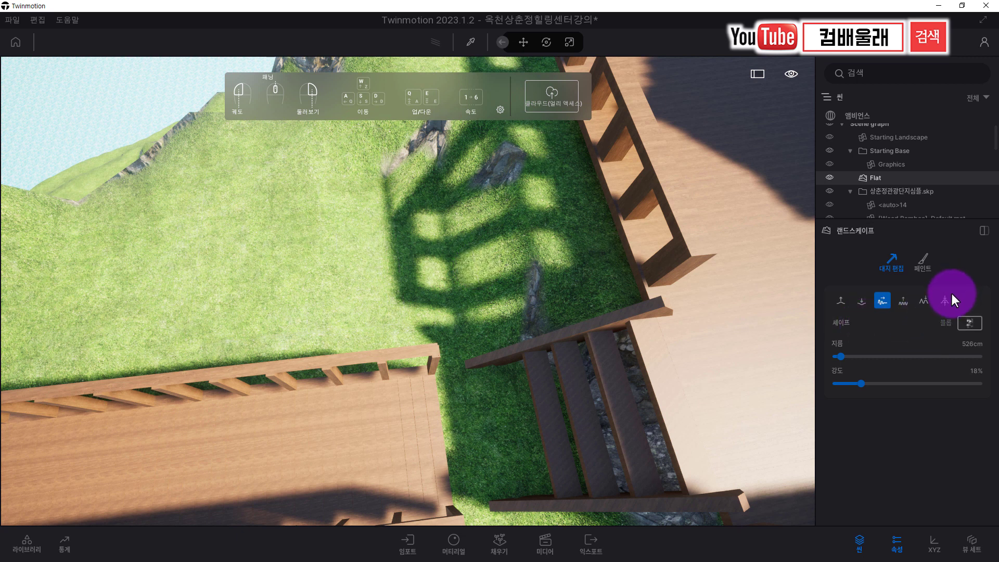
left_click(967, 323)
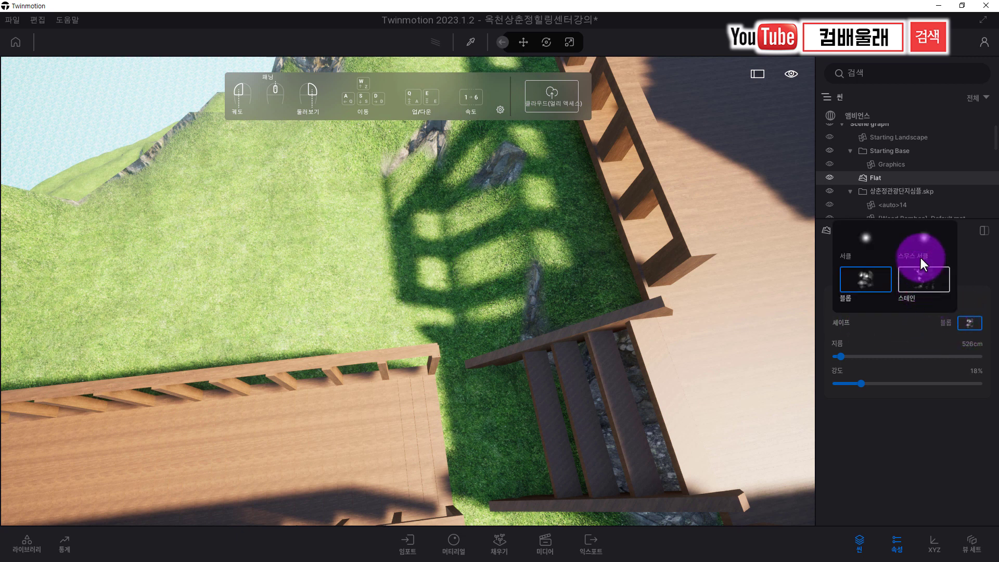
left_click(864, 239)
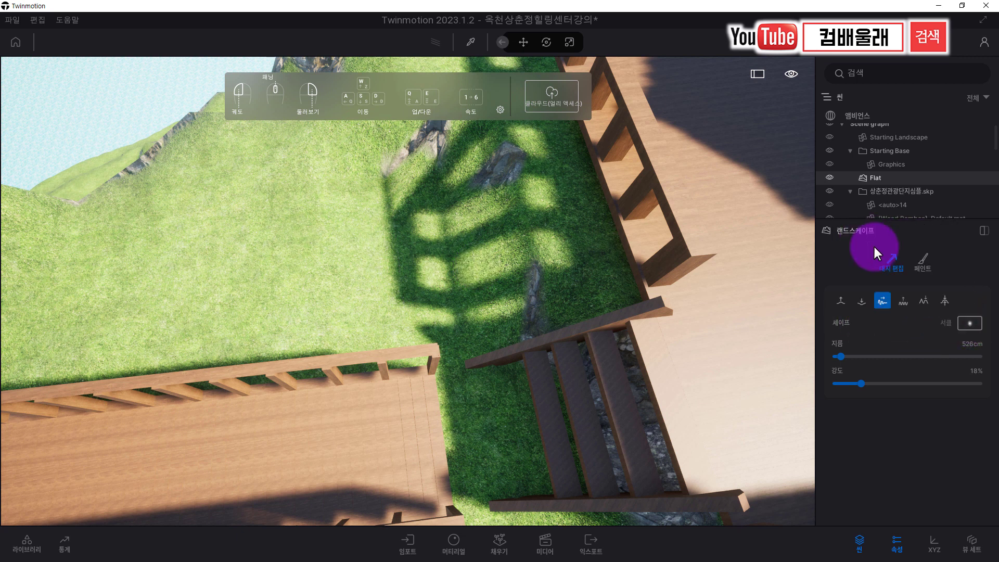
Step: Switch to landscape painting and set the Grass 1 texture scale to 34% and the brush diameter to 175 cm
left_click(921, 261)
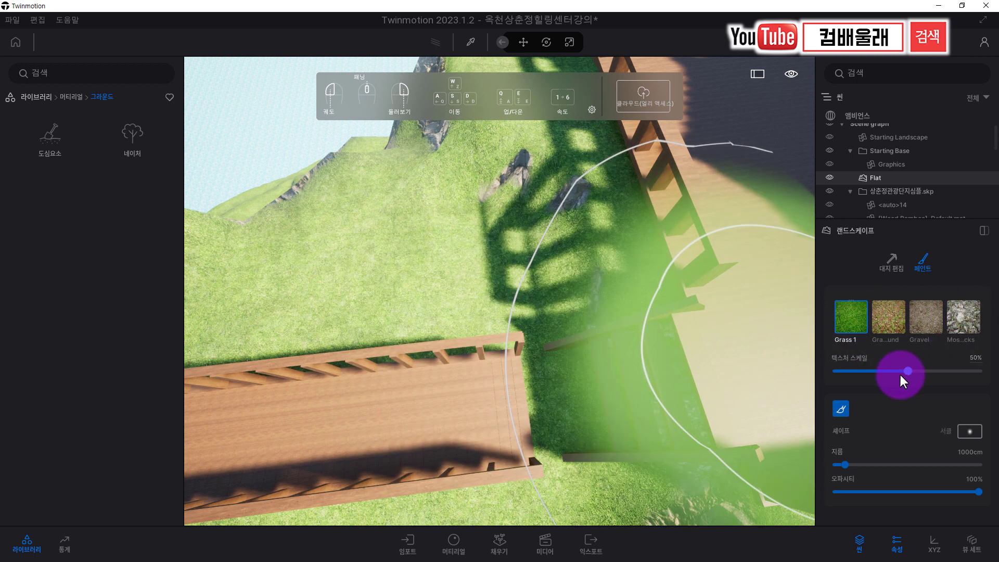
left_click(885, 370)
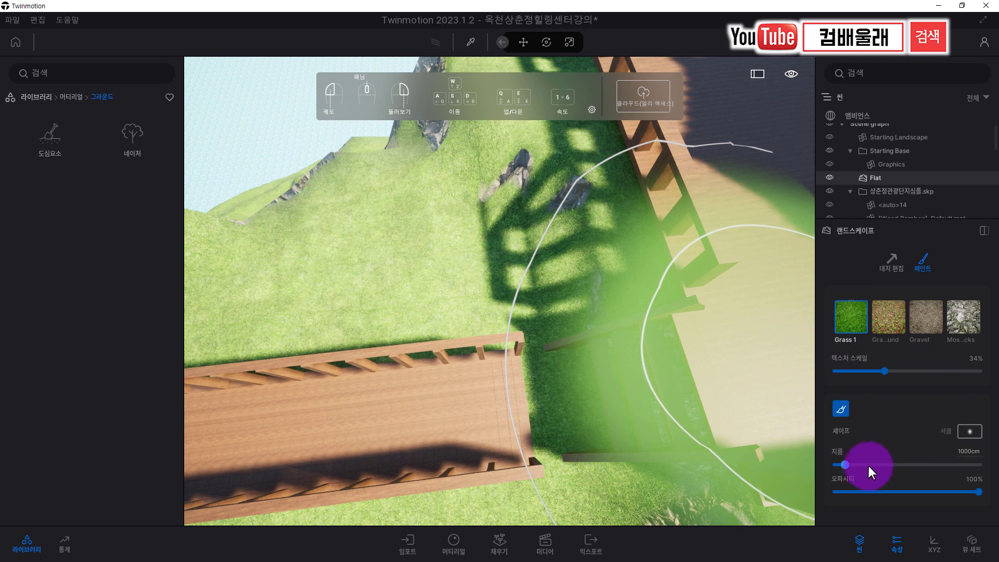
left_click_drag(847, 464, 836, 468)
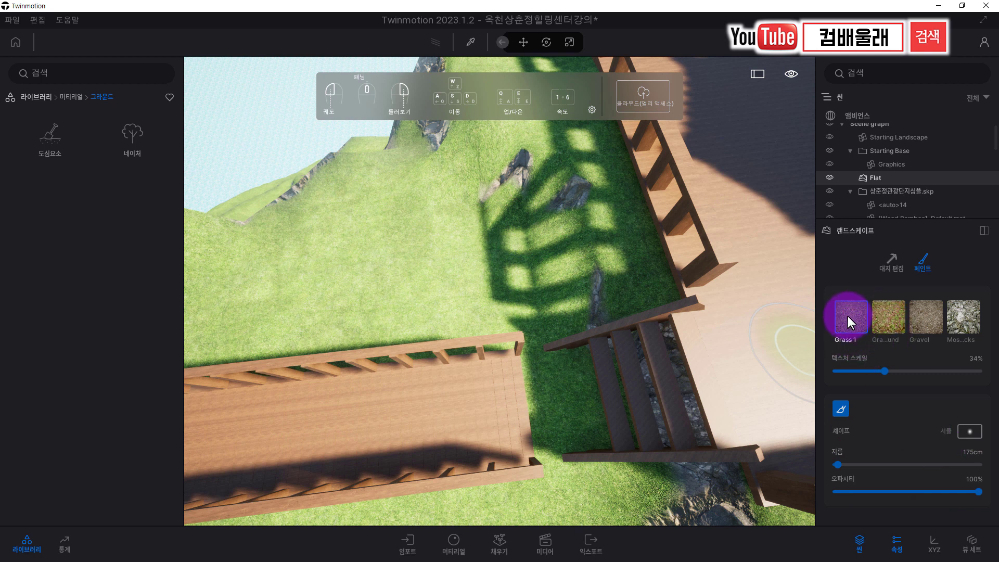
Step: Paint Grassy ground over the shaded slope between the deck railing and the deck stairs with the 175 cm brush
mouse_move(423, 257)
left_mouse_down()
mouse_move(420, 283)
mouse_move(377, 288)
left_mouse_up()
left_click(893, 307)
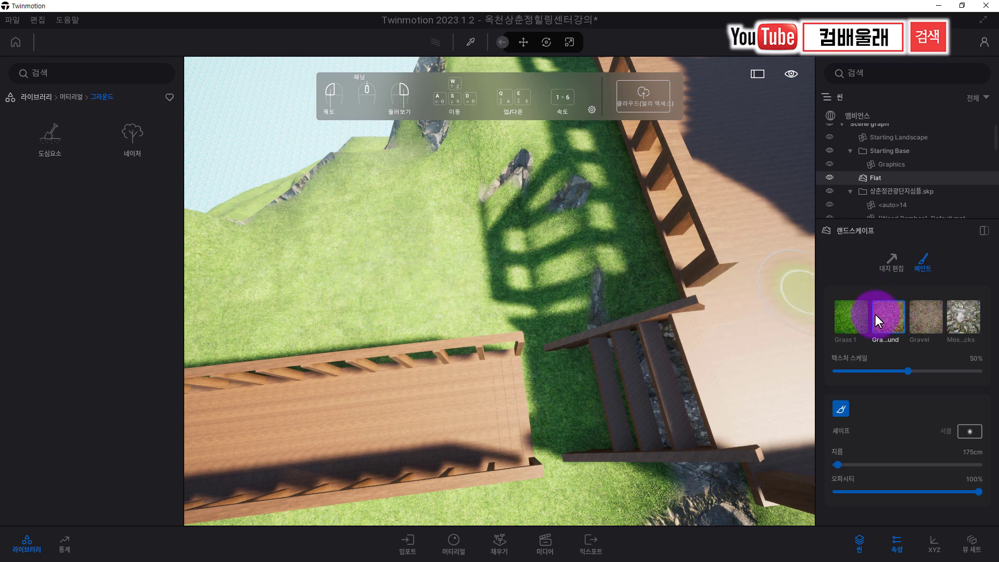
left_click(363, 238)
left_click_drag(405, 230, 412, 229)
mouse_move(568, 195)
left_mouse_down()
mouse_move(593, 181)
mouse_move(582, 158)
mouse_move(612, 270)
mouse_move(608, 205)
mouse_move(569, 173)
mouse_move(559, 255)
mouse_move(572, 287)
left_mouse_up()
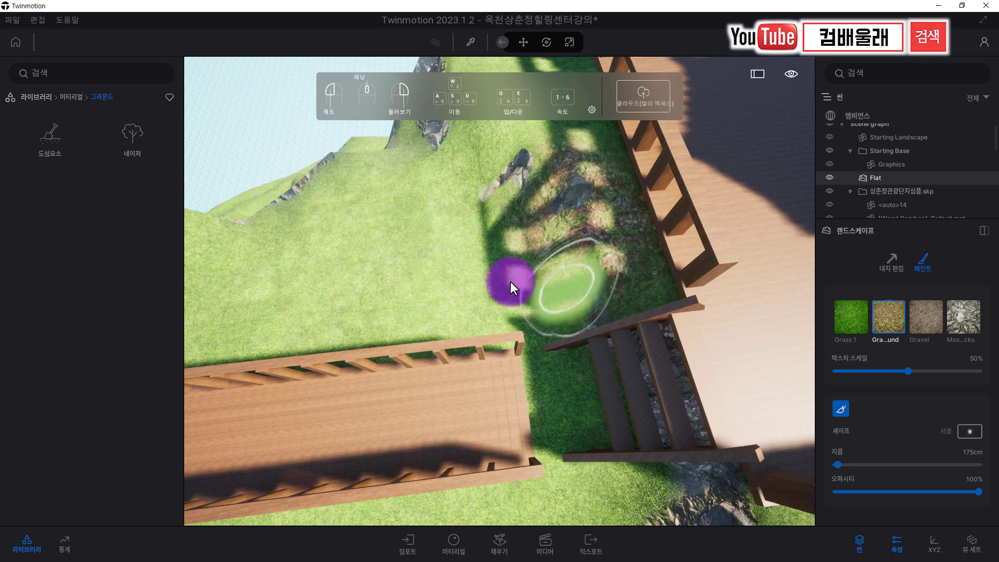
Step: Extend the Grassy ground paint around the rocks and across the open grass below the deck railing
scroll(314, 308, "up", 3)
right_click_drag(314, 308, 330, 316)
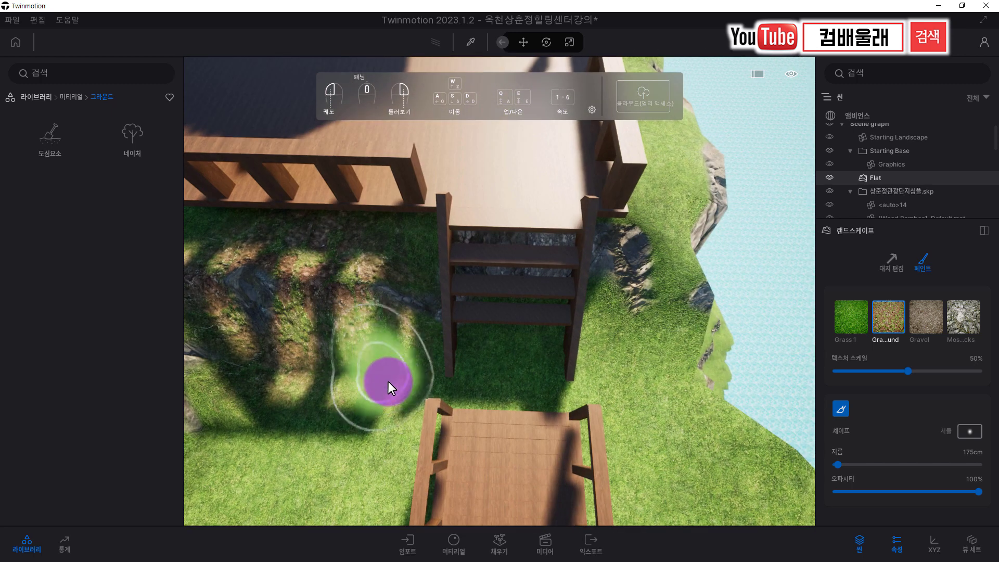
key("a")
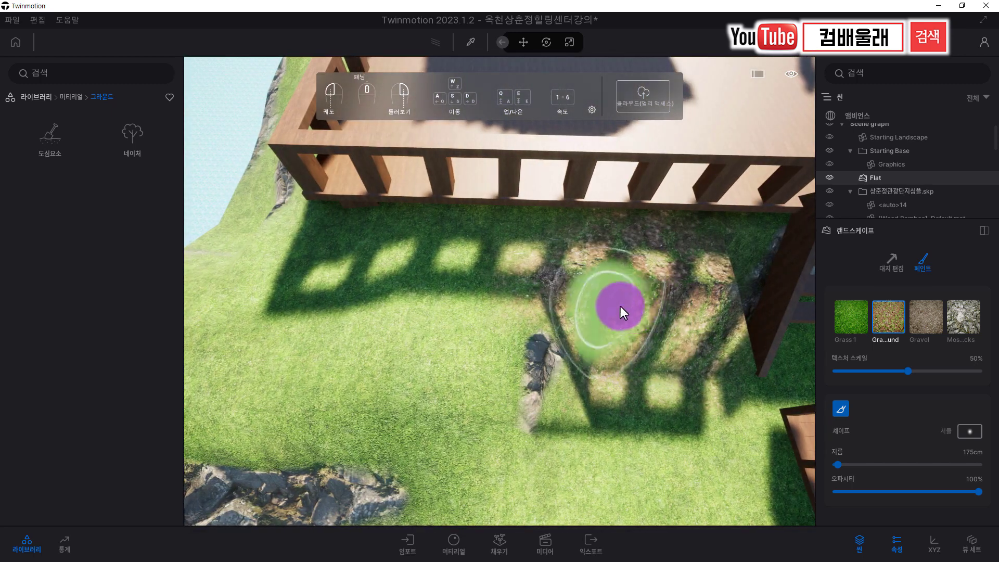
mouse_move(582, 310)
left_mouse_down()
mouse_move(598, 310)
mouse_move(571, 278)
mouse_move(451, 393)
mouse_move(452, 369)
mouse_move(343, 364)
mouse_move(413, 367)
mouse_move(488, 394)
left_mouse_up()
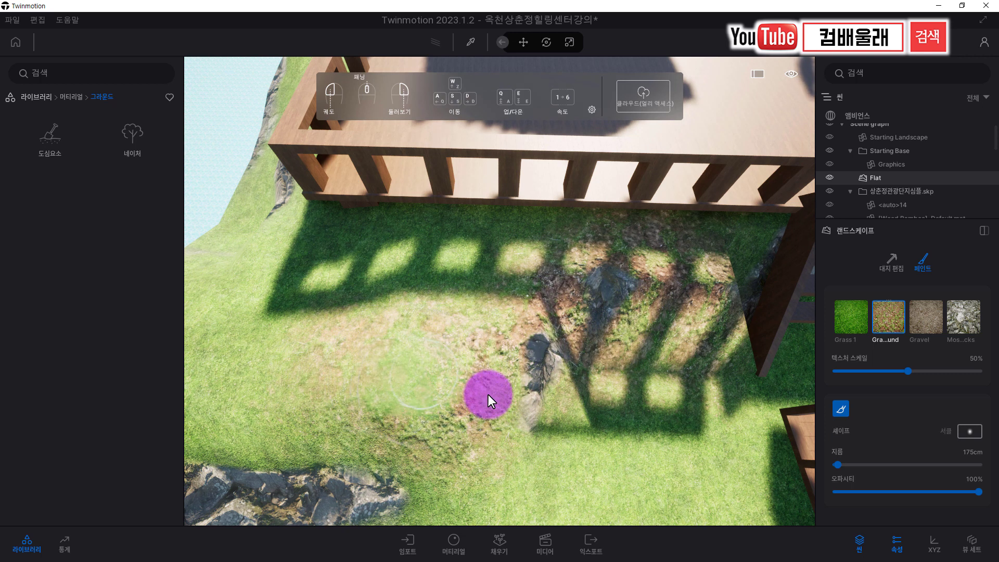
Step: Blend Grassy ground into the slope below the railing at 26% opacity, and widen the patch at 100% opacity
right_click_drag(488, 394, 452, 384)
left_click_drag(978, 492, 873, 492)
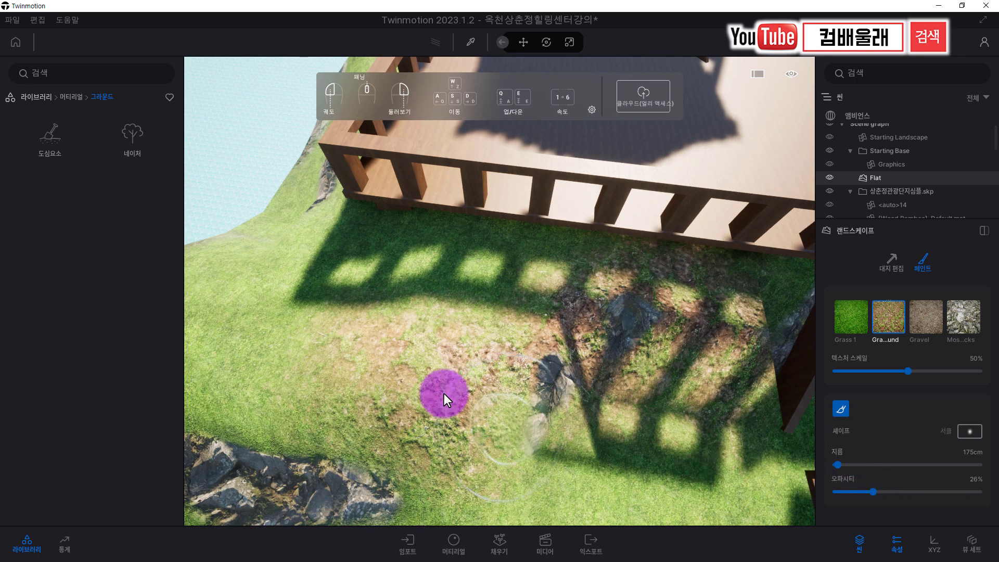
mouse_move(277, 390)
left_mouse_down()
mouse_move(424, 408)
mouse_move(292, 401)
mouse_move(520, 437)
mouse_move(724, 447)
mouse_move(589, 430)
mouse_move(725, 446)
mouse_move(651, 439)
mouse_move(536, 458)
mouse_move(837, 451)
left_mouse_up()
left_click_drag(872, 493, 993, 494)
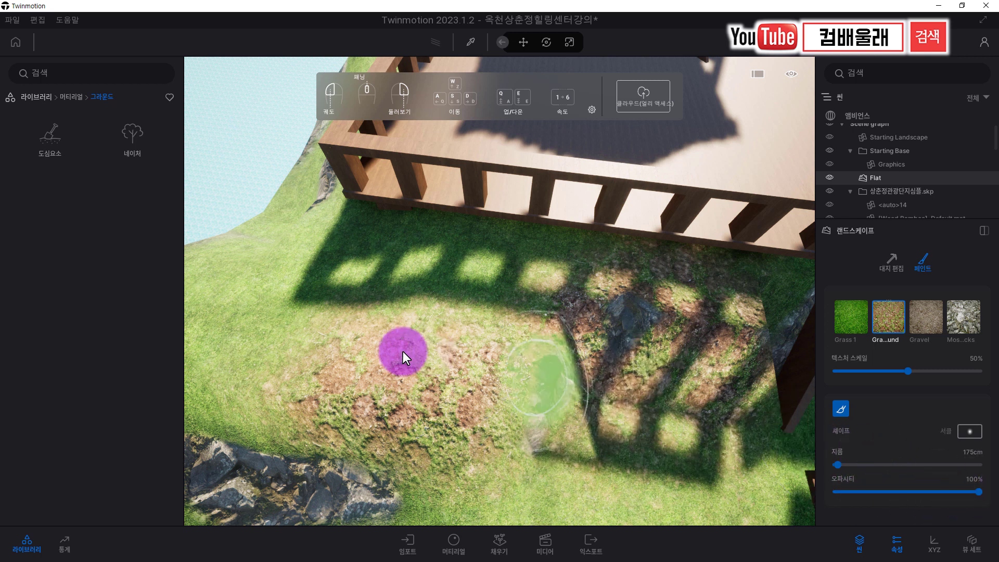
mouse_move(326, 252)
left_mouse_down()
mouse_move(267, 285)
mouse_move(253, 342)
mouse_move(364, 372)
mouse_move(673, 353)
mouse_move(950, 311)
left_mouse_up()
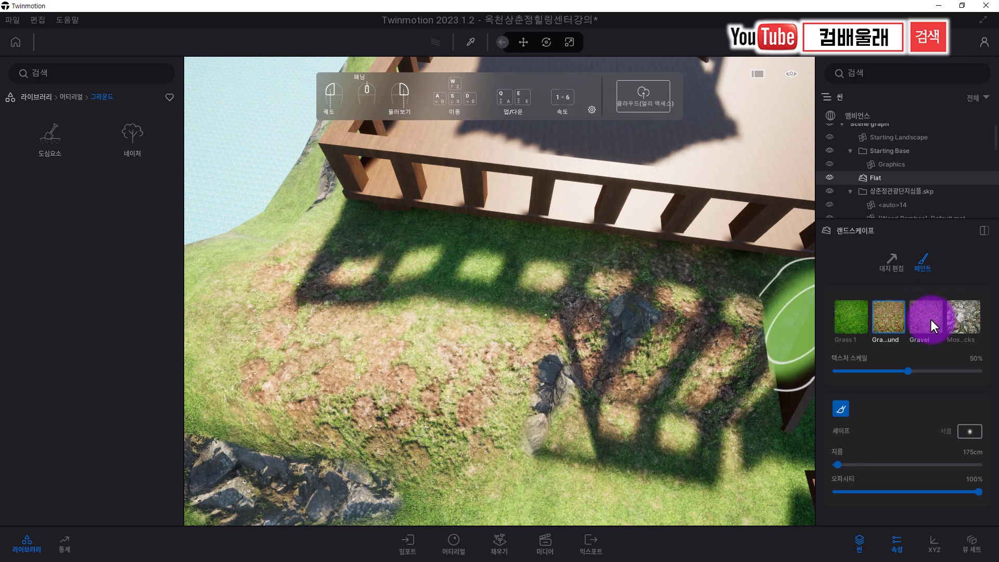
Step: Paint Gravel over the grassy ledge below the deck corner, out to the cliff edge
left_click(931, 318)
mouse_move(296, 407)
left_mouse_down()
mouse_move(270, 376)
mouse_move(385, 353)
mouse_move(274, 338)
mouse_move(444, 343)
mouse_move(323, 282)
mouse_move(317, 325)
left_mouse_up()
mouse_move(320, 324)
middle_mouse_down()
mouse_move(378, 351)
mouse_move(636, 375)
middle_mouse_up()
mouse_move(636, 376)
left_mouse_down()
mouse_move(613, 304)
mouse_move(586, 320)
mouse_move(585, 382)
mouse_move(724, 408)
mouse_move(563, 304)
mouse_move(573, 188)
left_mouse_up()
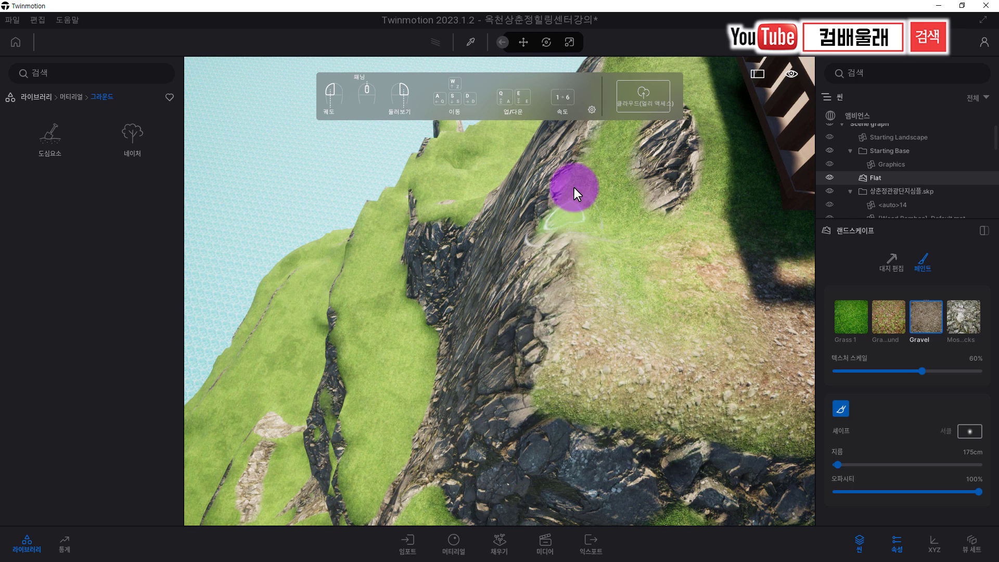
right_click_drag(564, 359, 554, 351)
mouse_move(555, 350)
left_mouse_down()
mouse_move(360, 254)
mouse_move(392, 217)
mouse_move(443, 255)
mouse_move(399, 244)
left_mouse_up()
right_click_drag(374, 292, 395, 300)
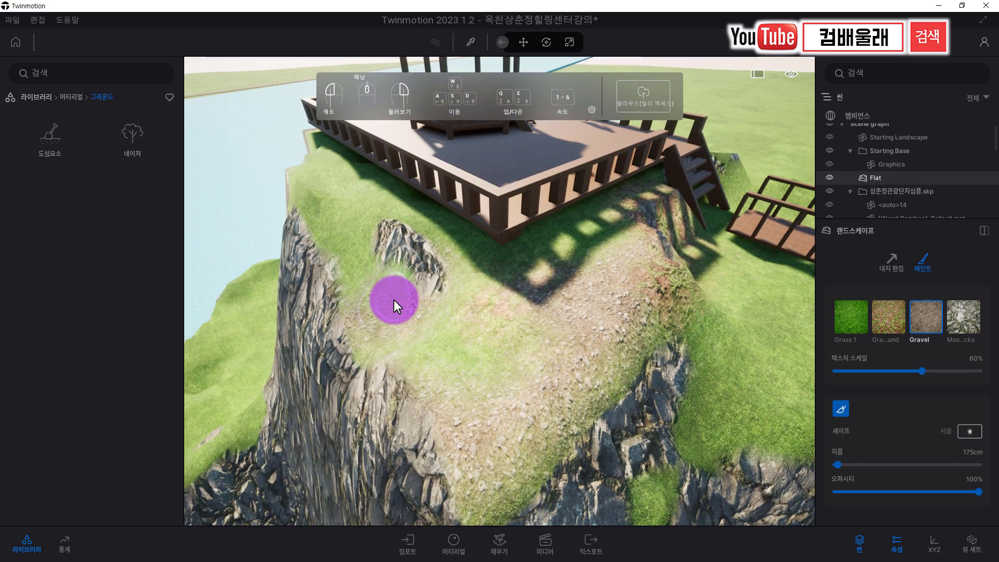
Step: Continue the Gravel along the cliff top between the rock outcrop and the cliff face beside the deck
scroll(385, 308, "up", 5)
mouse_move(378, 314)
left_mouse_down()
mouse_move(357, 328)
mouse_move(332, 408)
mouse_move(305, 341)
mouse_move(328, 336)
left_mouse_up()
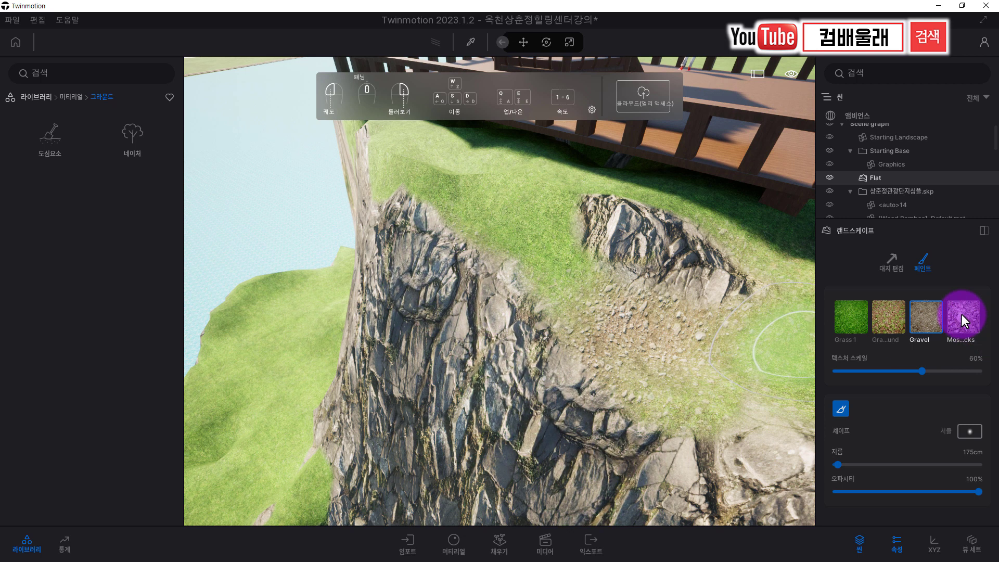
left_click(482, 316)
mouse_move(501, 347)
left_mouse_down()
mouse_move(551, 295)
mouse_move(523, 261)
left_mouse_up()
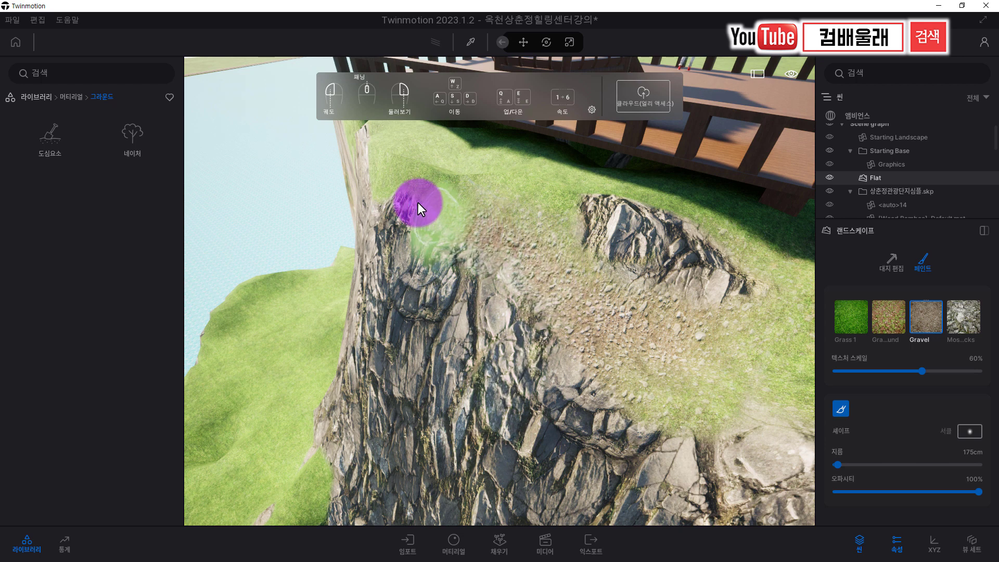
right_click_drag(411, 381, 412, 381)
key("a")
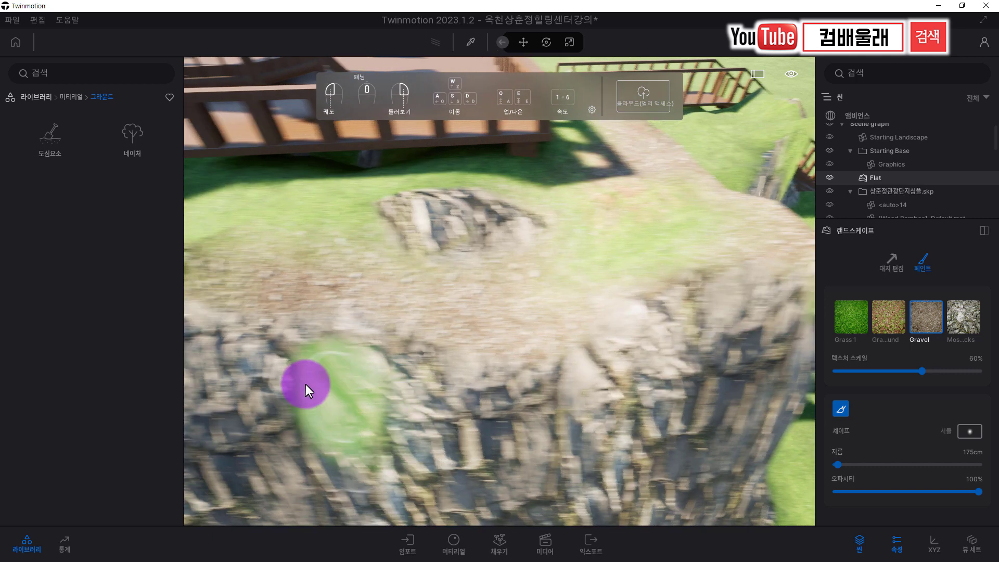
mouse_move(575, 318)
left_mouse_down()
mouse_move(583, 263)
mouse_move(411, 219)
left_mouse_up()
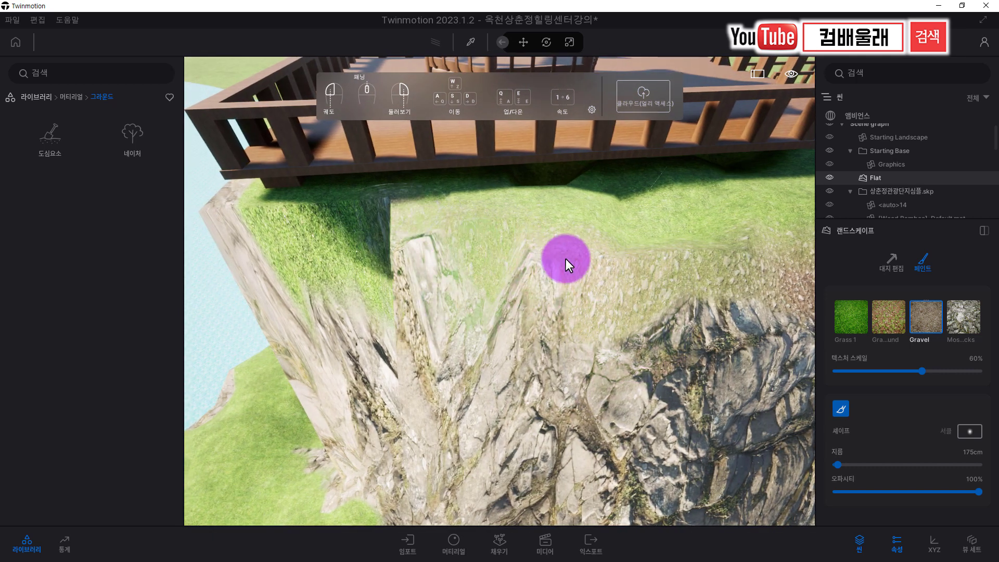
Step: Test a 4% texture scale for Grassy ground on the rock under the pavilion deck, and set it to 88%
left_click(899, 332)
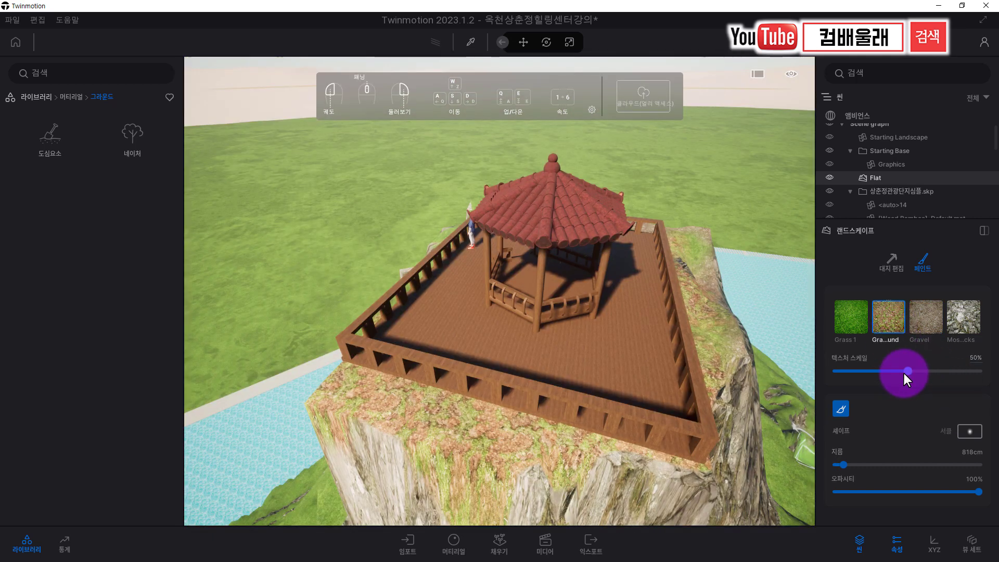
left_click_drag(907, 373, 840, 373)
left_click(487, 439)
left_click(942, 373)
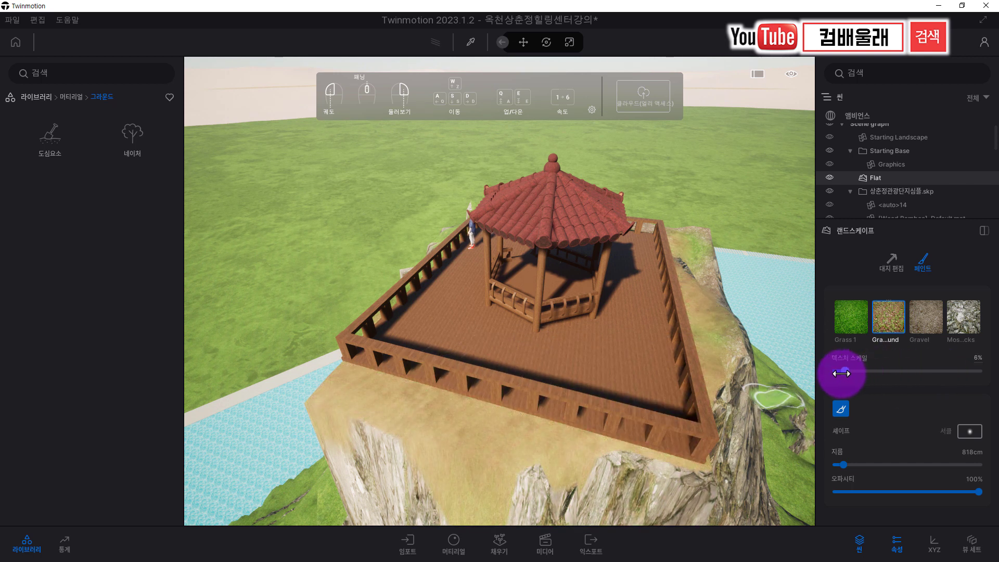
scroll(614, 403, "up", 3)
right_click_drag(614, 403, 616, 408)
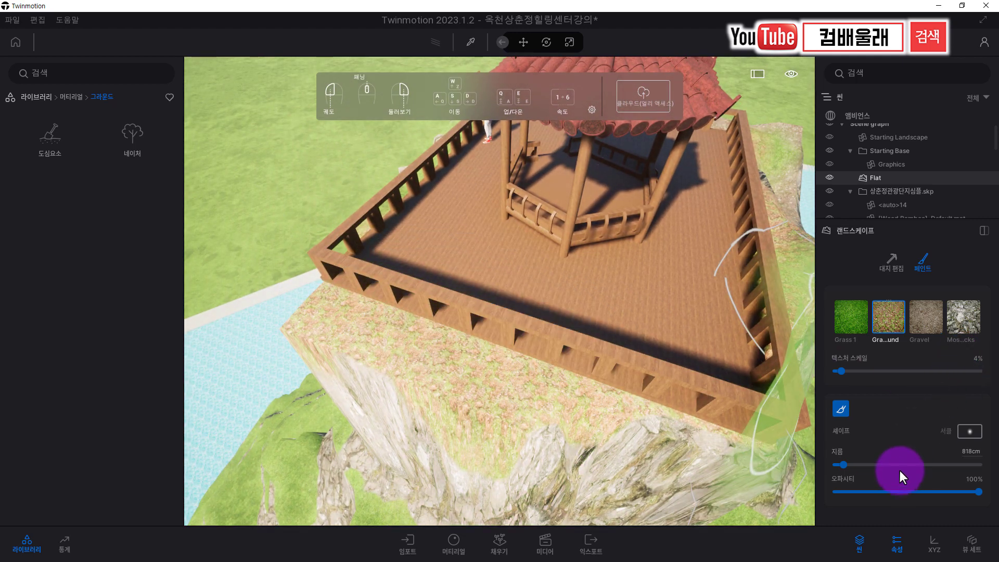
scroll(458, 400, "up", 3)
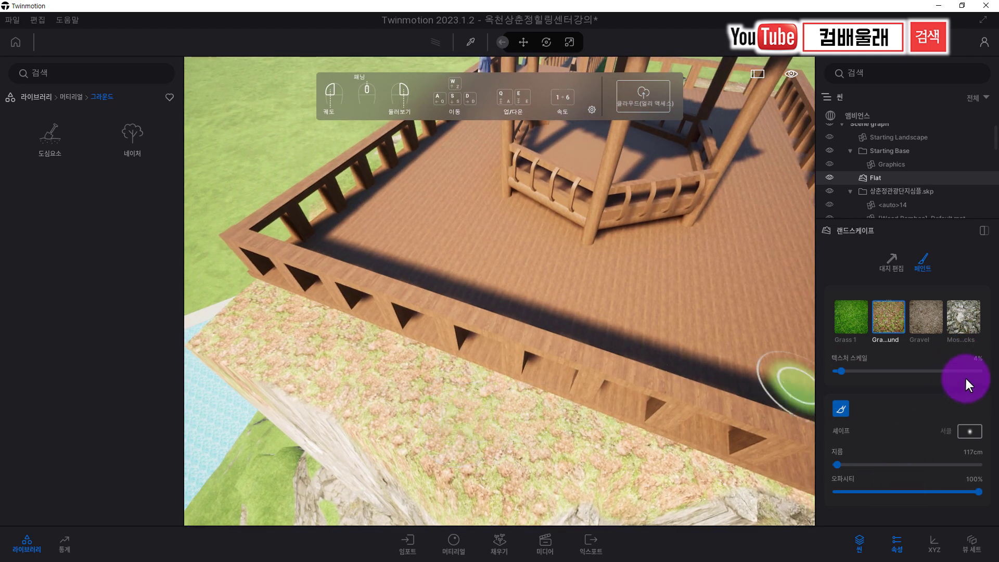
mouse_move(843, 371)
left_mouse_down()
mouse_move(881, 380)
mouse_move(982, 373)
mouse_move(989, 388)
mouse_move(978, 370)
mouse_move(961, 370)
left_mouse_up()
Step: Paint Grassy ground on the green slope below the cliff with the 818 cm brush
left_click_drag(585, 394, 554, 389)
scroll(562, 397, "down", 3)
right_click_drag(572, 408, 574, 416)
scroll(574, 416, "up", 2)
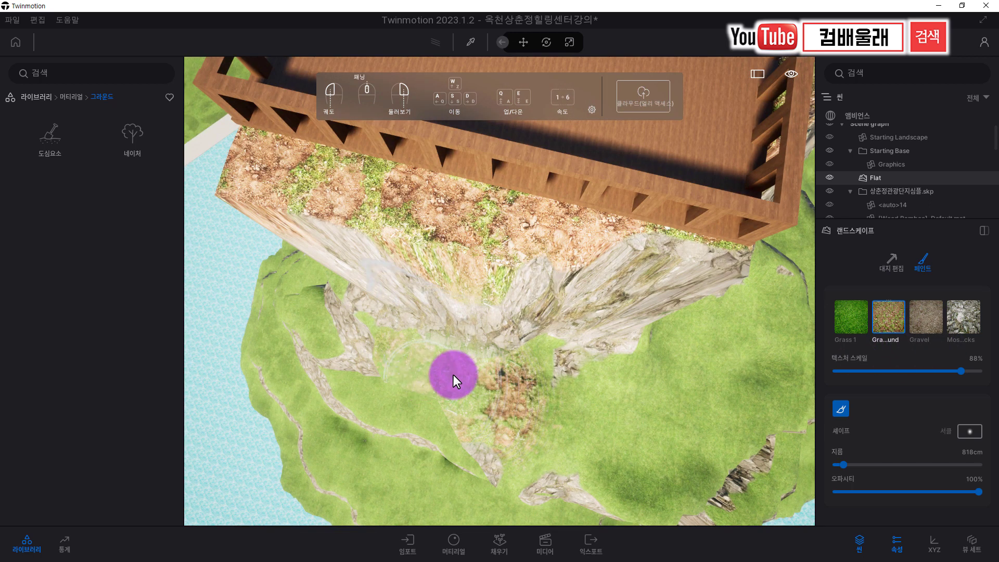
Step: Reduce the brush diameter to 350 cm and paint Grassy ground at the foot of the lowest stairway
scroll(646, 394, "down", 3)
mouse_move(551, 386)
right_mouse_down()
mouse_move(541, 380)
mouse_move(562, 393)
mouse_move(459, 317)
mouse_move(429, 345)
mouse_move(437, 346)
right_mouse_up()
scroll(458, 316, "up", 5)
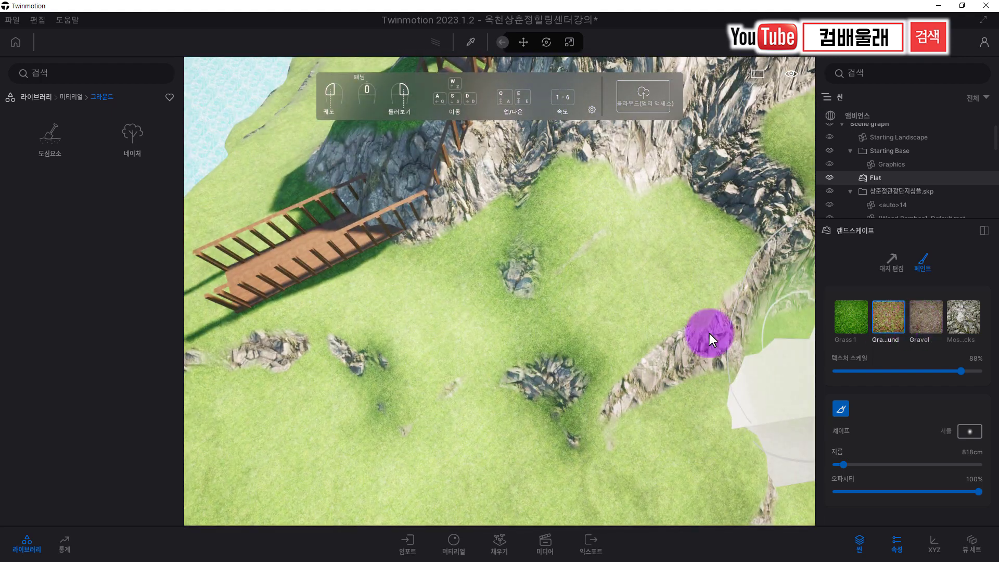
key("a")
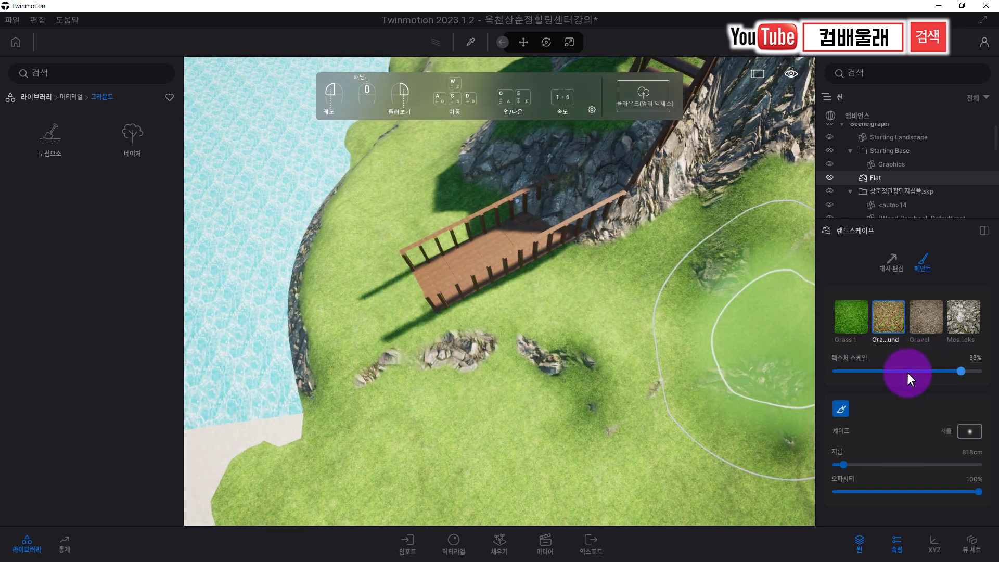
left_click_drag(844, 465, 839, 466)
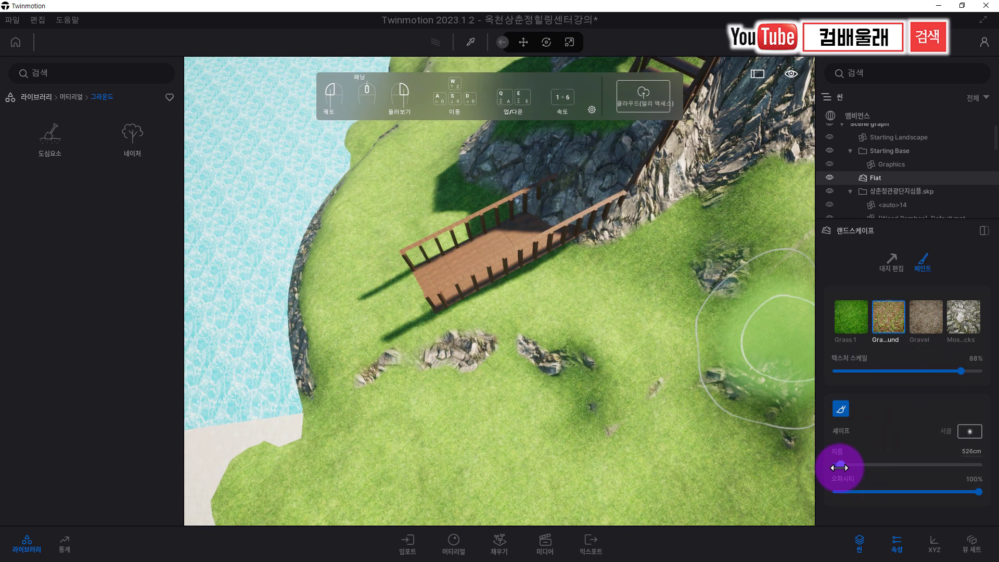
left_click(370, 342)
mouse_move(400, 299)
left_mouse_down()
mouse_move(411, 292)
mouse_move(387, 304)
mouse_move(398, 307)
left_mouse_up()
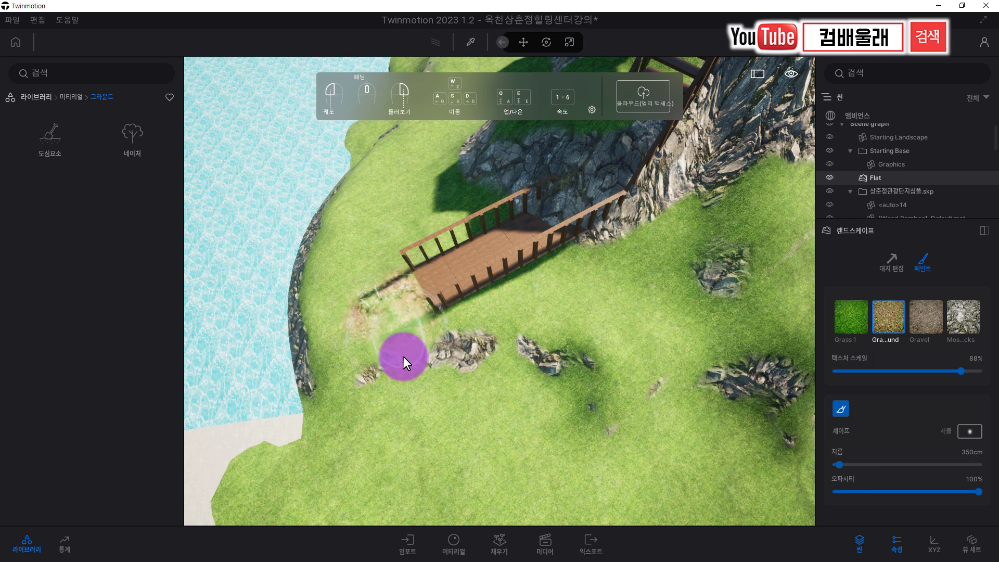
Step: Paint Gravel over the Grassy ground patch and around the rocks below the lowest stairway, out to the lakeside wall
left_click(929, 318)
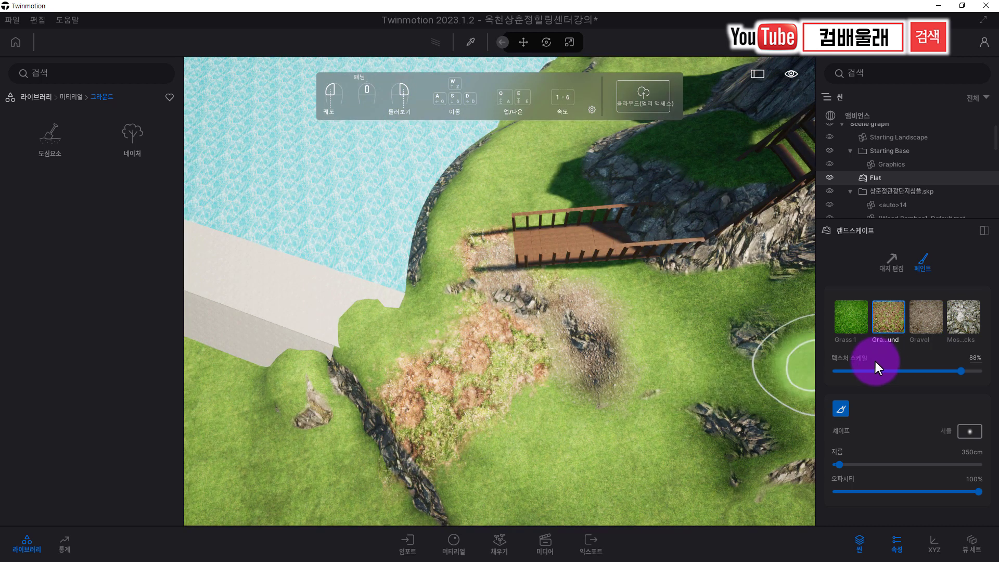
left_click(917, 324)
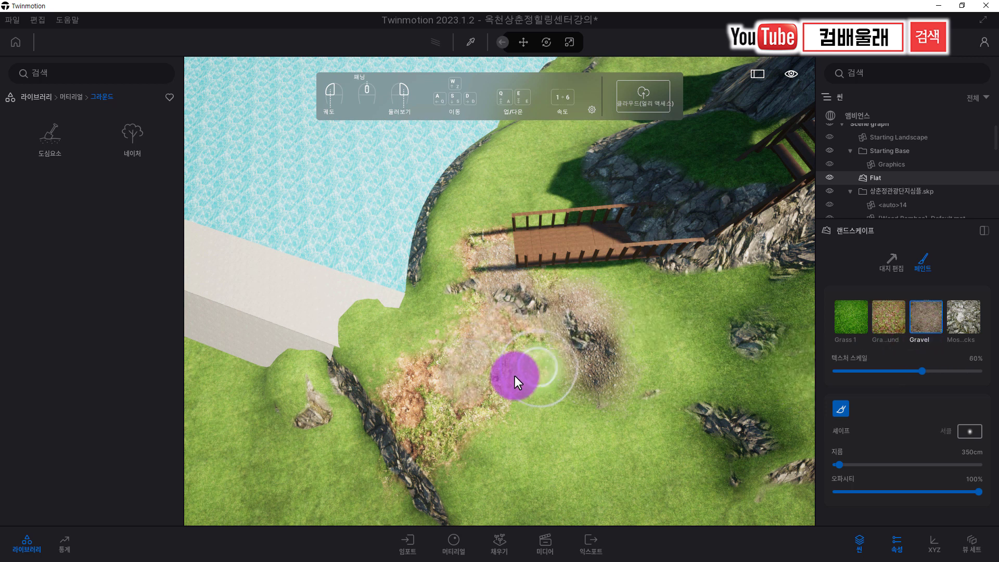
scroll(420, 414, "down", 1)
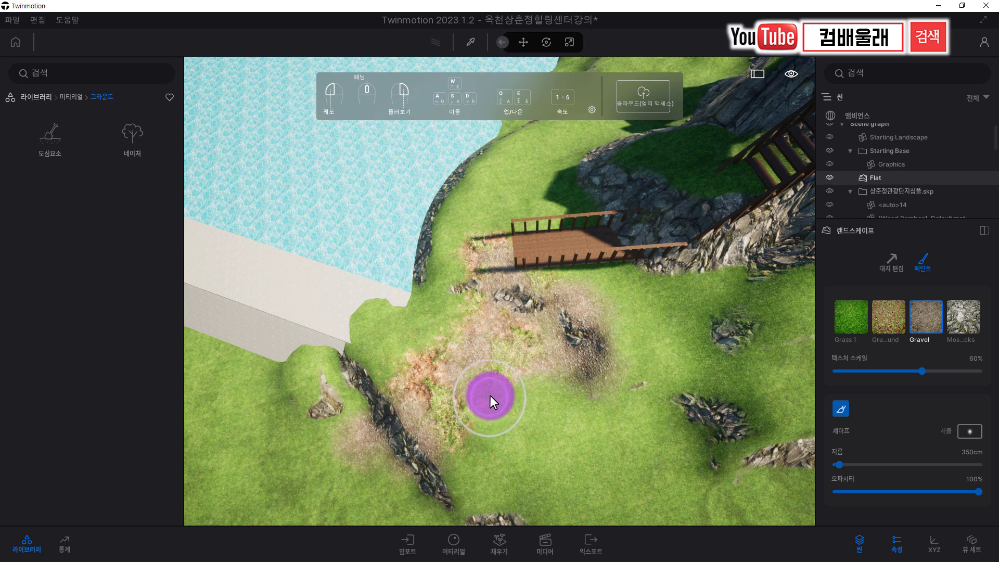
key("s")
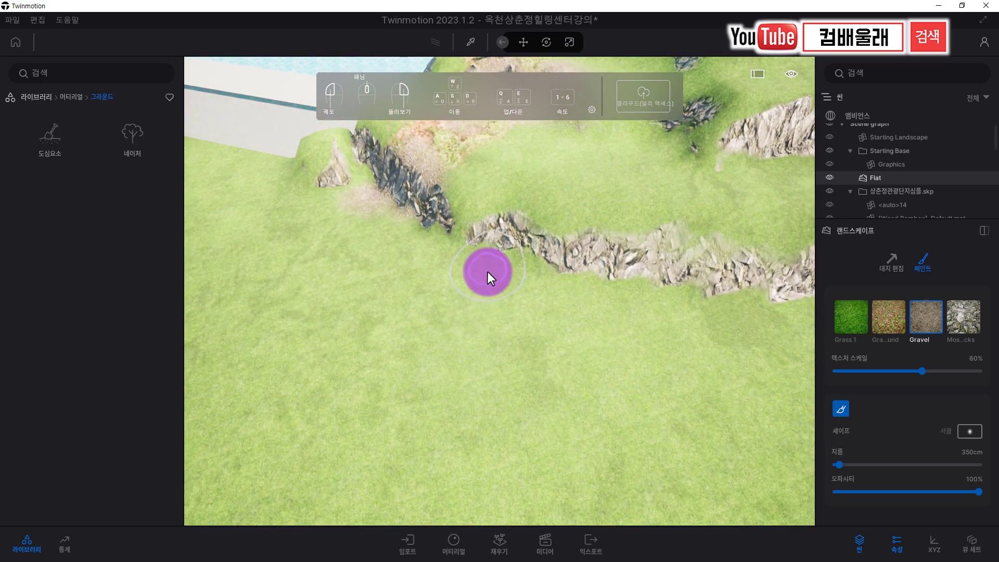
key("w")
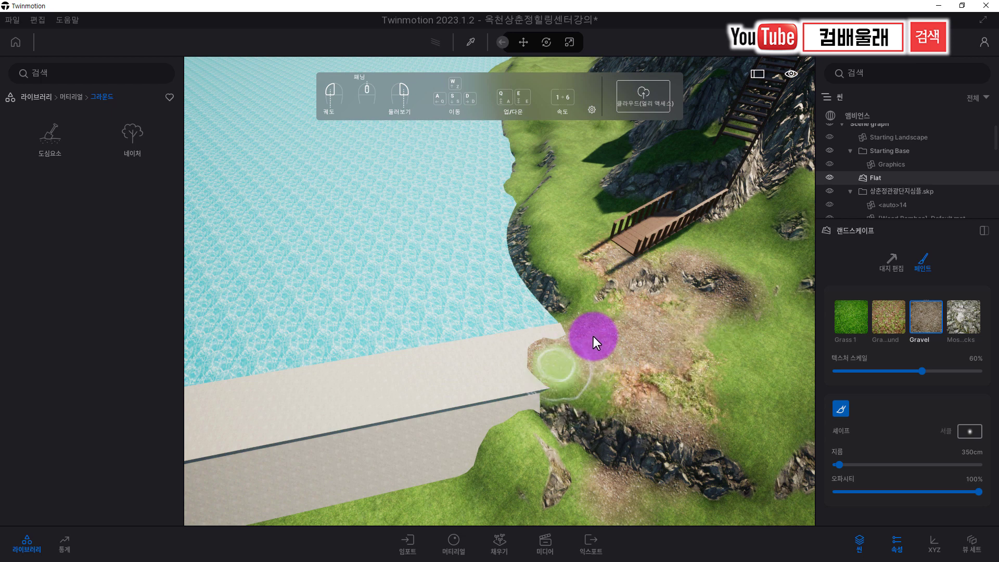
Step: Examine the painted shore, the rocky hill and its stairways from several angles across the lake
key("s")
mouse_move(545, 366)
right_mouse_down()
mouse_move(493, 370)
mouse_move(582, 361)
mouse_move(400, 166)
right_mouse_up()
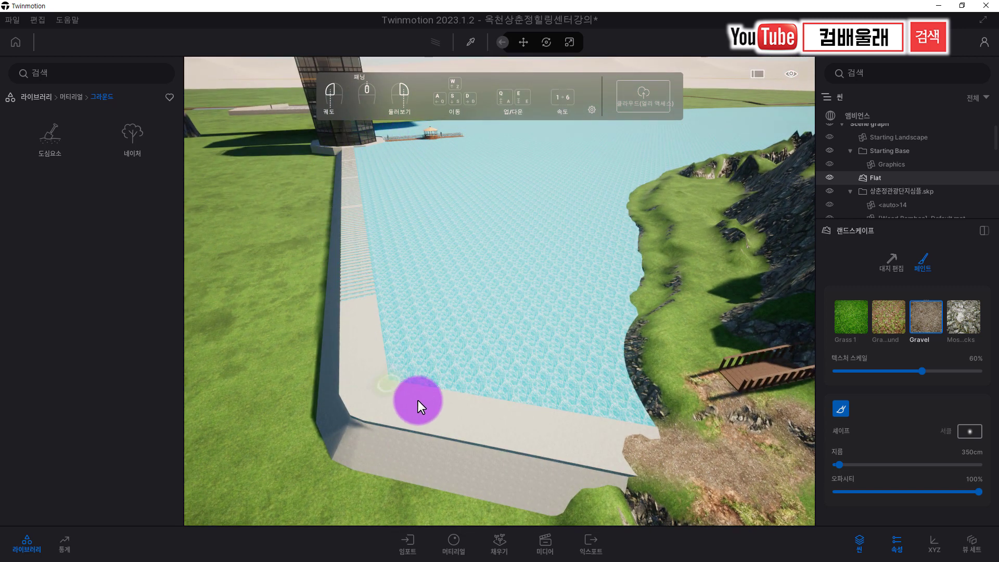
mouse_move(649, 432)
right_mouse_down()
mouse_move(645, 439)
mouse_move(654, 417)
right_mouse_up()
right_click_drag(663, 356, 661, 343)
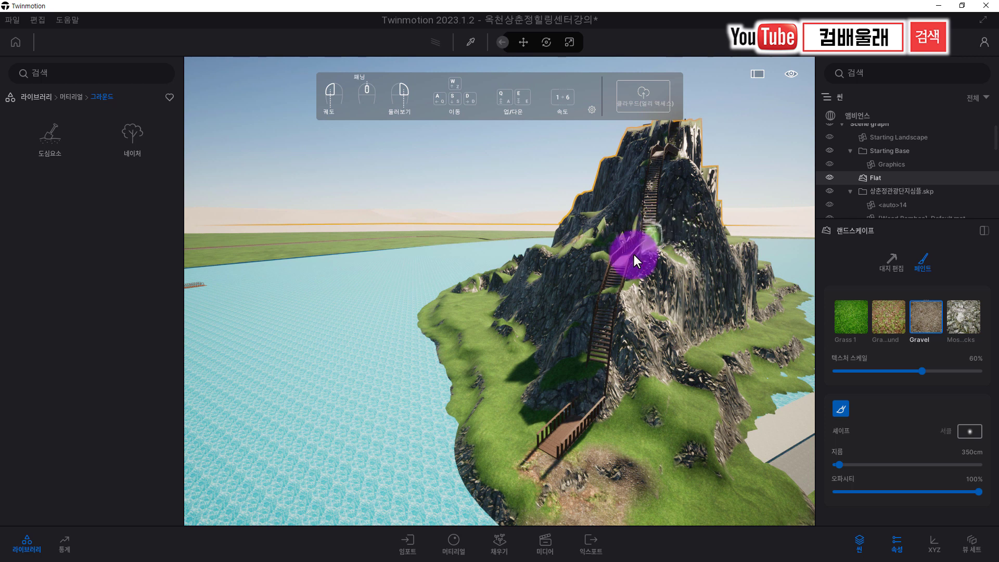
scroll(661, 208, "up", 1)
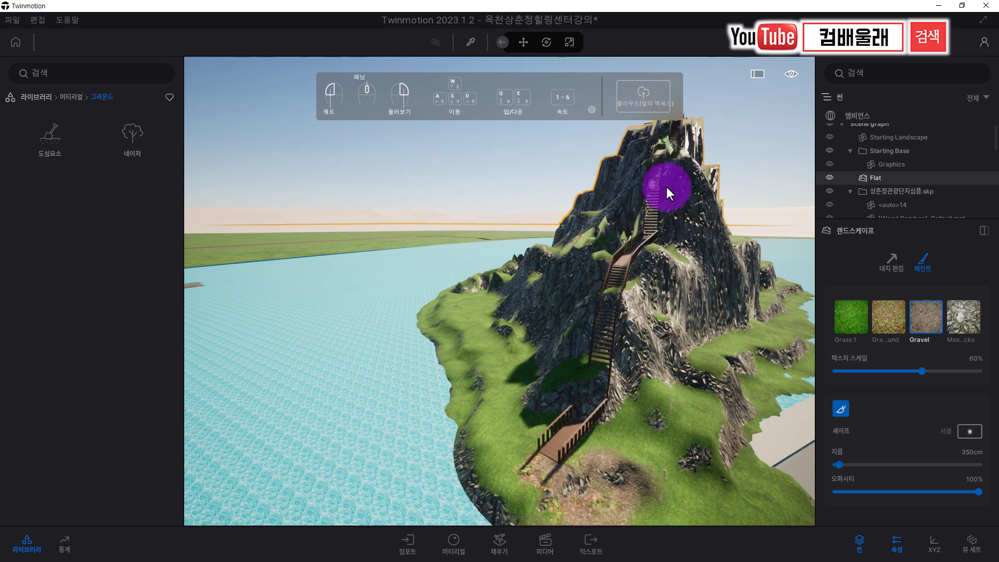
scroll(658, 229, "up", 2)
scroll(705, 370, "up", 1)
key("s")
key("d")
right_click_drag(690, 367, 678, 330)
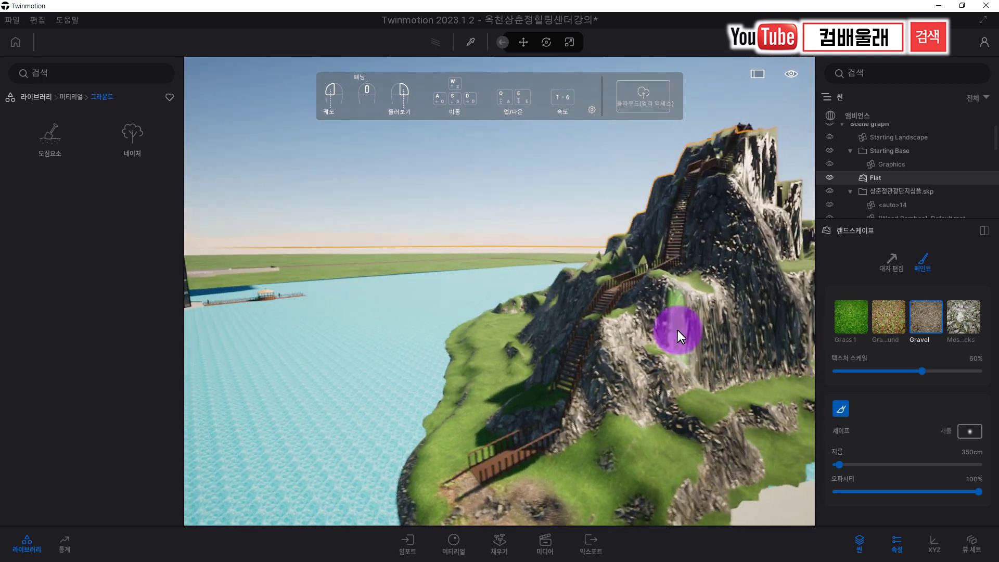
mouse_move(629, 208)
left_mouse_down()
mouse_move(598, 186)
mouse_move(544, 276)
left_mouse_up()
Step: Set the Gravel texture scale to 49% and the brush diameter to 292 cm for painting the shoreline
mouse_move(445, 363)
left_mouse_down()
mouse_move(564, 284)
mouse_move(614, 364)
mouse_move(669, 361)
left_mouse_up()
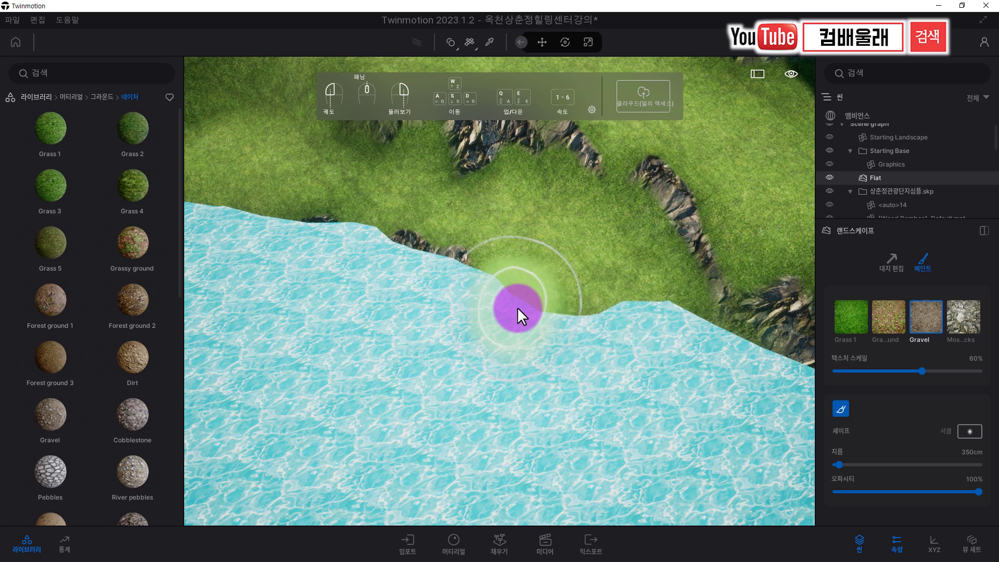
left_click(917, 323)
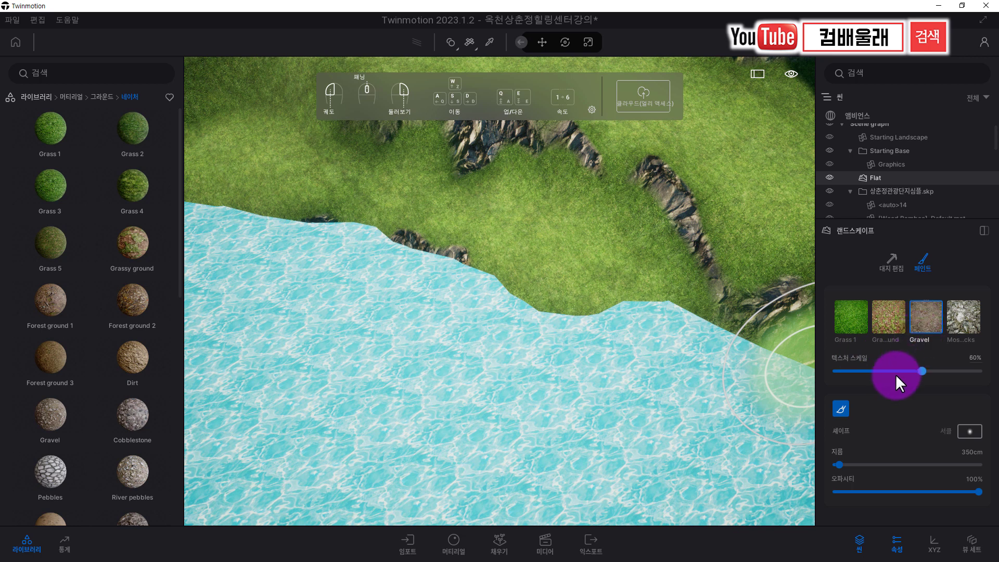
left_click_drag(920, 371, 894, 372)
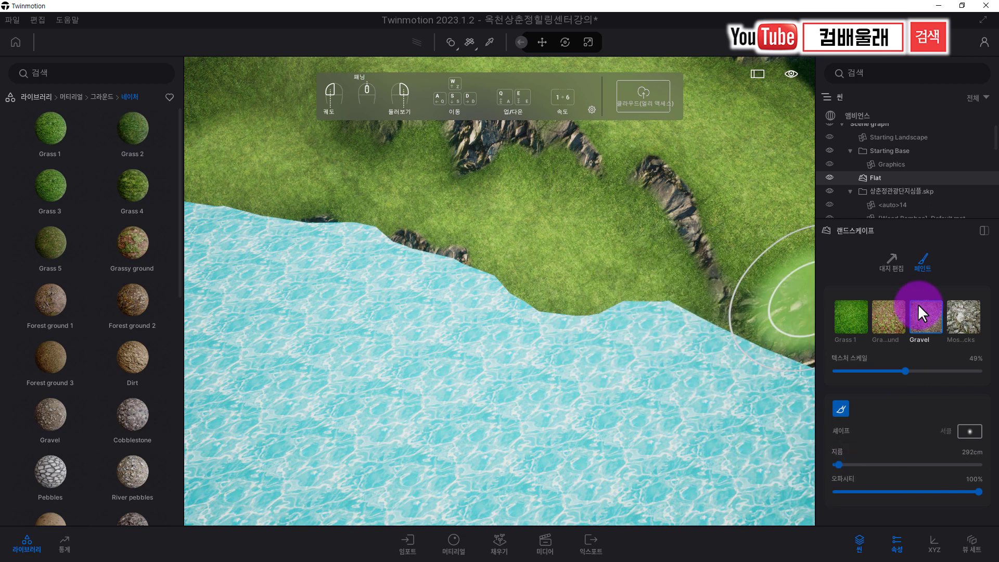
Step: Paint Gravel along the grassy shoreline at the water's edge, following the curve of the bank
left_click_drag(650, 307, 606, 299)
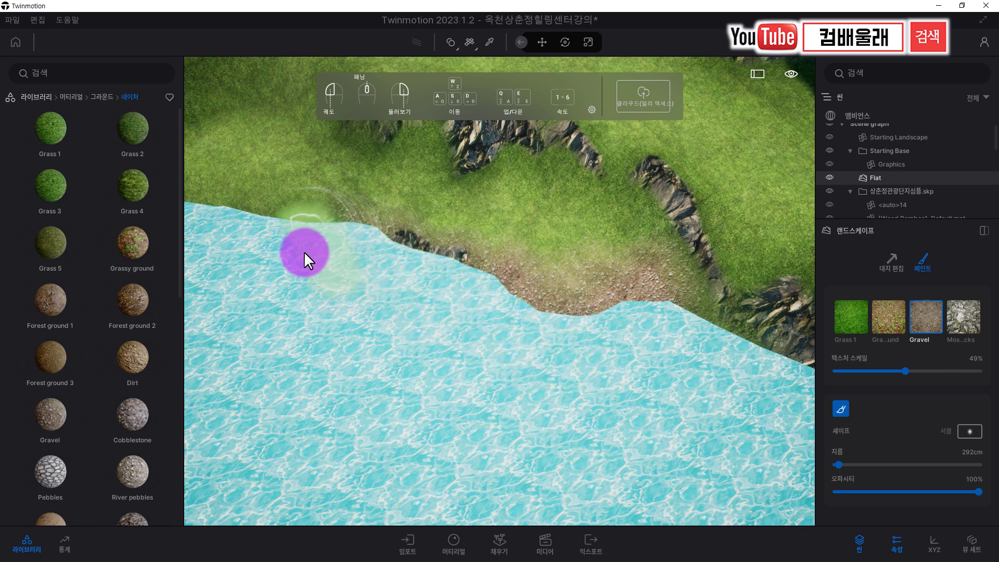
left_click_drag(265, 249, 232, 237)
mouse_move(671, 329)
left_mouse_down()
mouse_move(742, 357)
mouse_move(600, 382)
left_mouse_up()
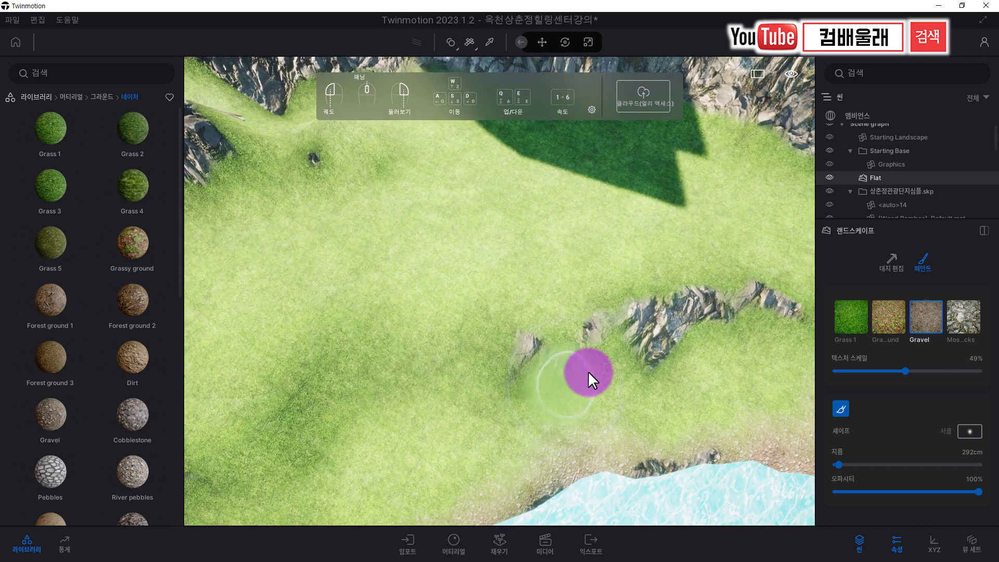
Step: Paint a Gravel patch around the small dark rock on the grass below the cliff
scroll(578, 388, "down", 2)
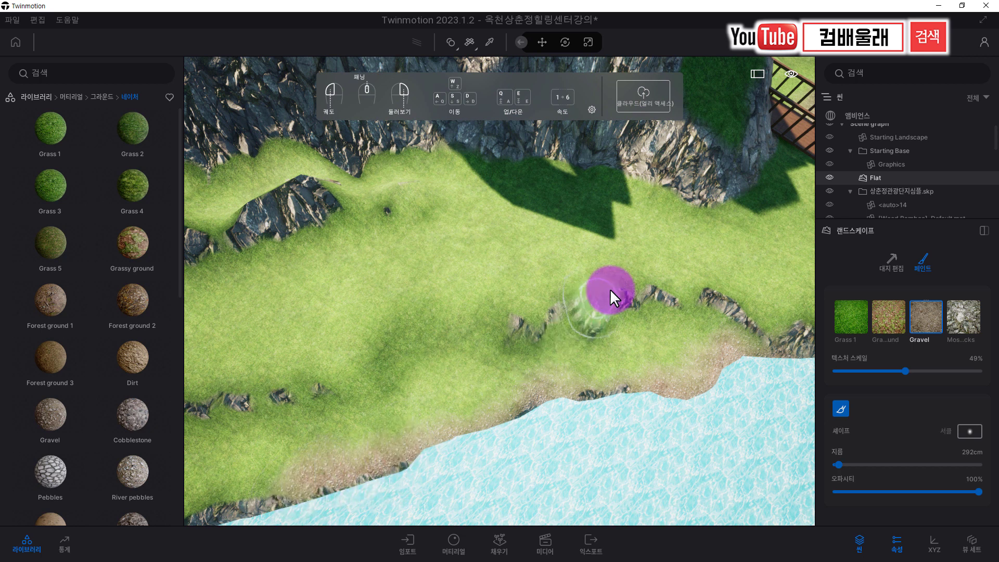
right_click_drag(569, 361, 565, 361)
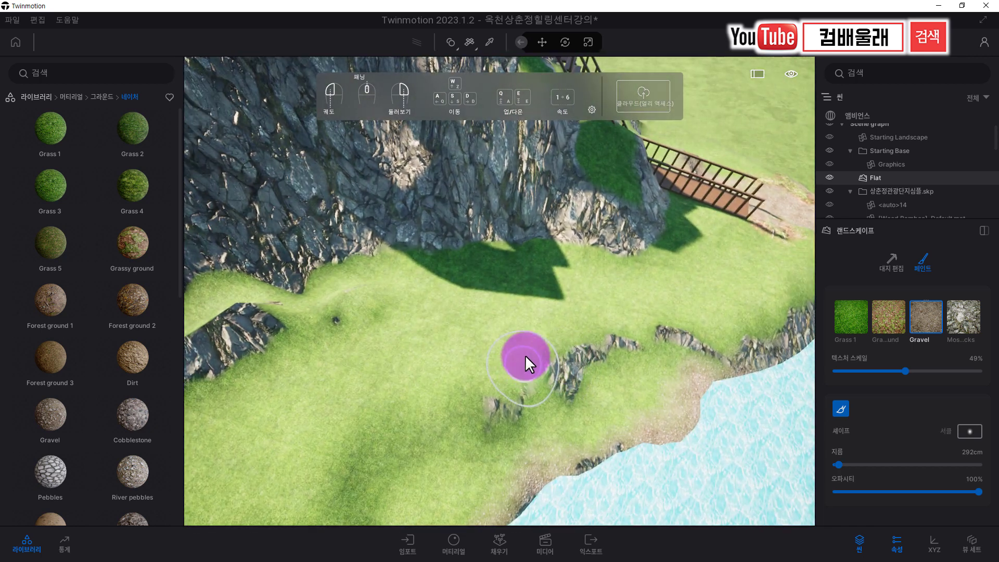
left_click(336, 307)
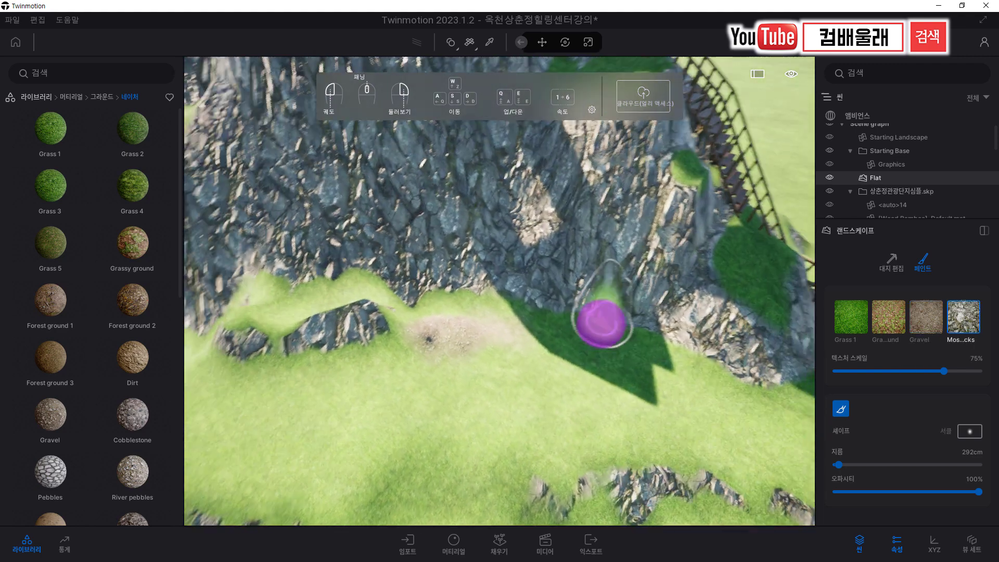
Step: Examine the painted hill, its ledges, stairways and pavilion from several sides, along with the surrounding lake and far shore
right_click_drag(601, 324, 603, 326)
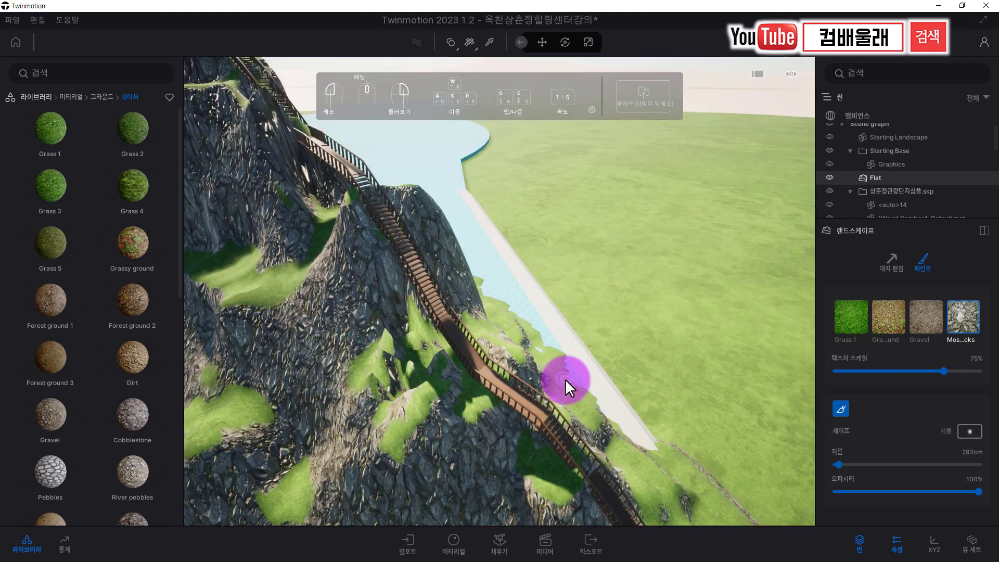
scroll(566, 381, "up", 1)
key("a")
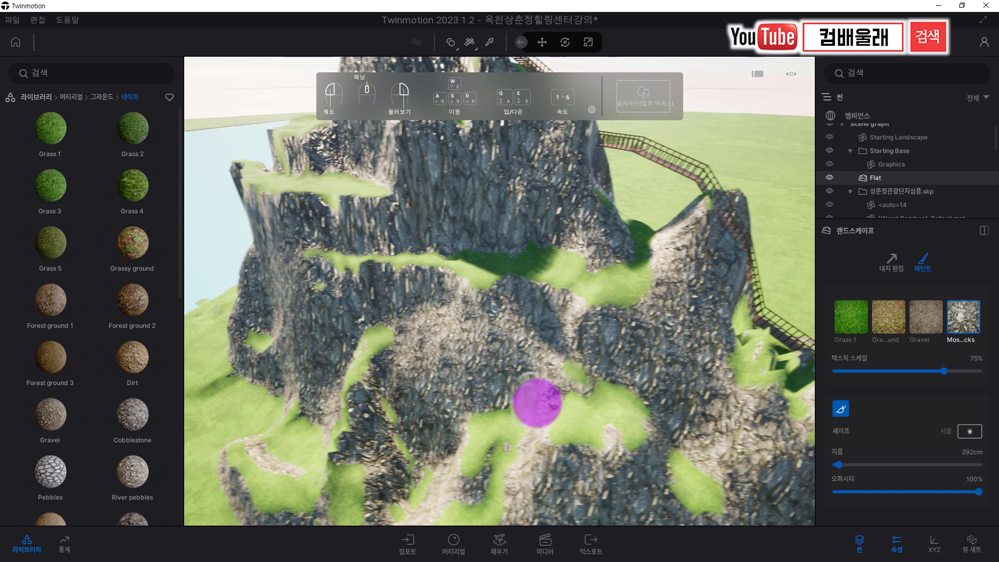
right_click_drag(537, 404, 536, 401)
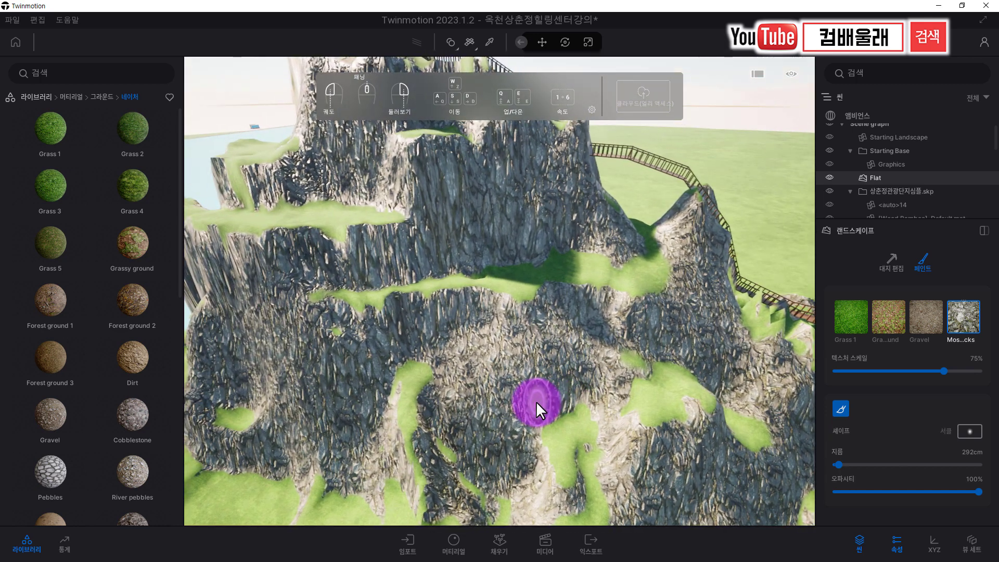
scroll(534, 410, "down", 5)
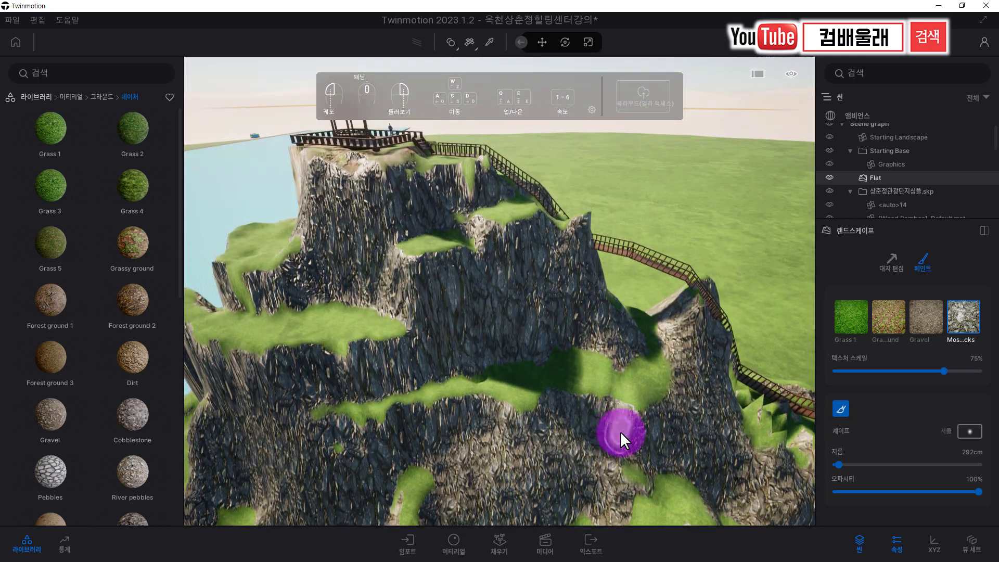
scroll(551, 451, "down", 3)
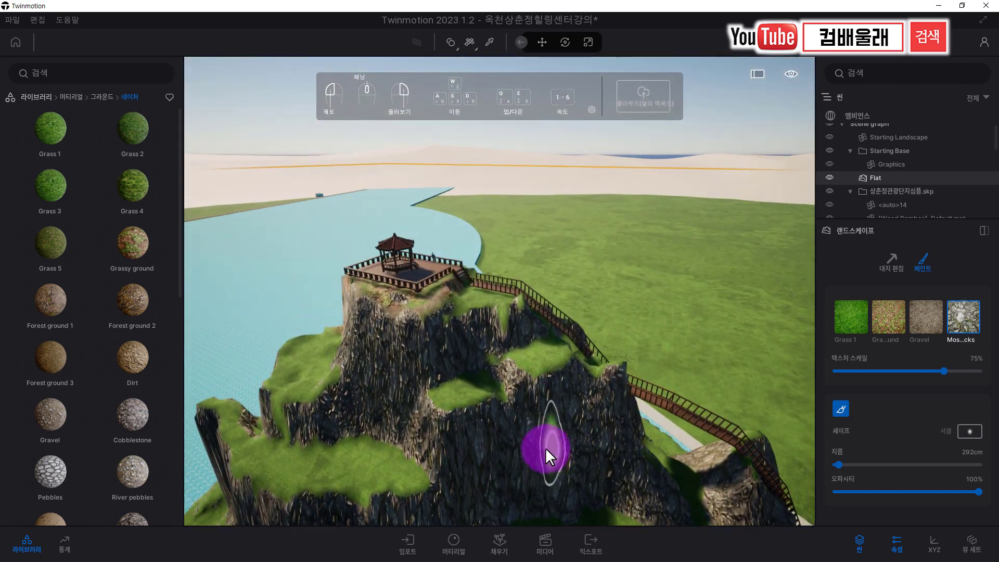
key("a")
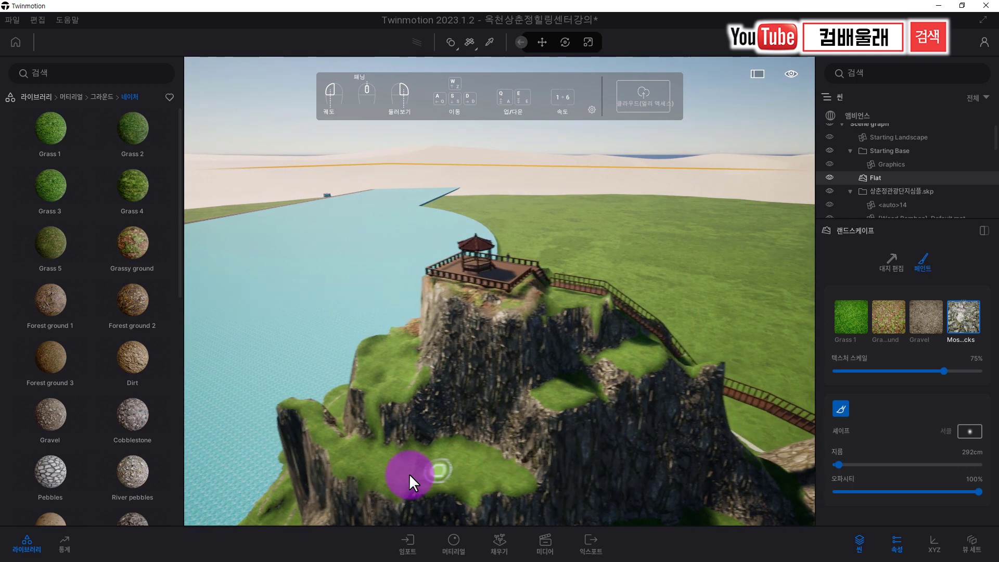
mouse_move(415, 470)
left_mouse_down()
mouse_move(423, 455)
mouse_move(455, 443)
mouse_move(436, 415)
mouse_move(381, 415)
mouse_move(414, 415)
mouse_move(398, 406)
mouse_move(496, 414)
mouse_move(446, 408)
mouse_move(442, 393)
left_mouse_up()
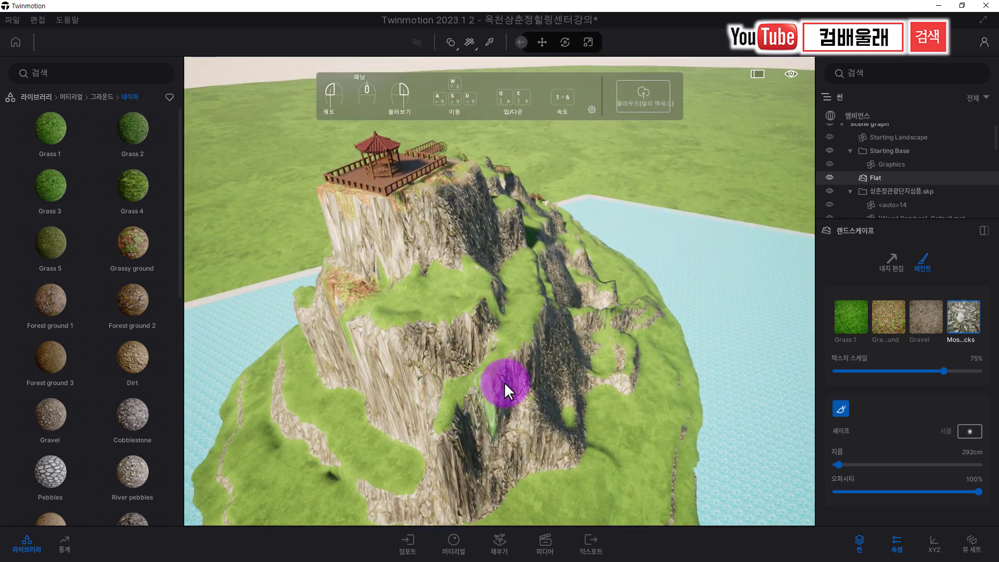
mouse_move(506, 379)
right_mouse_down()
mouse_move(504, 392)
mouse_move(526, 384)
mouse_move(417, 340)
right_mouse_up()
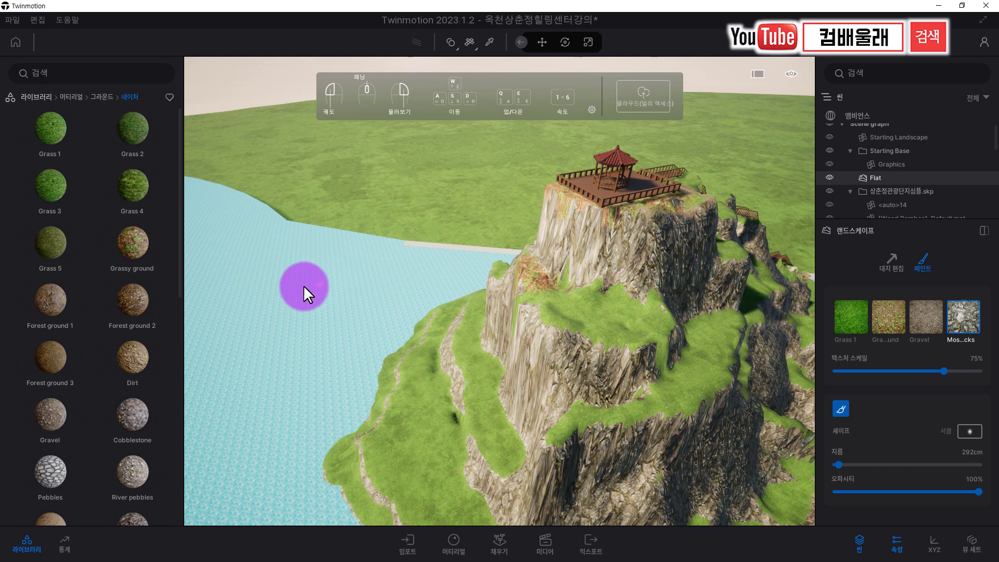
scroll(329, 296, "up", 3)
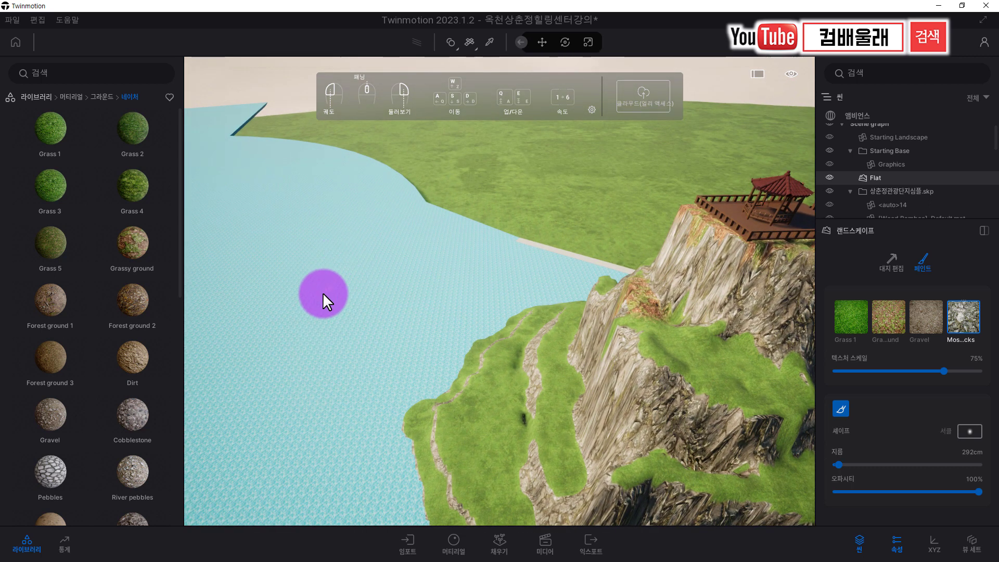
right_click_drag(312, 301, 379, 281)
right_click_drag(545, 299, 407, 324)
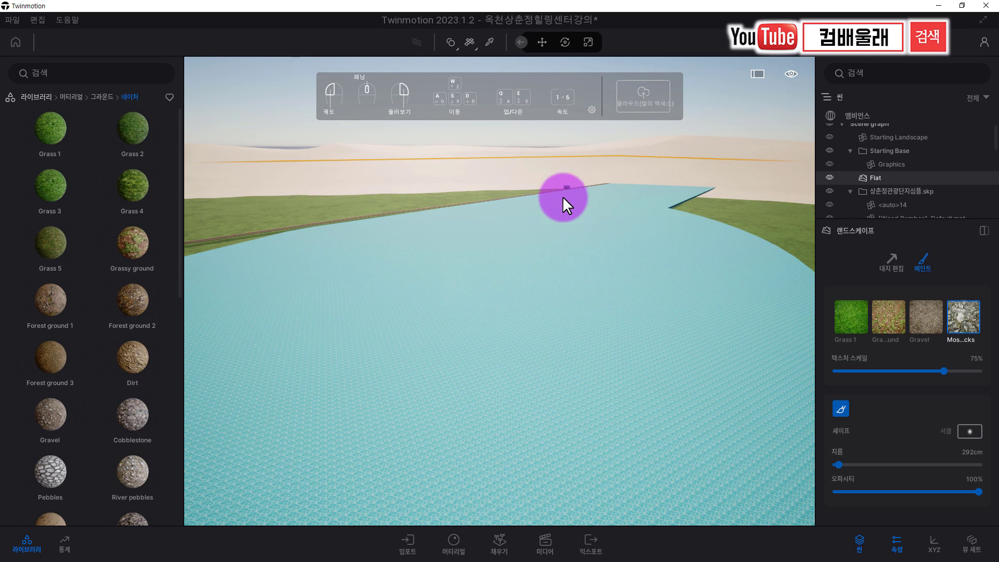
mouse_move(585, 293)
right_mouse_down()
mouse_move(577, 292)
mouse_move(613, 292)
mouse_move(596, 299)
right_mouse_up()
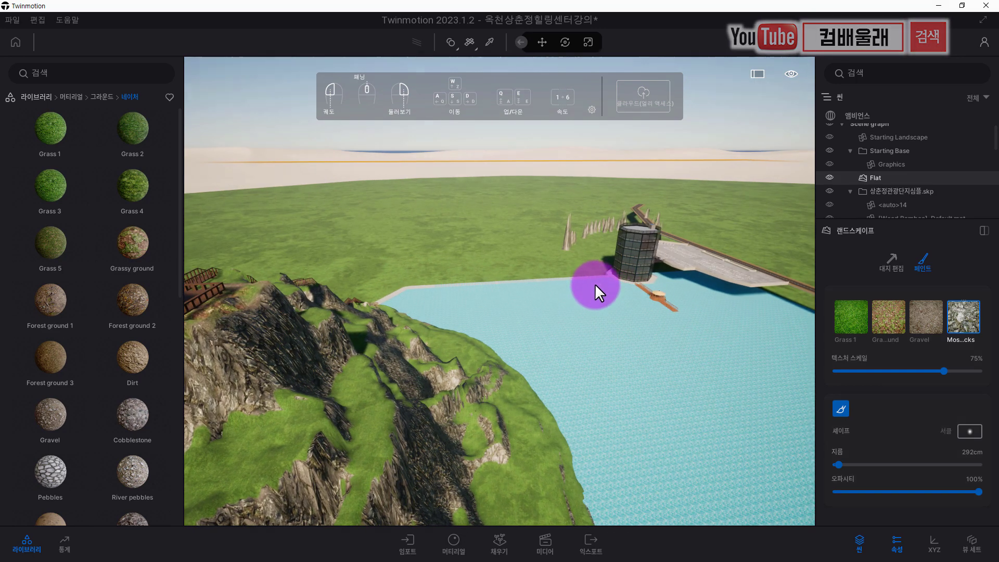